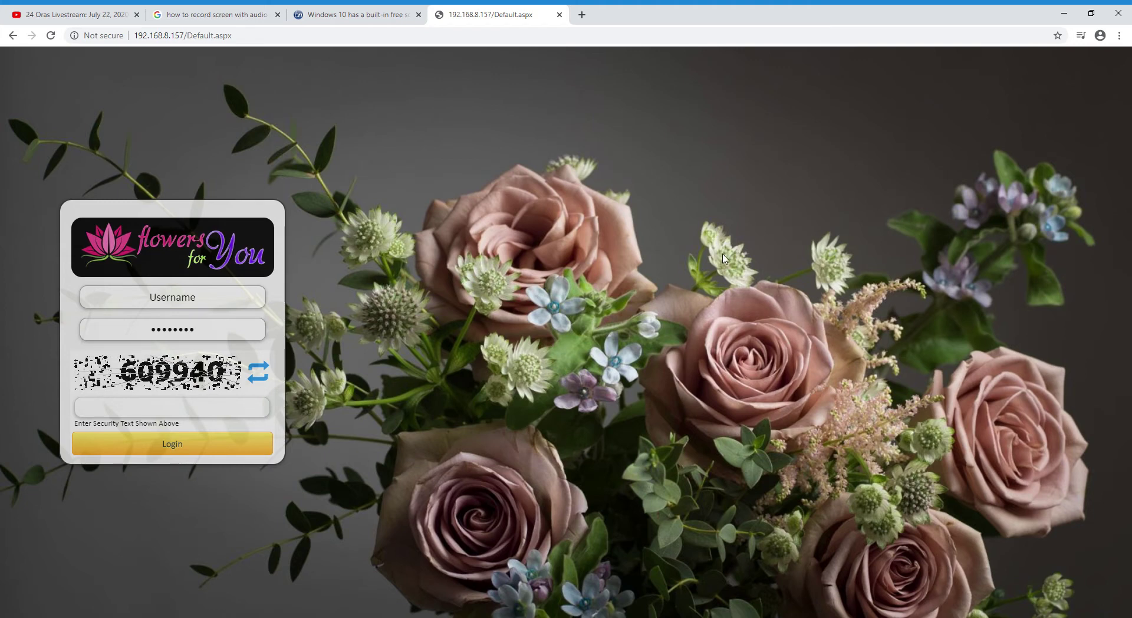
# Try out the username and password fields on the login form
pyautogui.click(119, 309)
pyautogui.click(159, 324)
pyautogui.click(165, 303)
pyautogui.click(172, 331)
pyautogui.click(555, 328)
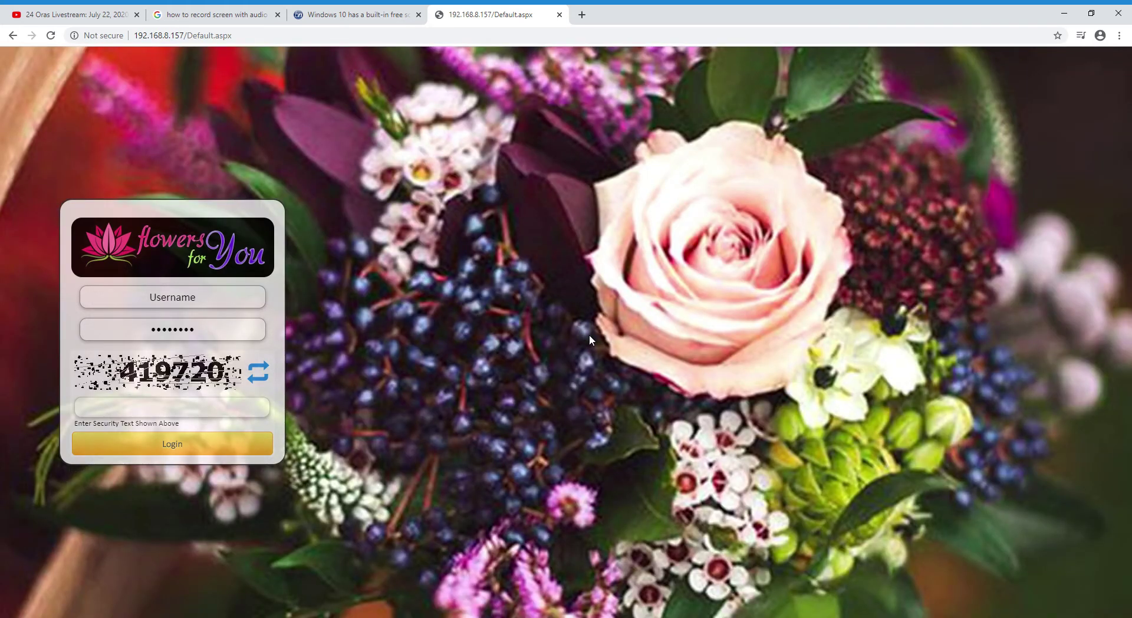
pyautogui.click(230, 297)
pyautogui.click(353, 320)
# Log in with the staff username, its password and the displayed security code
pyautogui.click(197, 304)
pyautogui.write('staff')
pyautogui.click(208, 326)
pyautogui.write('staff')
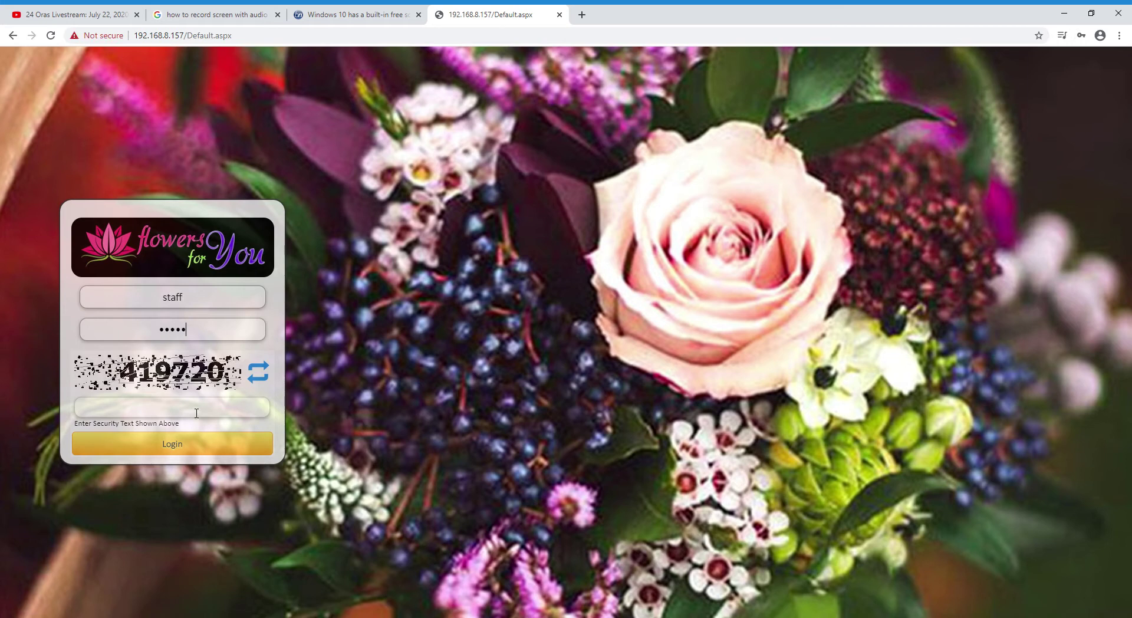
pyautogui.click(195, 416)
pyautogui.write('419720')
pyautogui.click(216, 439)
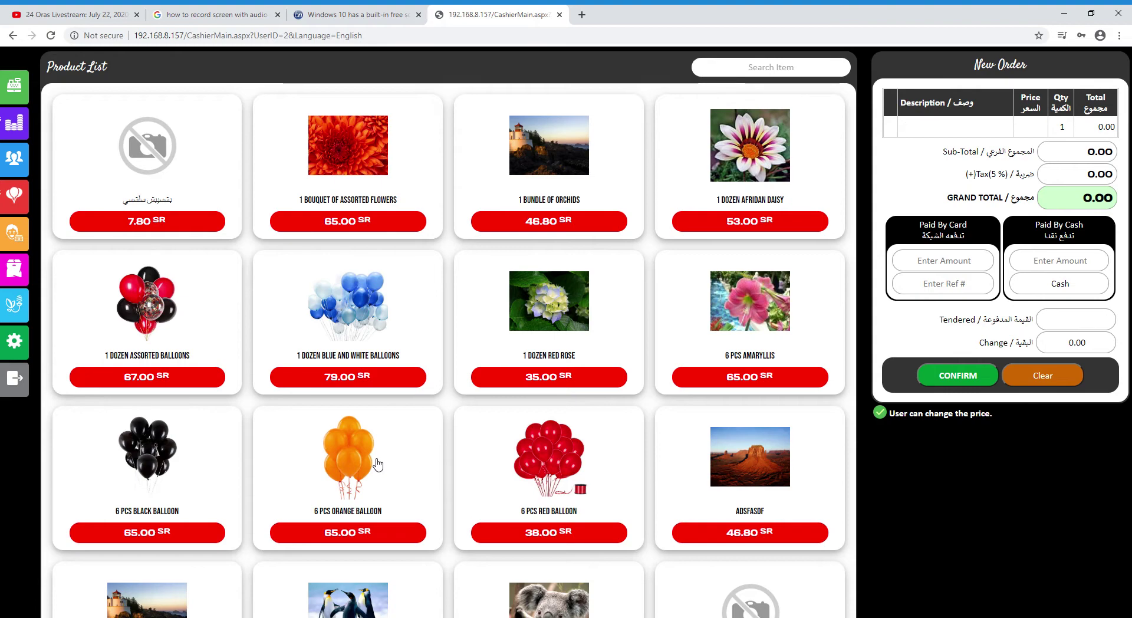
pyautogui.scroll(-4, 265, 496)
pyautogui.scroll(4, 461, 316)
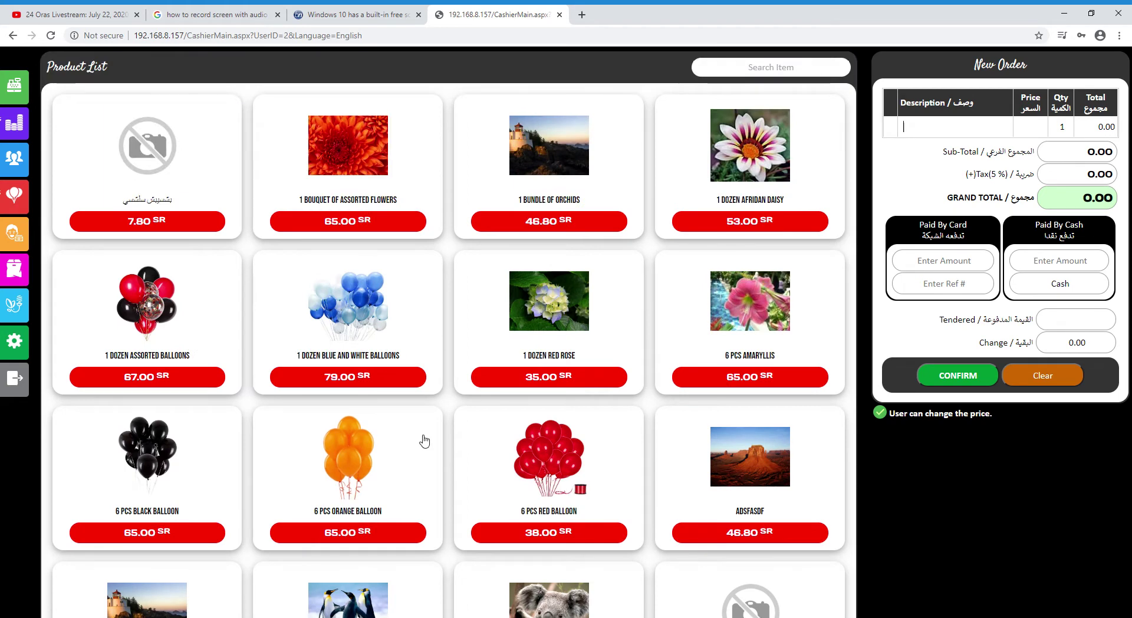
pyautogui.scroll(-4, 511, 380)
pyautogui.scroll(4, 441, 586)
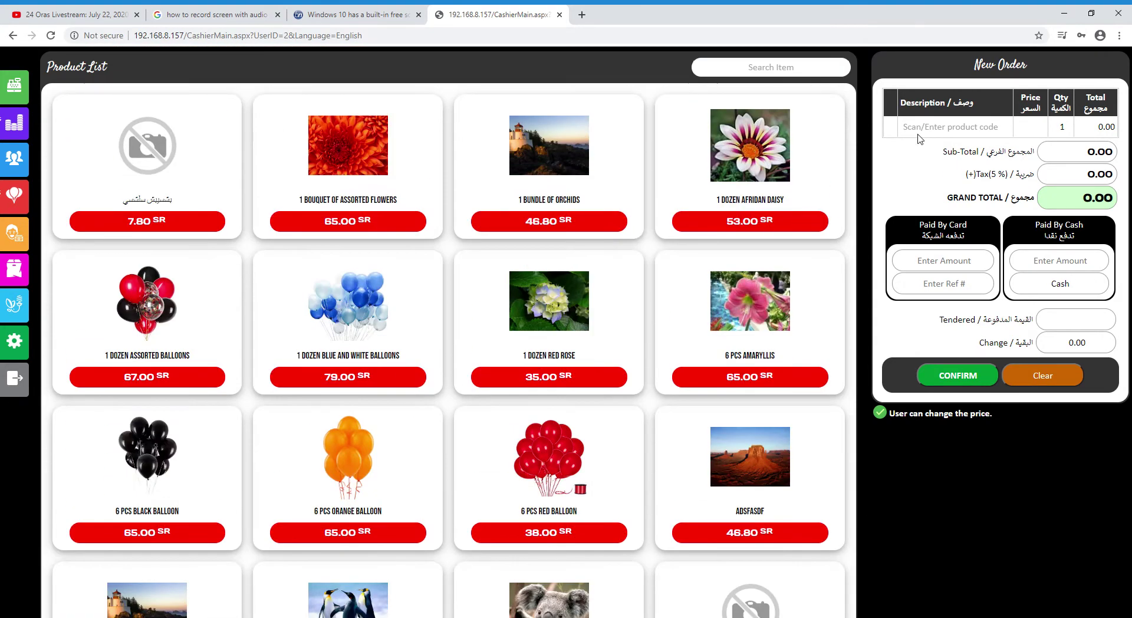
pyautogui.click(927, 129)
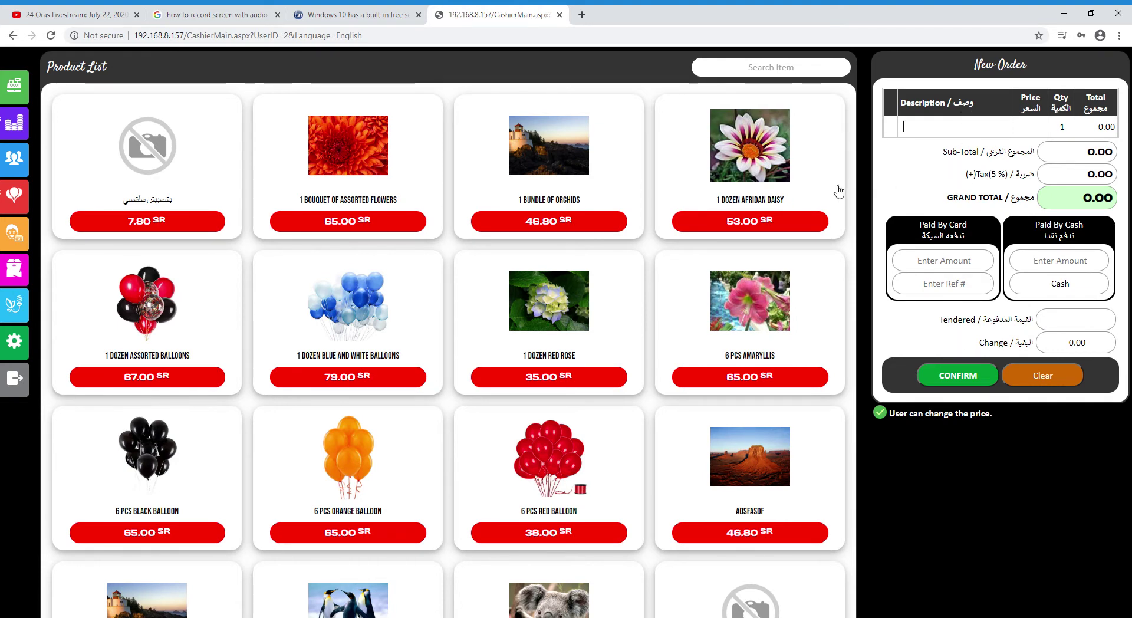
# Search the product list for 'flower'
pyautogui.click(807, 70)
pyautogui.write('flower')
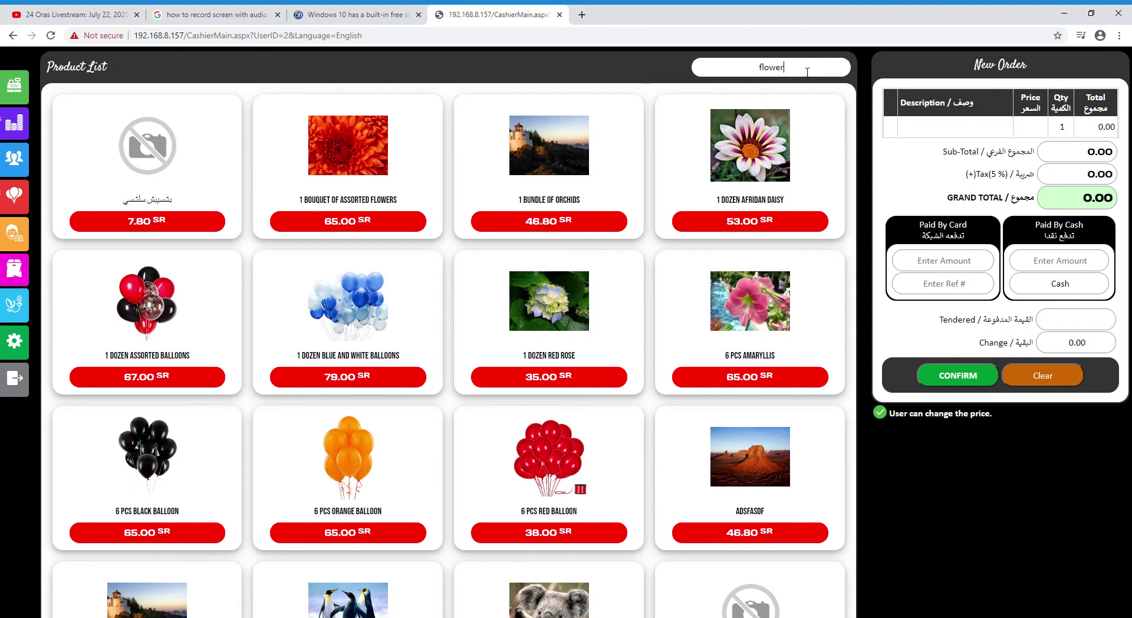
pyautogui.press('Return')
pyautogui.moveTo(806, 70); pyautogui.dragTo(742, 64)
pyautogui.write('flower')
pyautogui.press('Return')
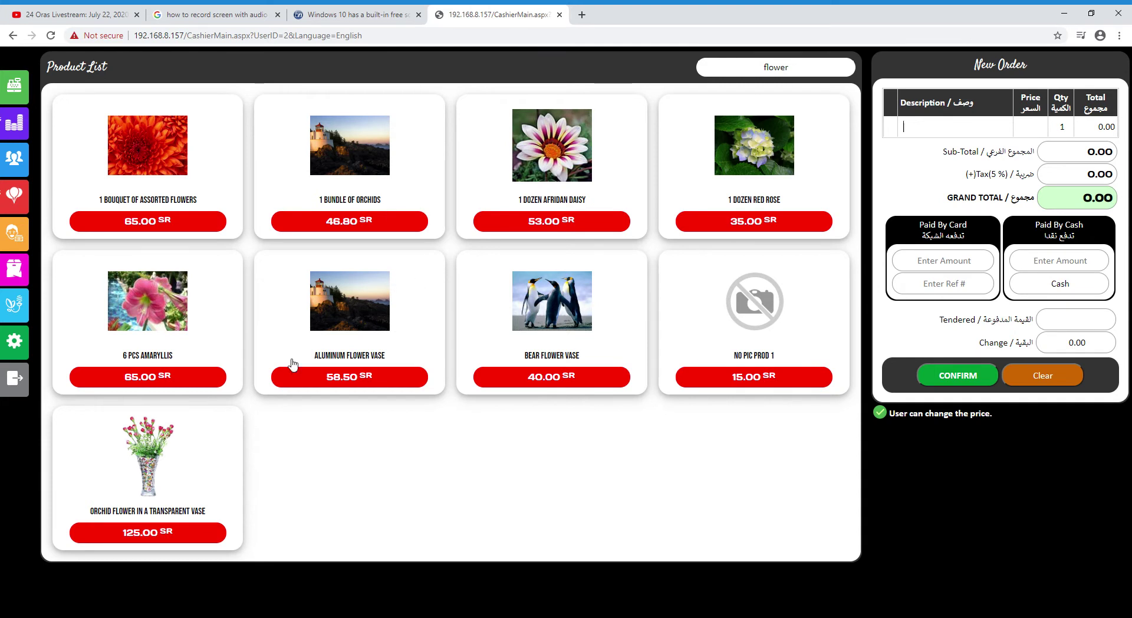
# Add 1 Dozen Afridan Daisy, 1 Dozen Red Rose, 6 pcs Amaryllis and Aluminum Flower Vase
pyautogui.click(544, 492)
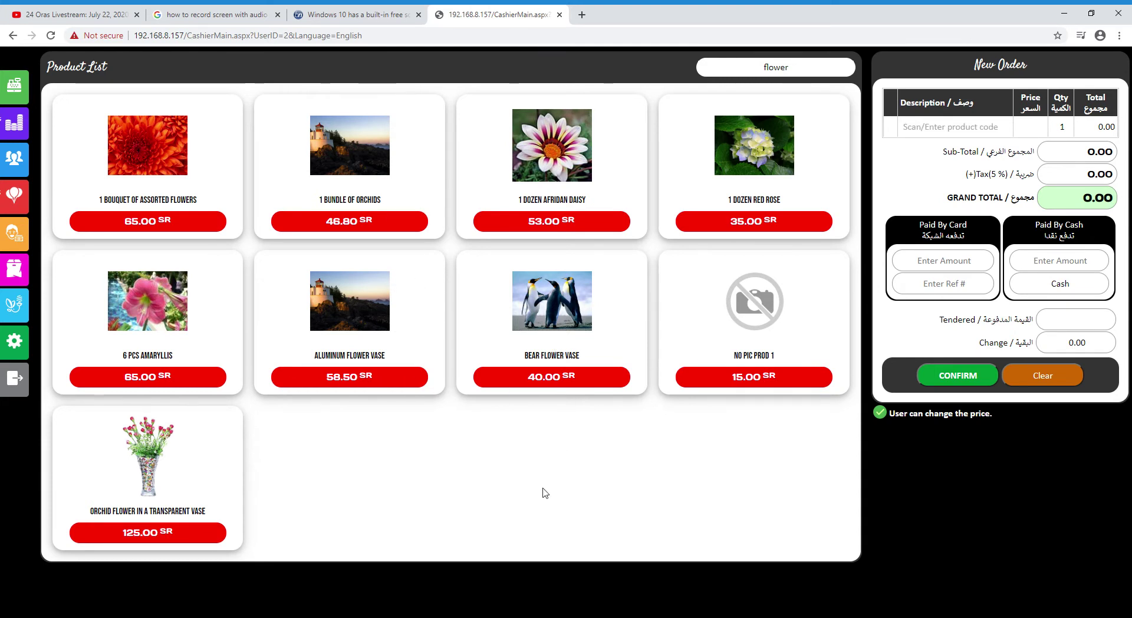
pyautogui.click(549, 160)
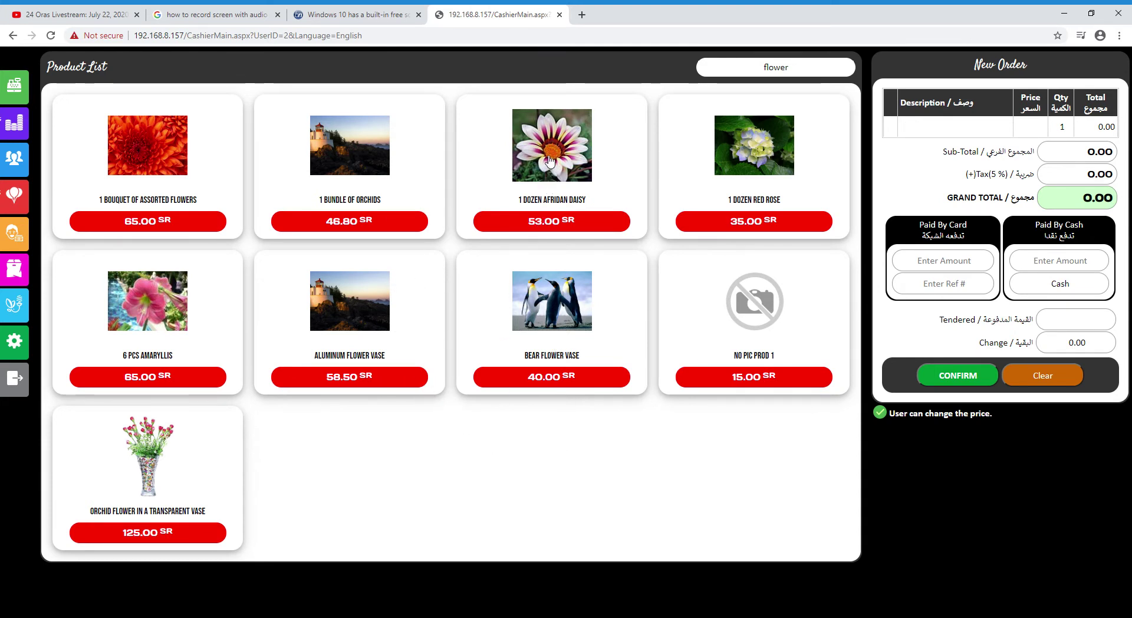
pyautogui.click(772, 158)
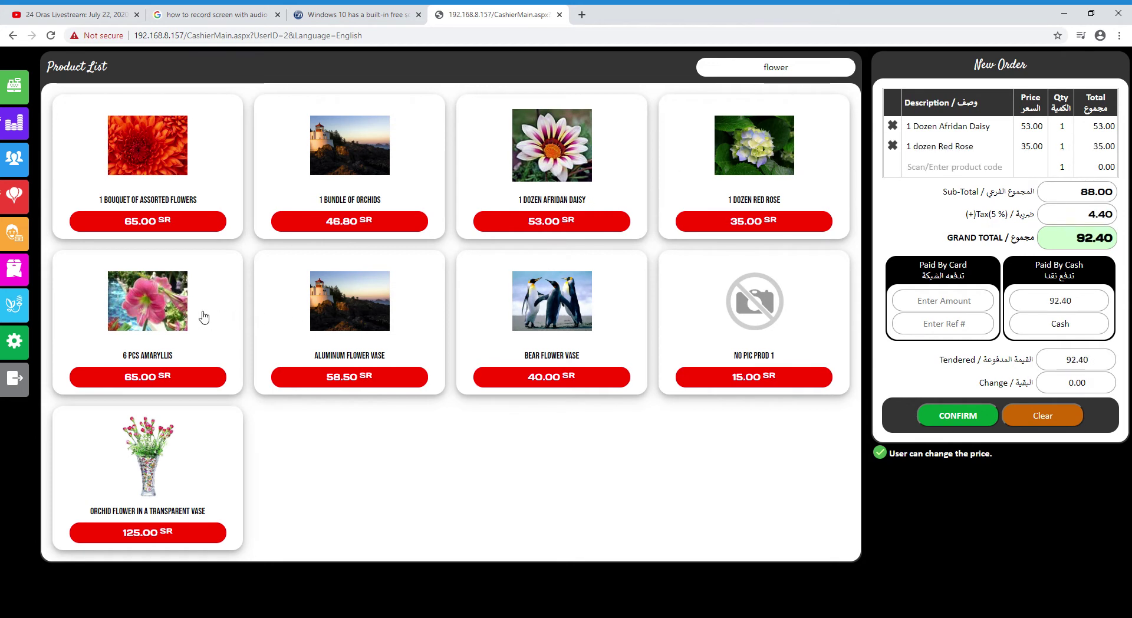
pyautogui.click(204, 317)
pyautogui.click(334, 308)
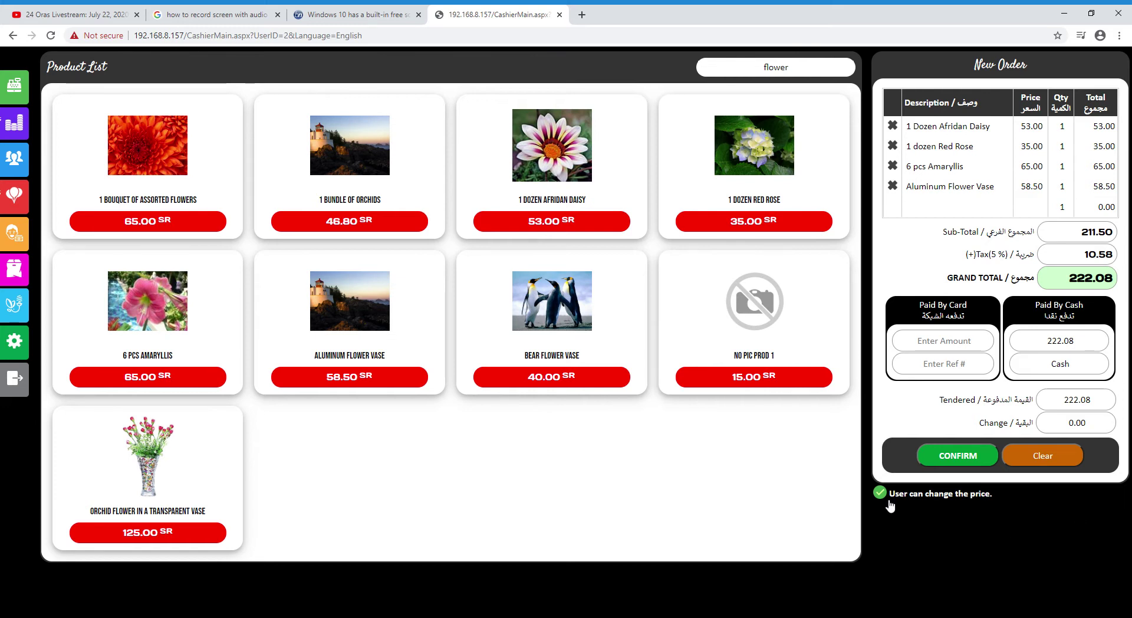
# Change the Afridan Daisy price to 65.00
pyautogui.click(1027, 127)
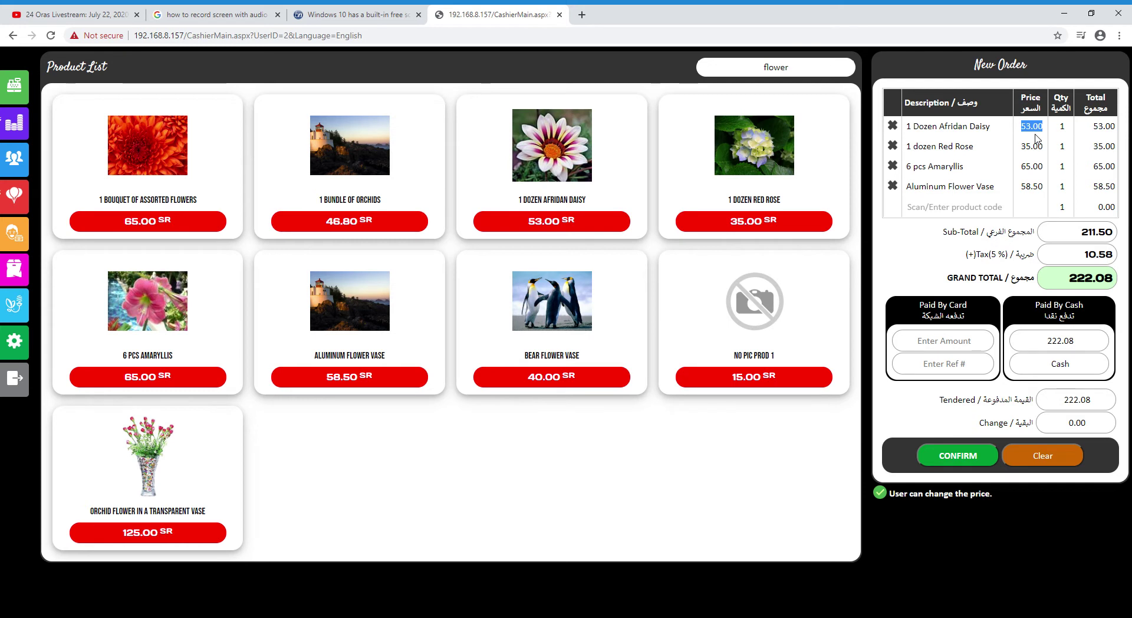
pyautogui.write('65')
pyautogui.press('Return')
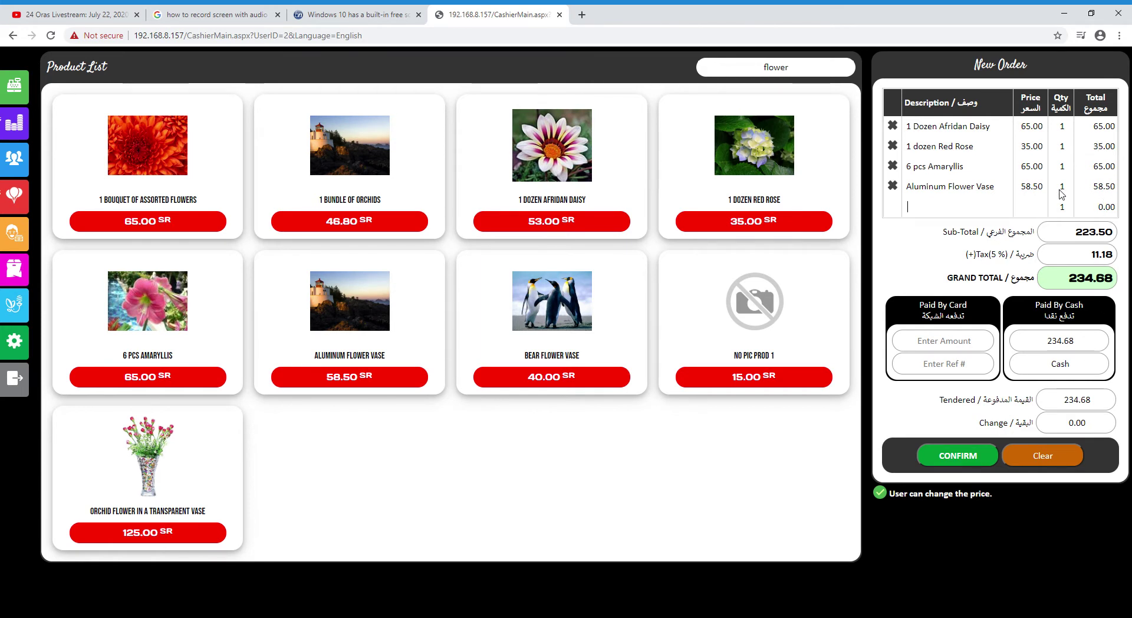
pyautogui.click(1036, 152)
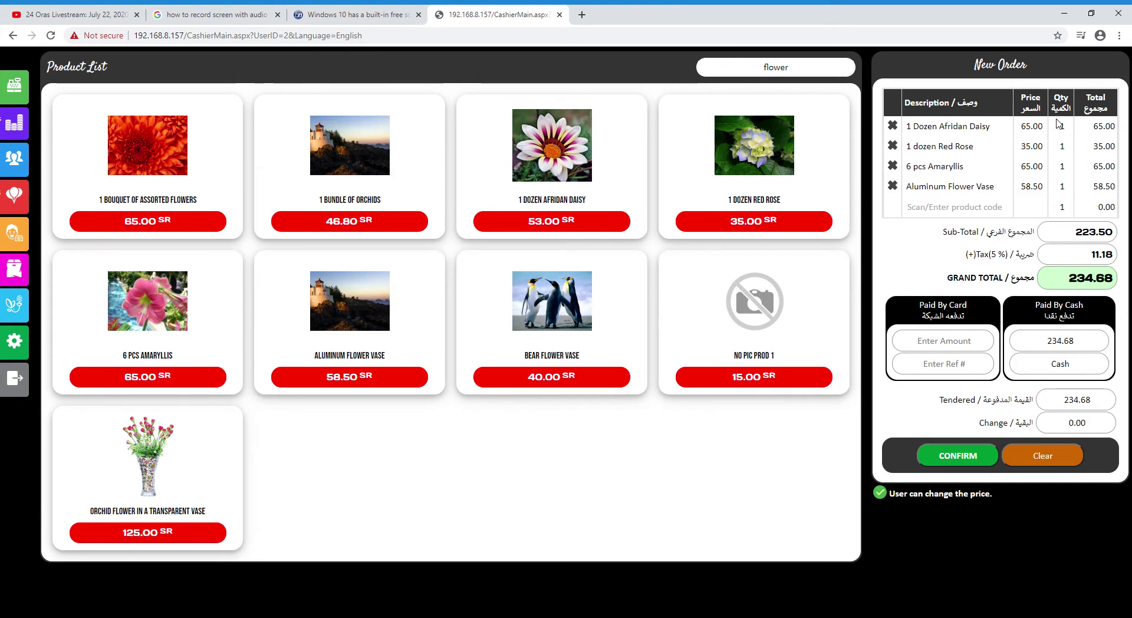
# Set the Afridan Daisy and Amaryllis quantities to 3 each
pyautogui.doubleClick(1073, 126)
pyautogui.write('3')
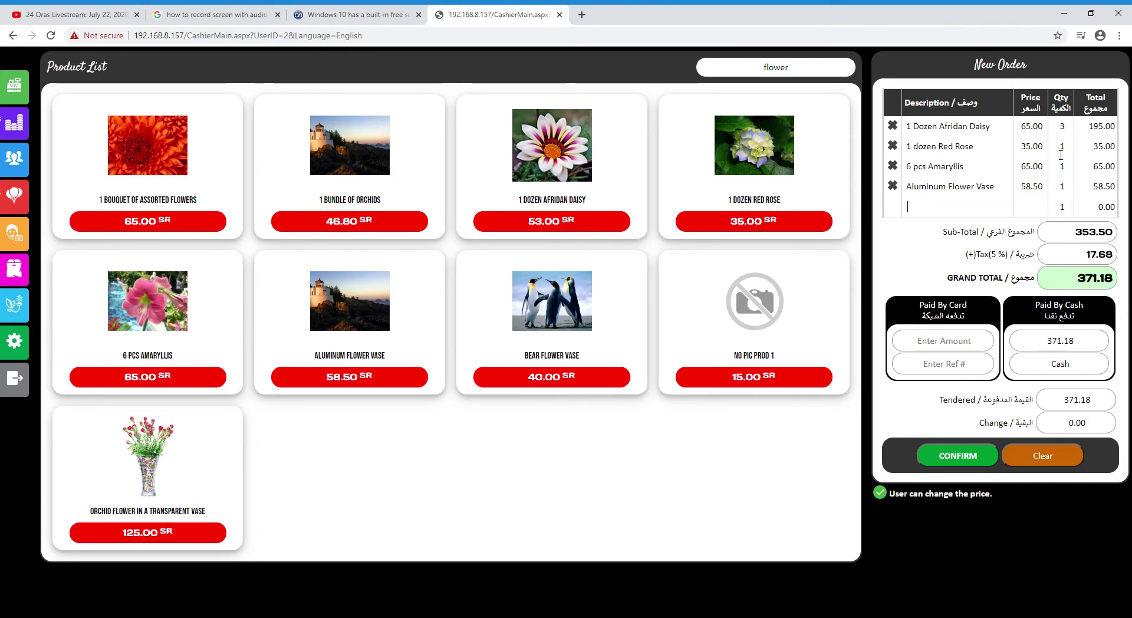
pyautogui.doubleClick(1070, 168)
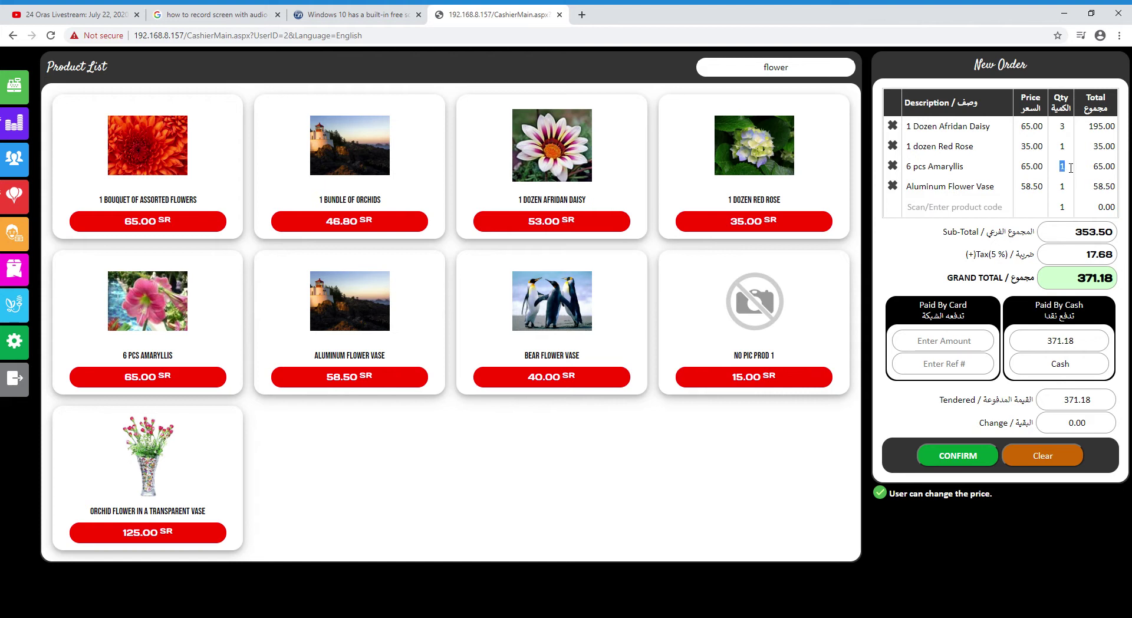
pyautogui.write('3')
pyautogui.press('Return')
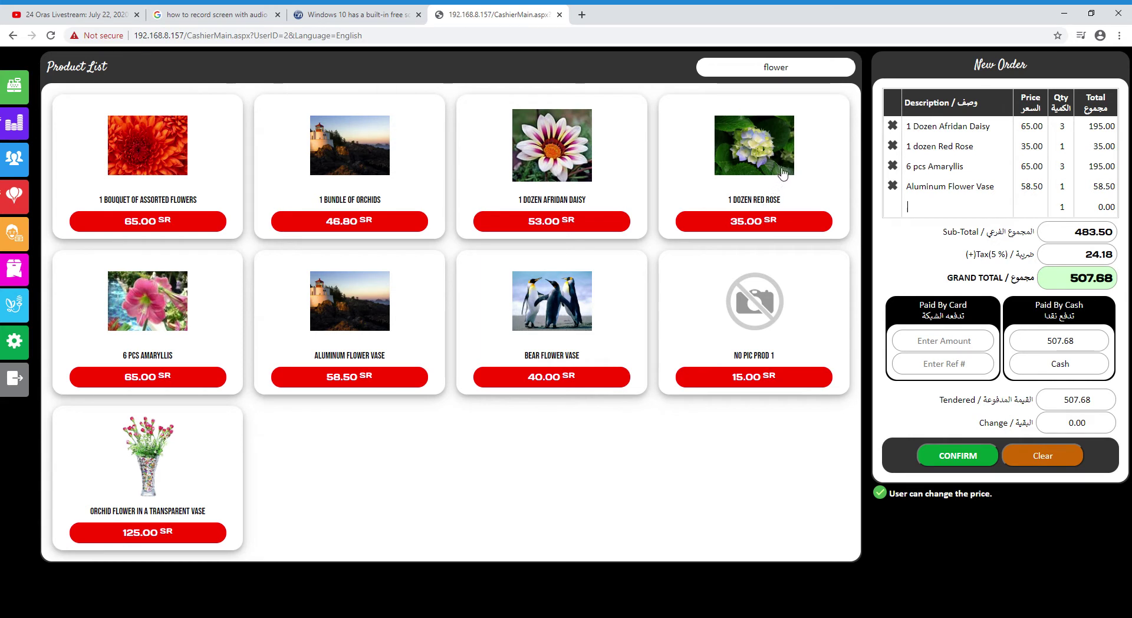
pyautogui.moveTo(917, 156); pyautogui.dragTo(978, 156)
pyautogui.click(998, 152)
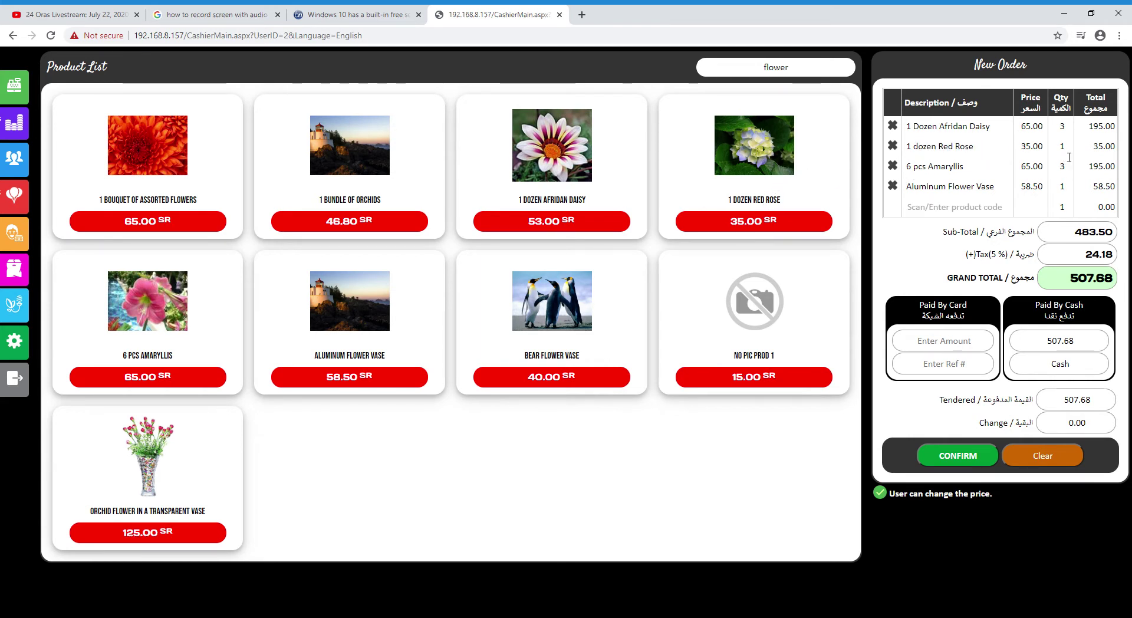
# Raise the Red Rose quantity to 7 by adding more dozens
pyautogui.click(770, 161)
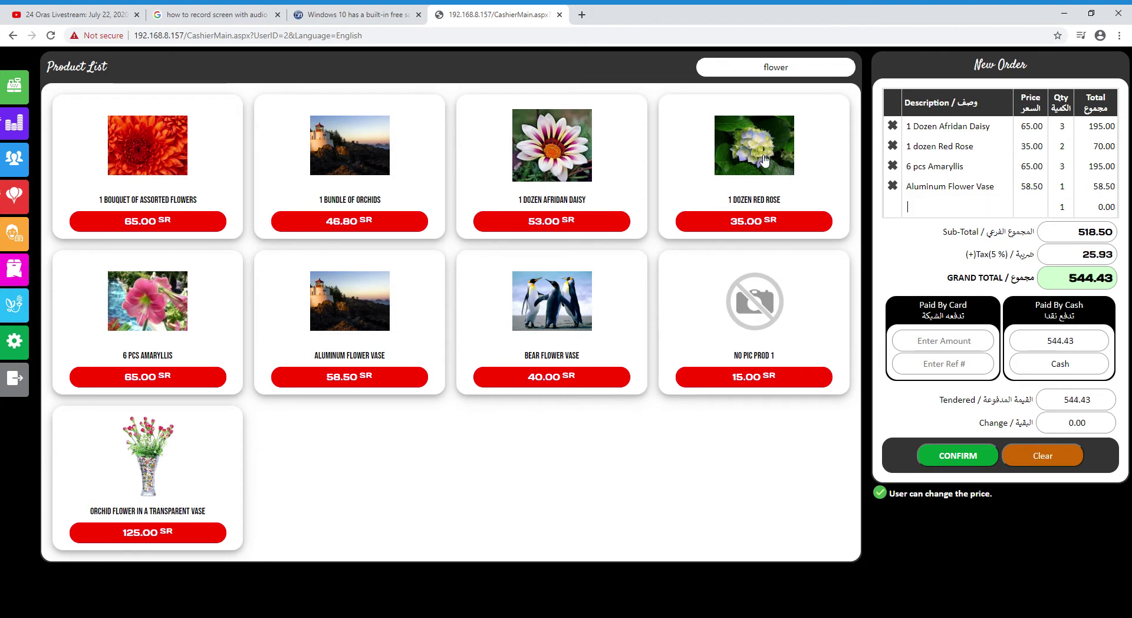
pyautogui.click(783, 162)
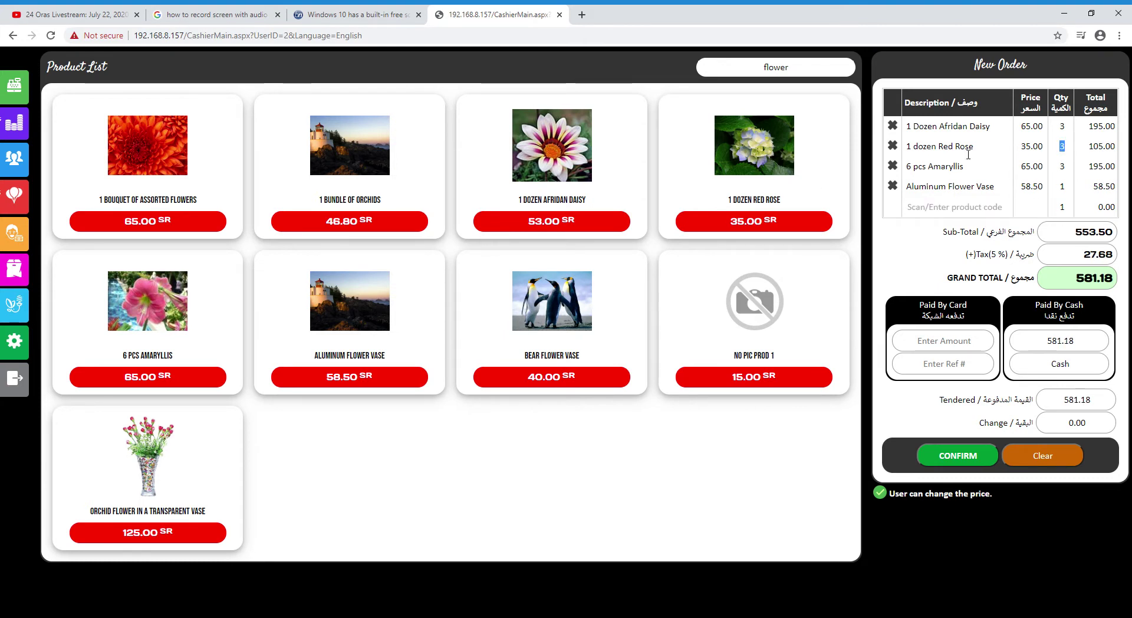
pyautogui.click(789, 137)
pyautogui.click(789, 137)
pyautogui.click(789, 137)
pyautogui.click(789, 137)
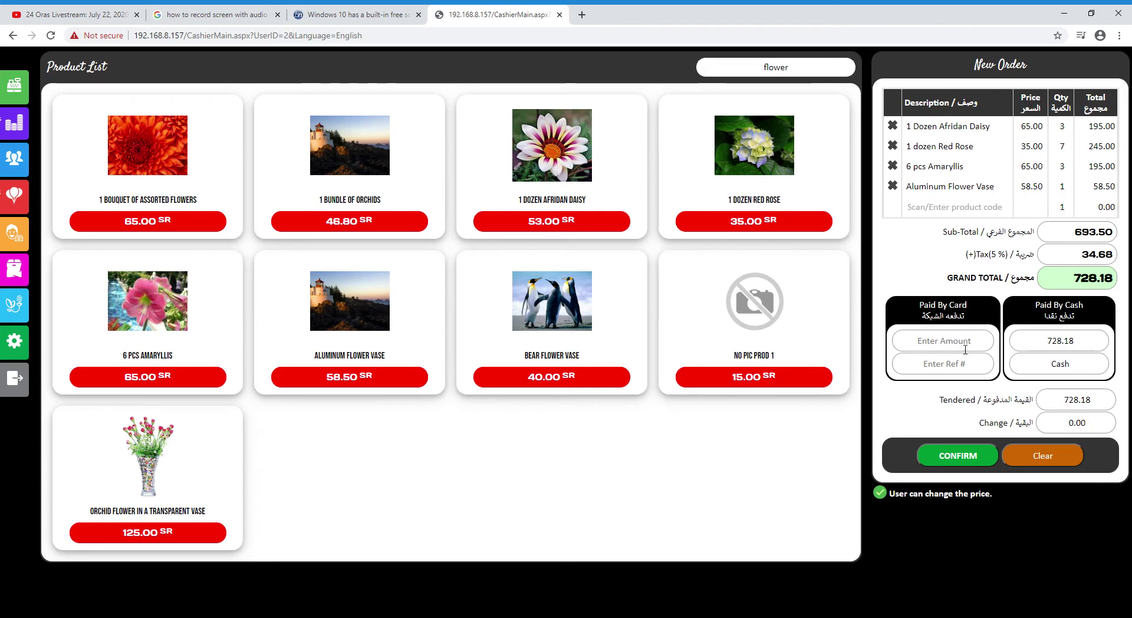
# Review the 728.18 grand total and cash amount in the payment panel
pyautogui.moveTo(1084, 305); pyautogui.dragTo(1070, 305)
pyautogui.moveTo(967, 305); pyautogui.dragTo(954, 305)
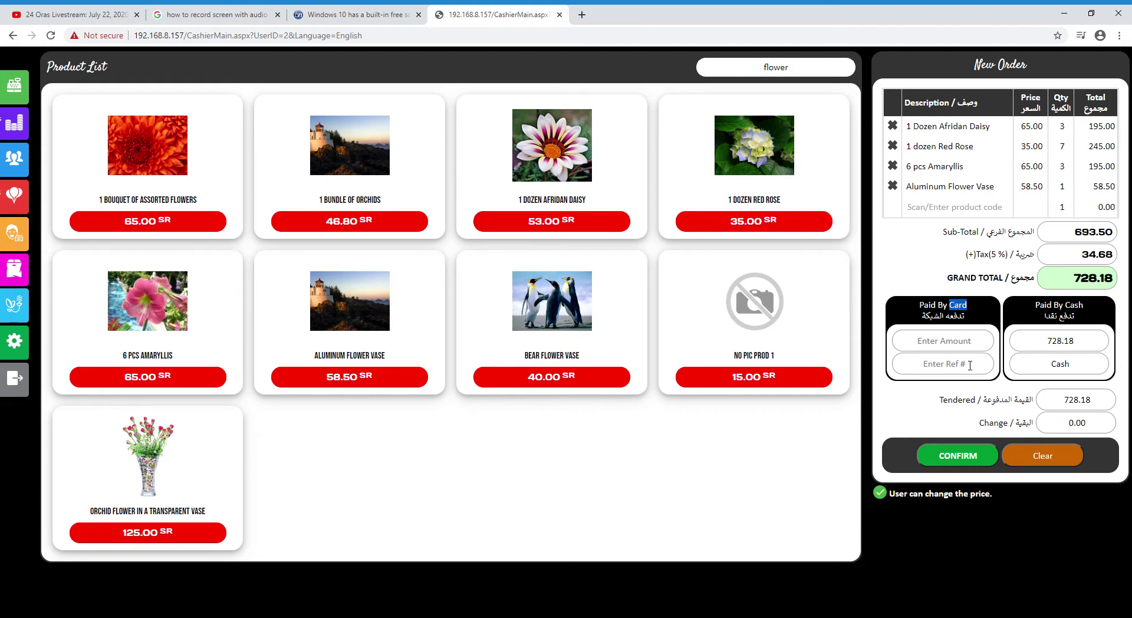
pyautogui.click(1069, 363)
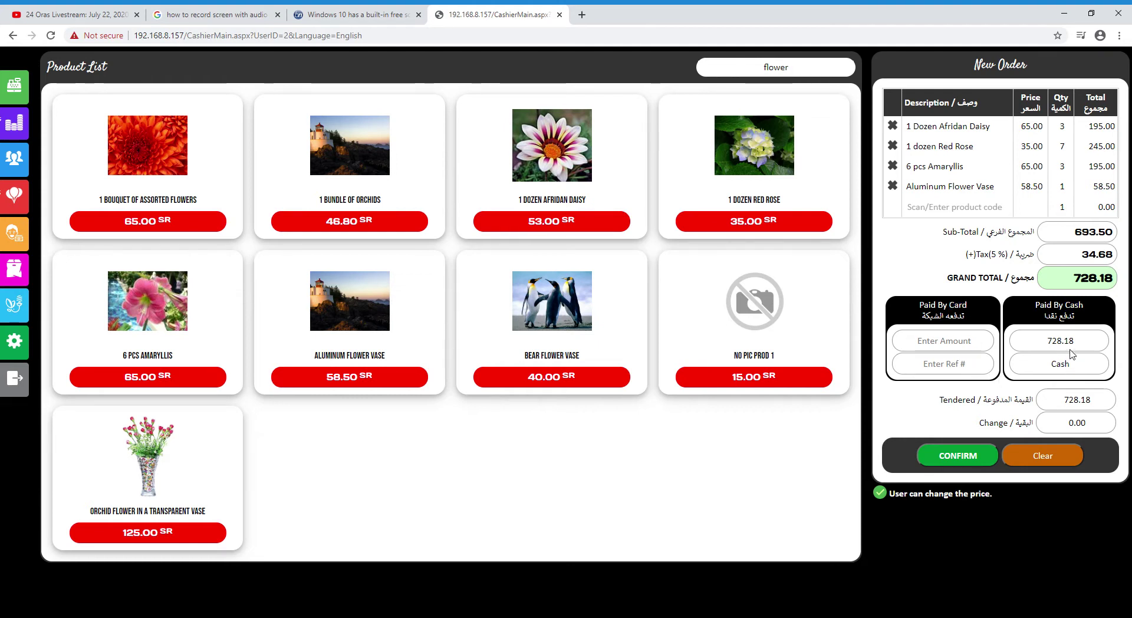
pyautogui.moveTo(1085, 345); pyautogui.dragTo(981, 368)
pyautogui.click(938, 365)
pyautogui.click(944, 345)
pyautogui.moveTo(1072, 281); pyautogui.dragTo(1114, 287)
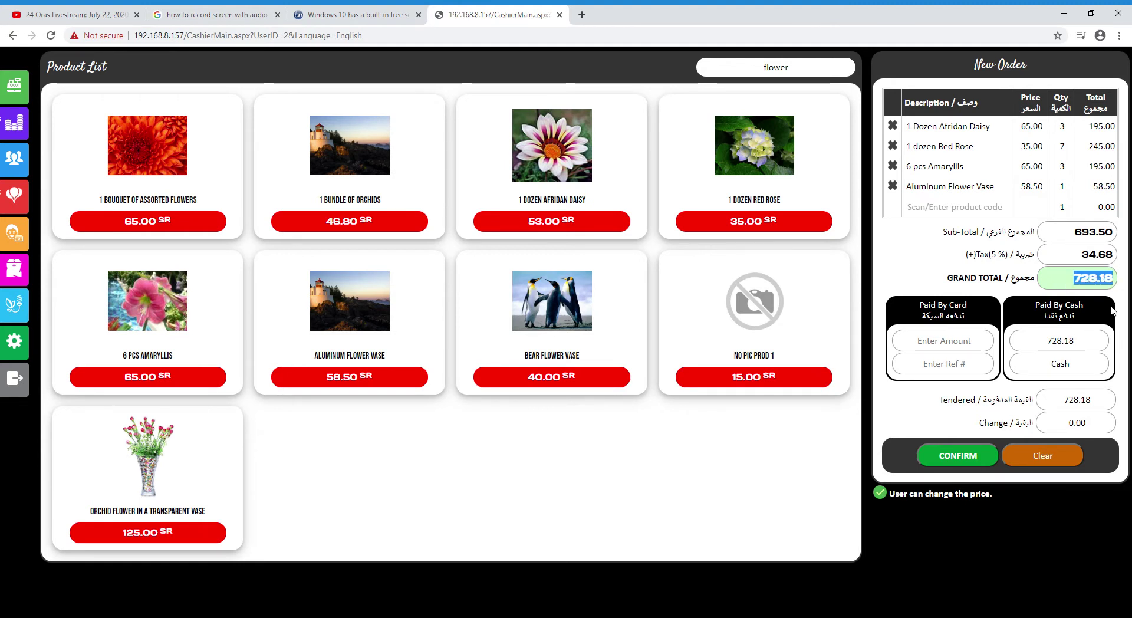
pyautogui.click(1100, 327)
pyautogui.moveTo(1046, 342); pyautogui.dragTo(1078, 342)
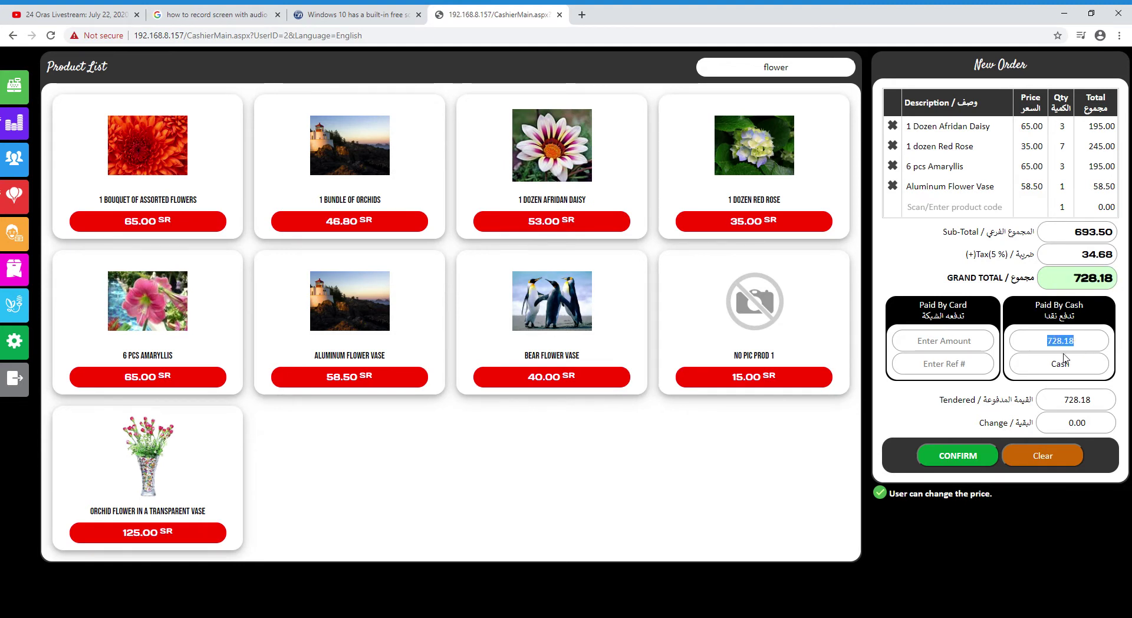
pyautogui.click(1064, 357)
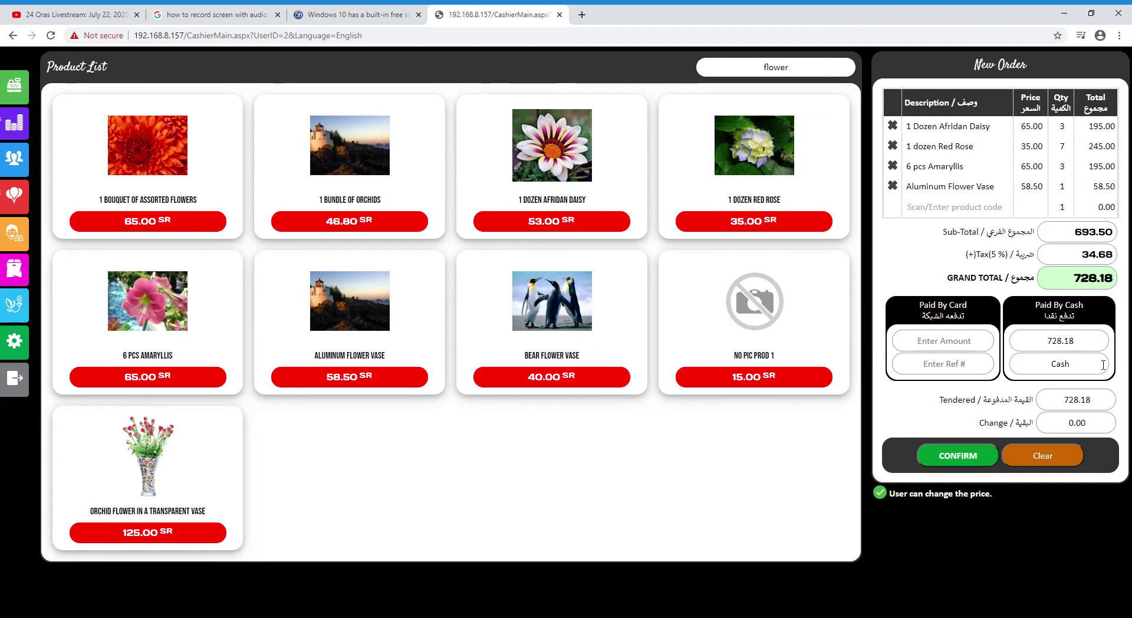
# Pay 500 by card with a reference number, leaving 228.18 in cash
pyautogui.click(959, 346)
pyautogui.write('5')
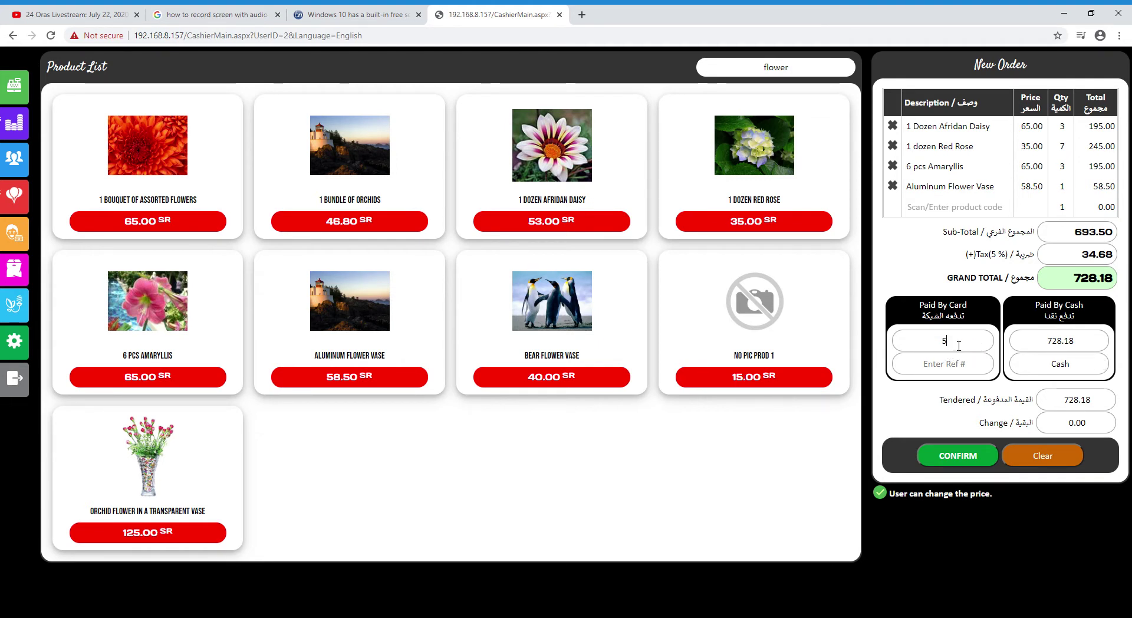
pyautogui.write('00')
pyautogui.click(1010, 361)
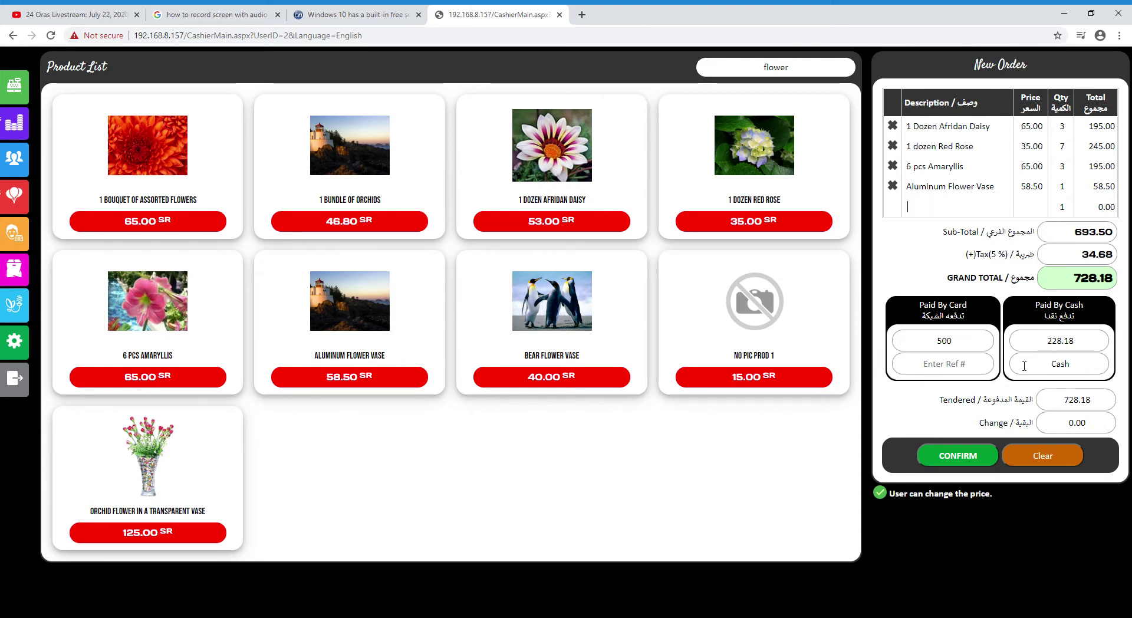
pyautogui.click(1084, 351)
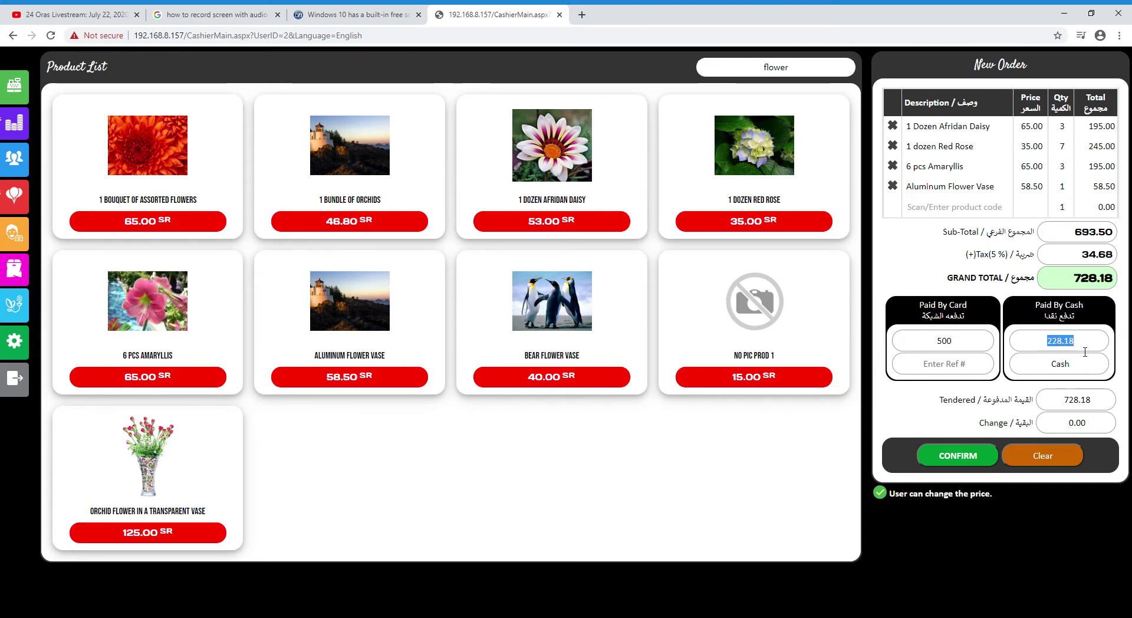
pyautogui.click(1053, 357)
pyautogui.click(957, 373)
pyautogui.write('25689')
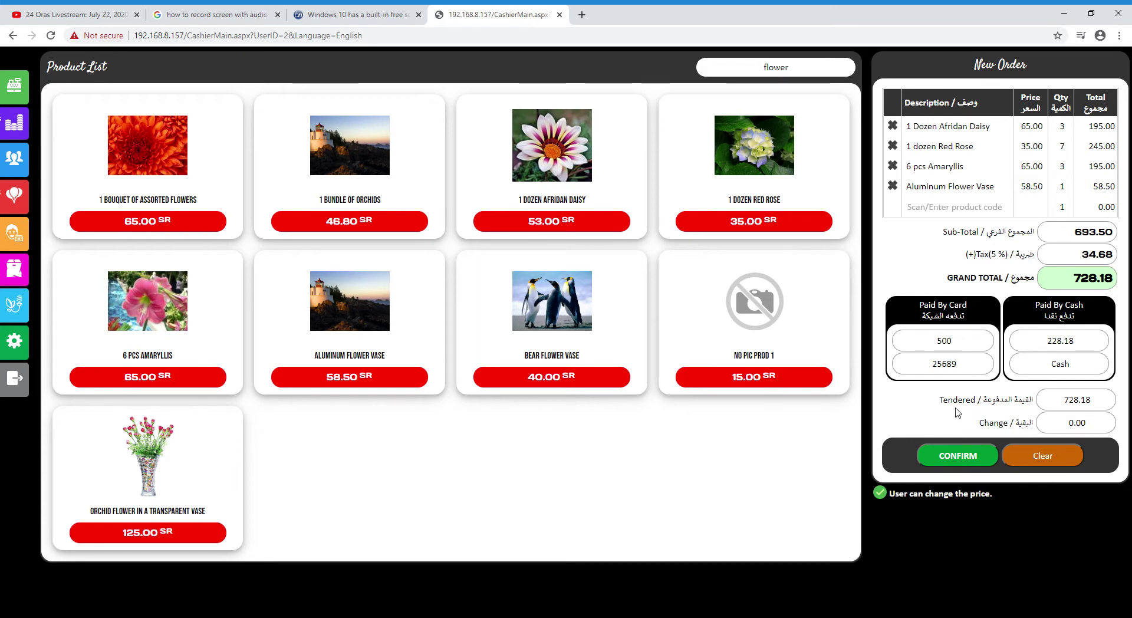
pyautogui.moveTo(1064, 401); pyautogui.dragTo(1100, 403)
pyautogui.moveTo(1100, 401); pyautogui.dragTo(1100, 427)
# Confirm the 728.18 sale and acknowledge the receipt-printed message
pyautogui.click(1101, 427)
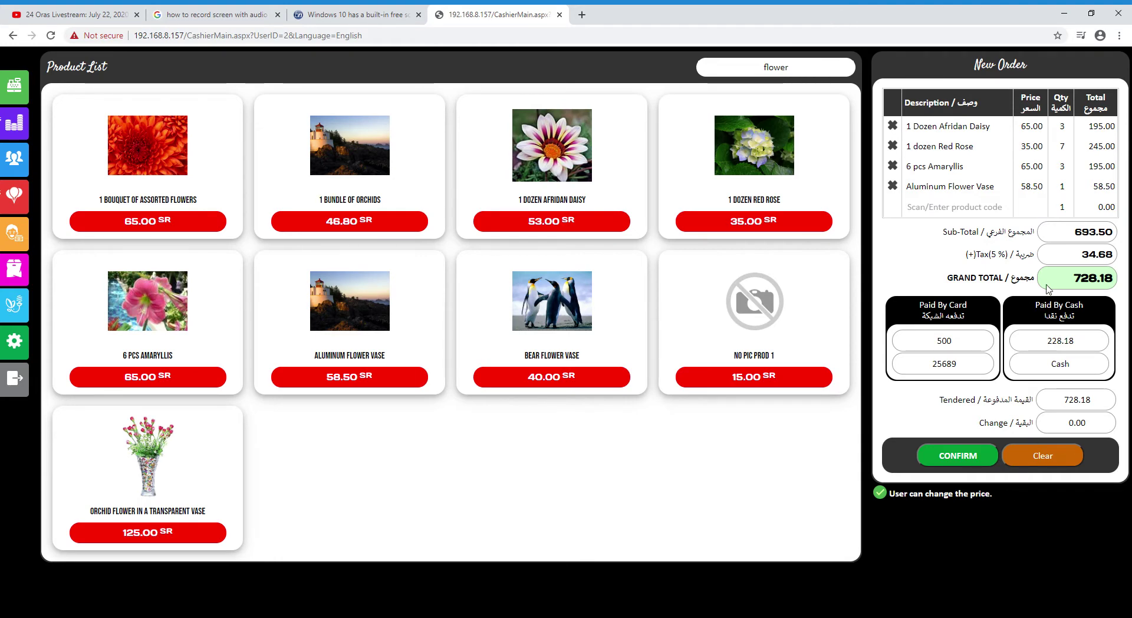
pyautogui.click(954, 458)
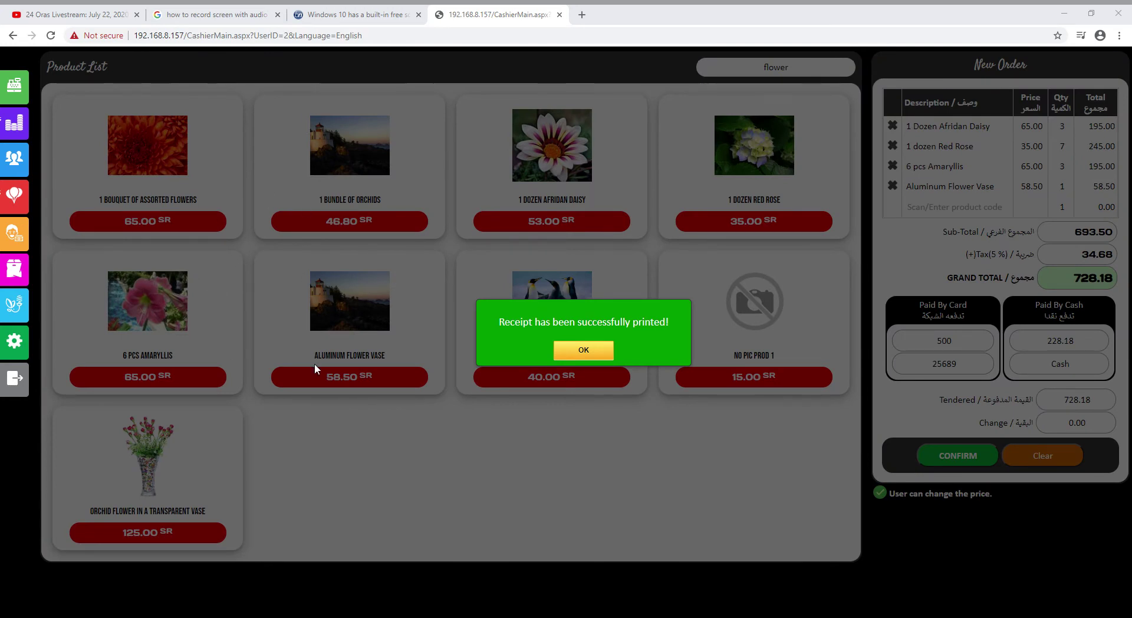
pyautogui.click(342, 10)
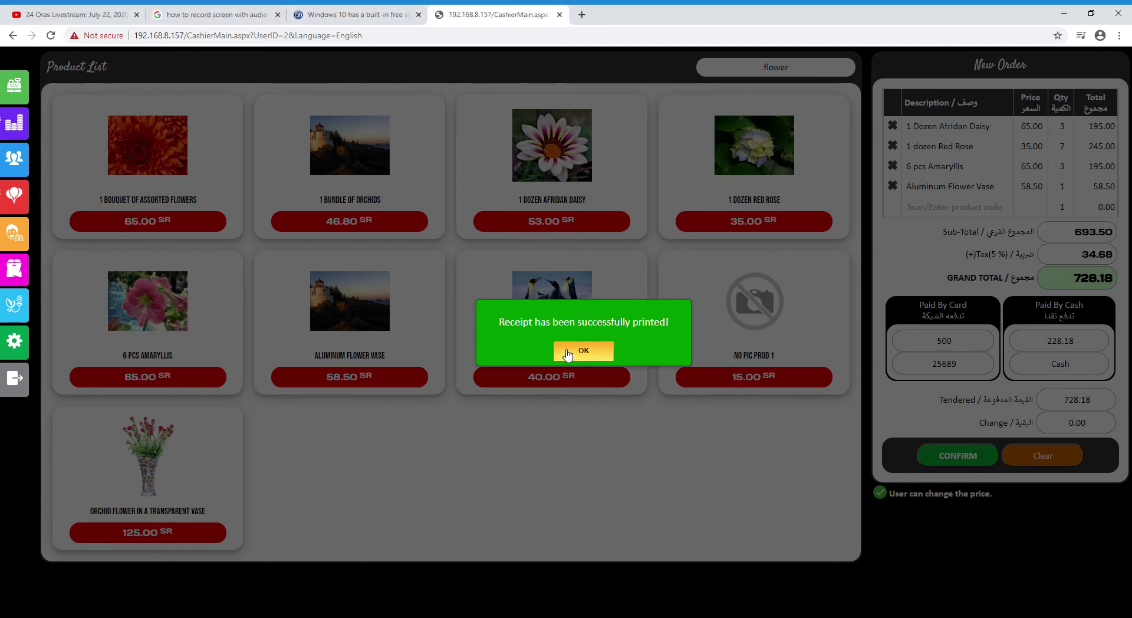
pyautogui.click(567, 351)
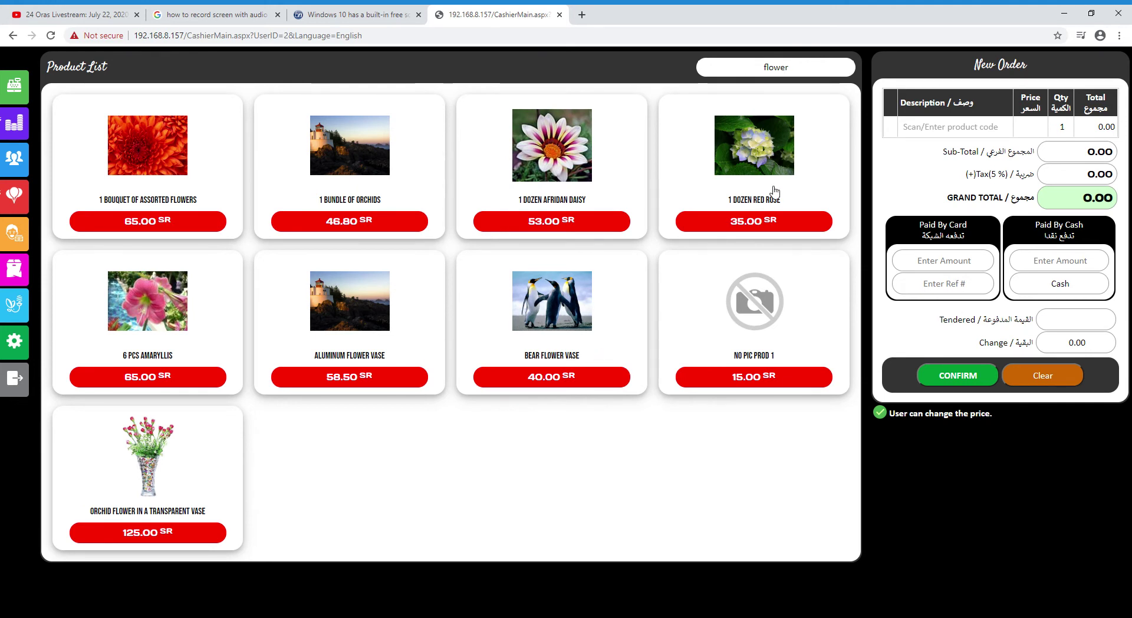
# Search for 'brear' and add the Koala and Bear Flower Vase to the order
pyautogui.click(800, 75)
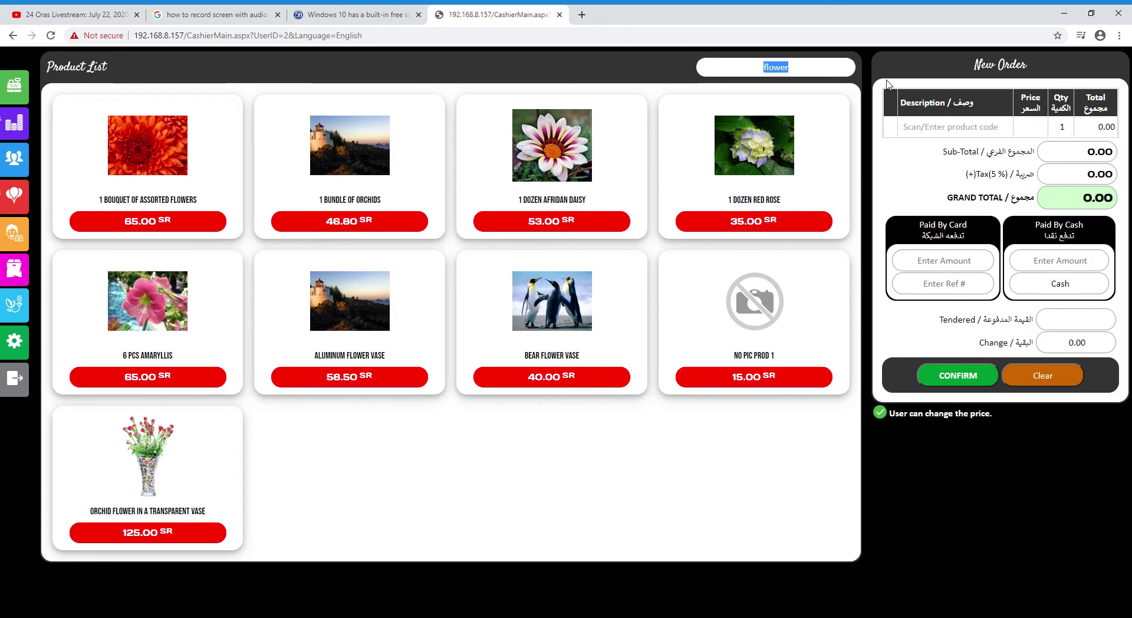
pyautogui.write('brea')
pyautogui.write('r')
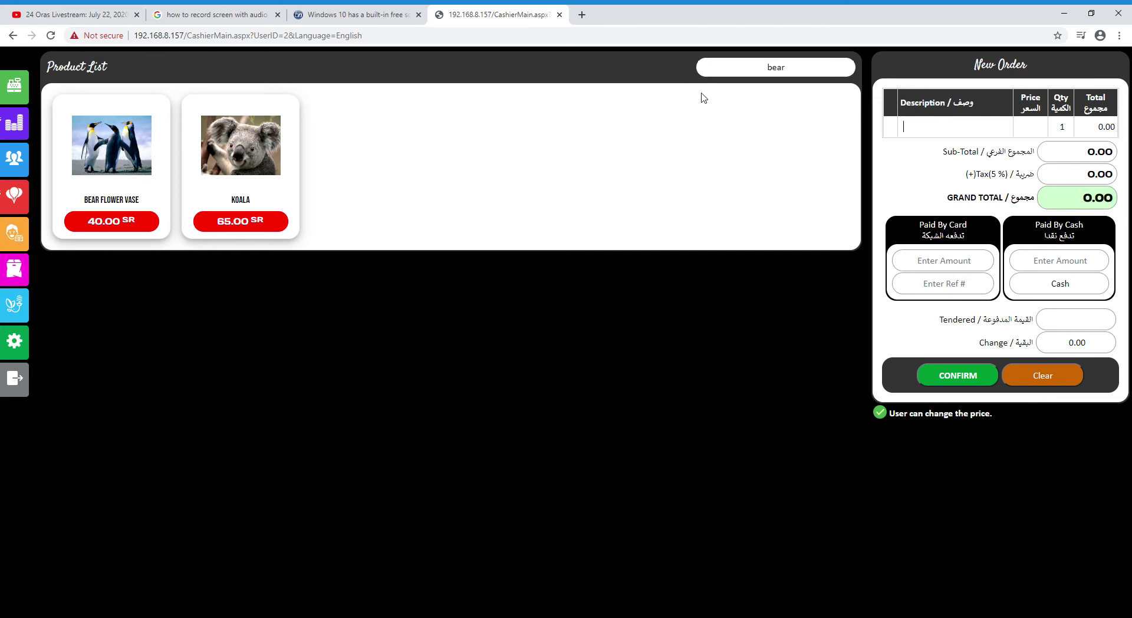
pyautogui.click(275, 181)
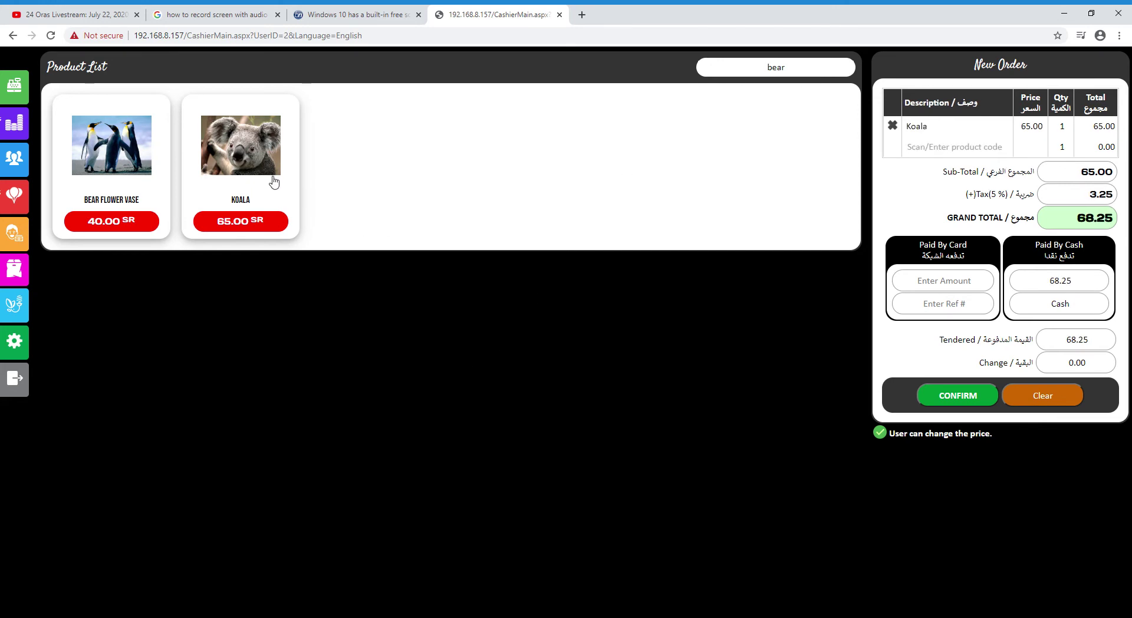
pyautogui.click(120, 148)
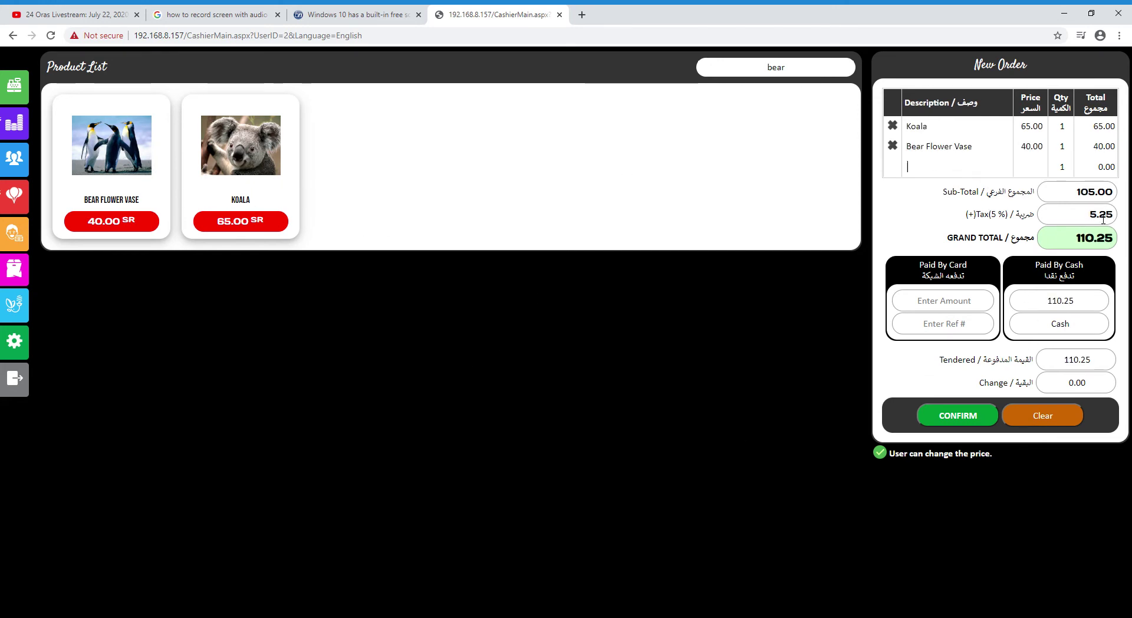
# Confirm the 110.25 cash sale, dismiss the receipt message and reload Point of Sale
pyautogui.click(1079, 307)
pyautogui.click(1006, 364)
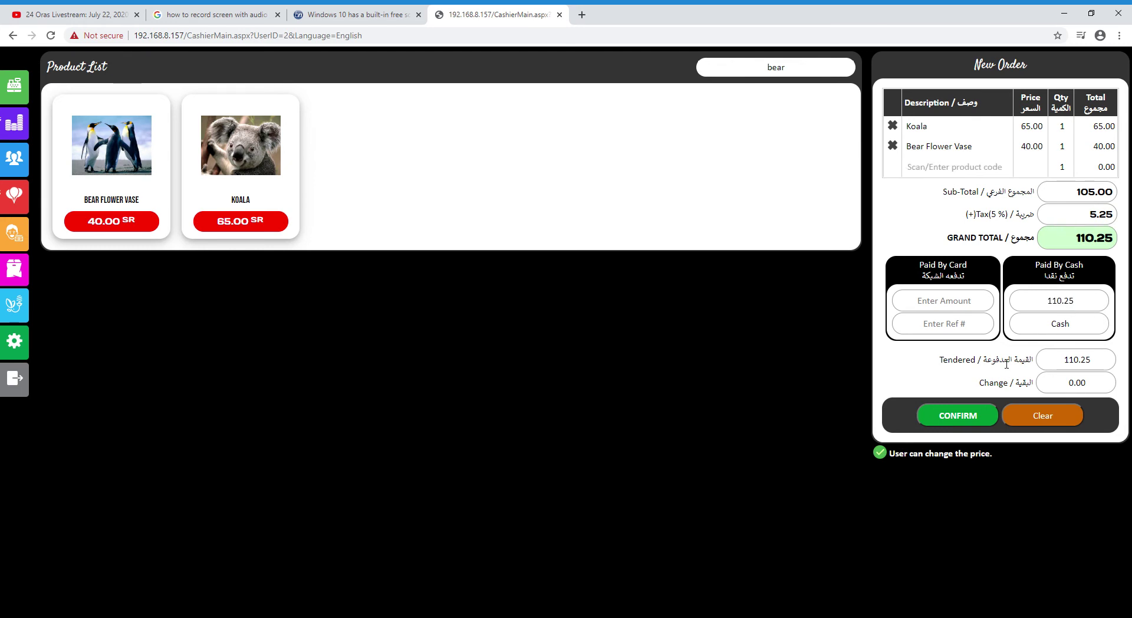
pyautogui.click(960, 418)
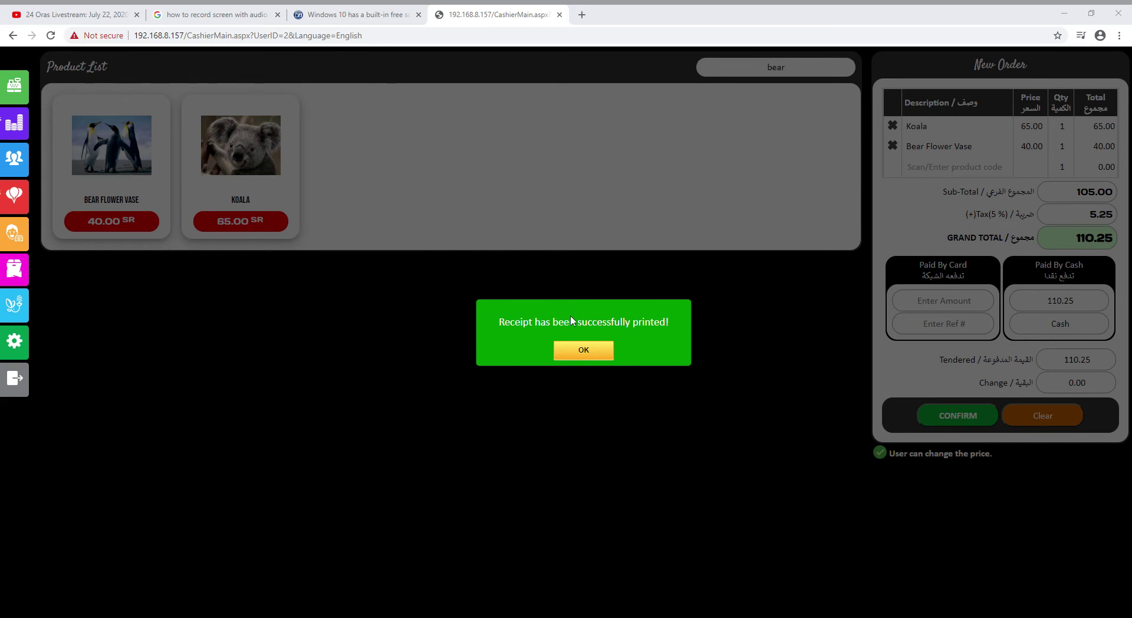
pyautogui.click(581, 349)
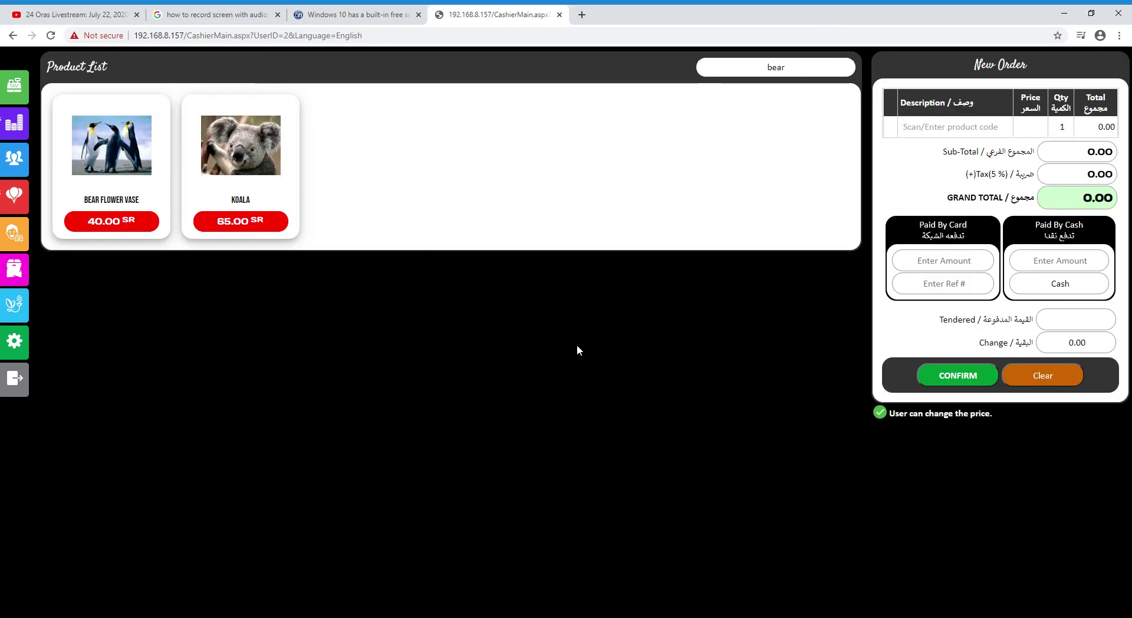
pyautogui.click(9, 82)
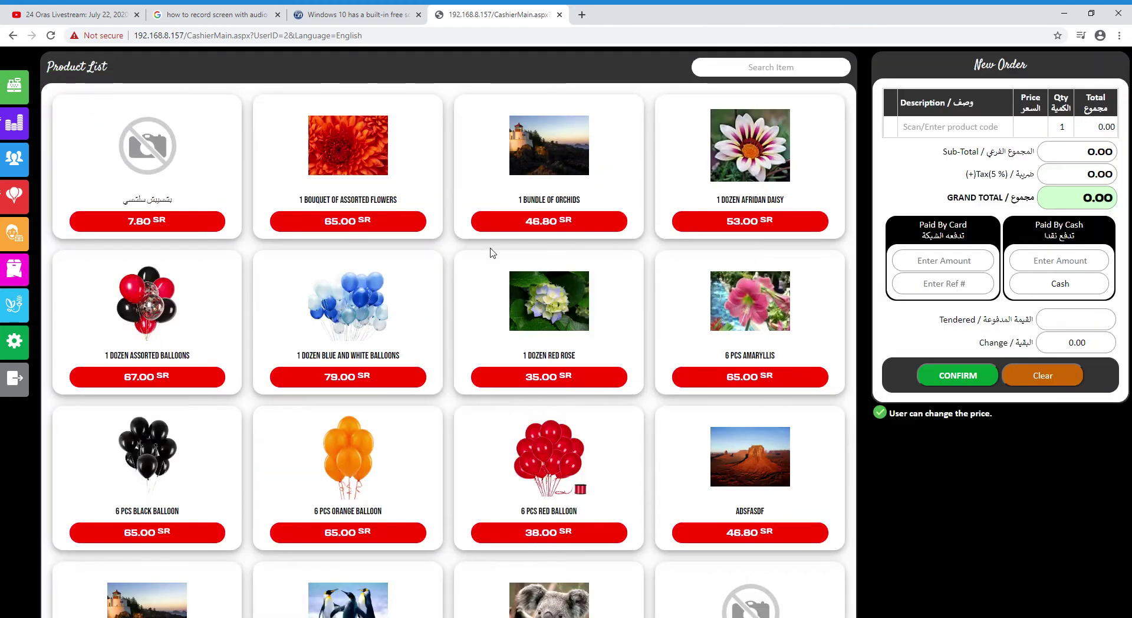
# Reload the product list and add two dozen Red Rose to the order
pyautogui.scroll(-4, 661, 409)
pyautogui.scroll(4, 644, 510)
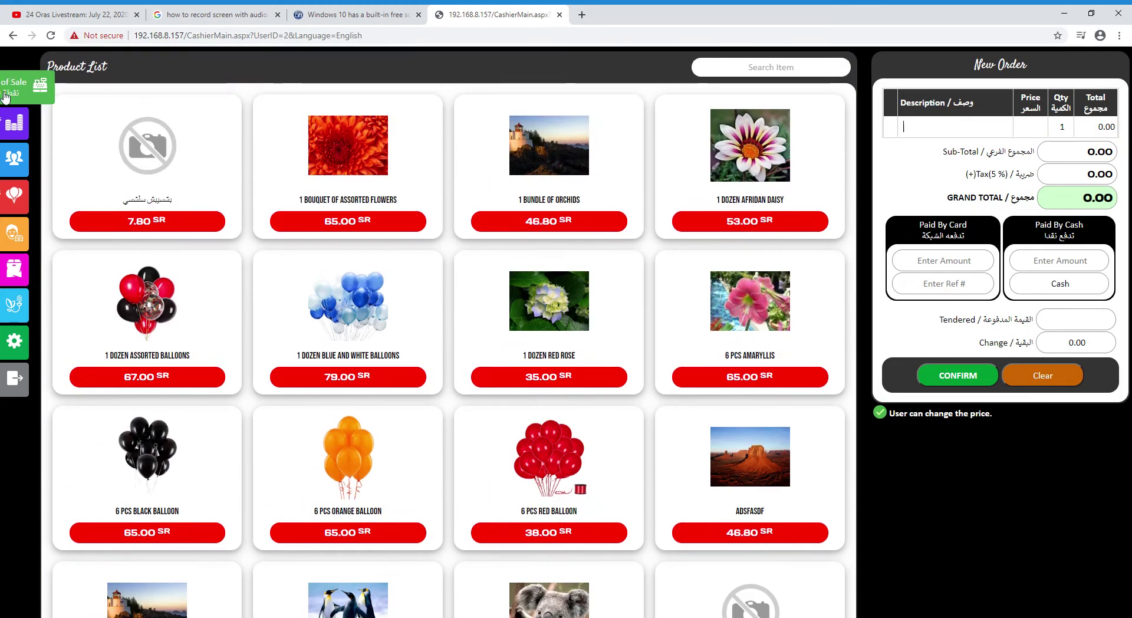
pyautogui.click(5, 95)
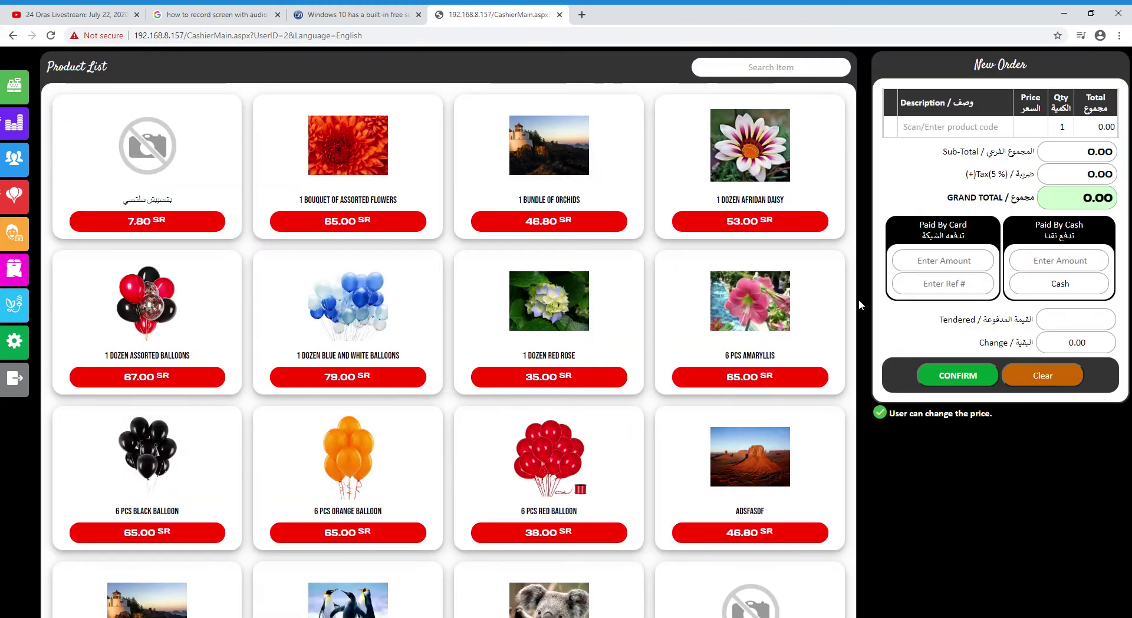
pyautogui.scroll(-3, 857, 516)
pyautogui.scroll(3, 855, 517)
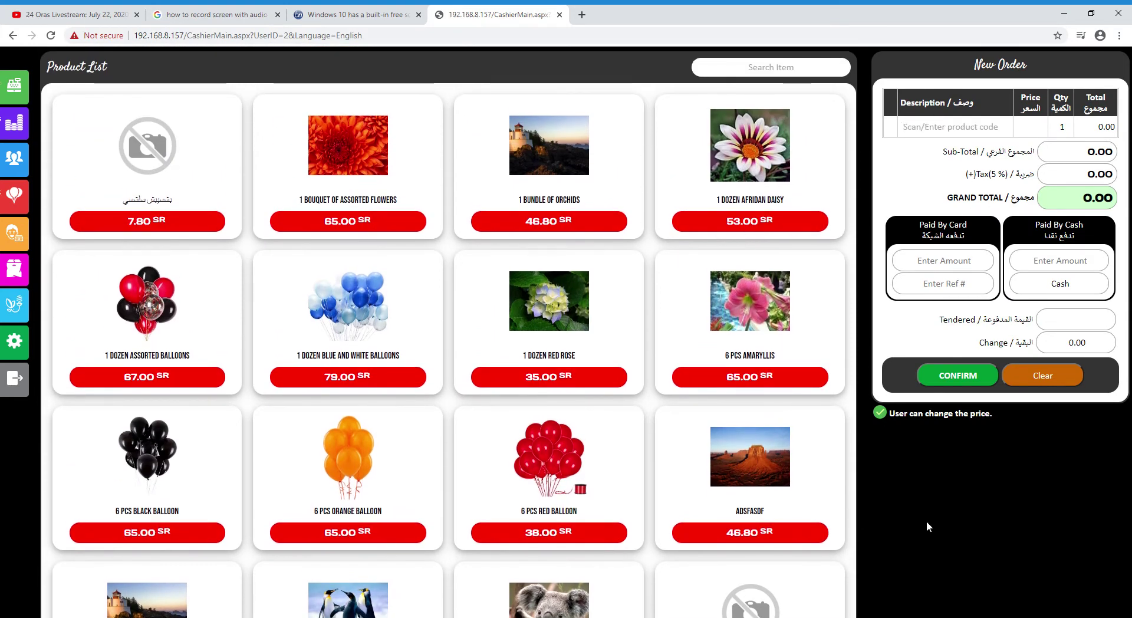
pyautogui.scroll(-2, 506, 394)
pyautogui.scroll(2, 631, 336)
pyautogui.click(559, 325)
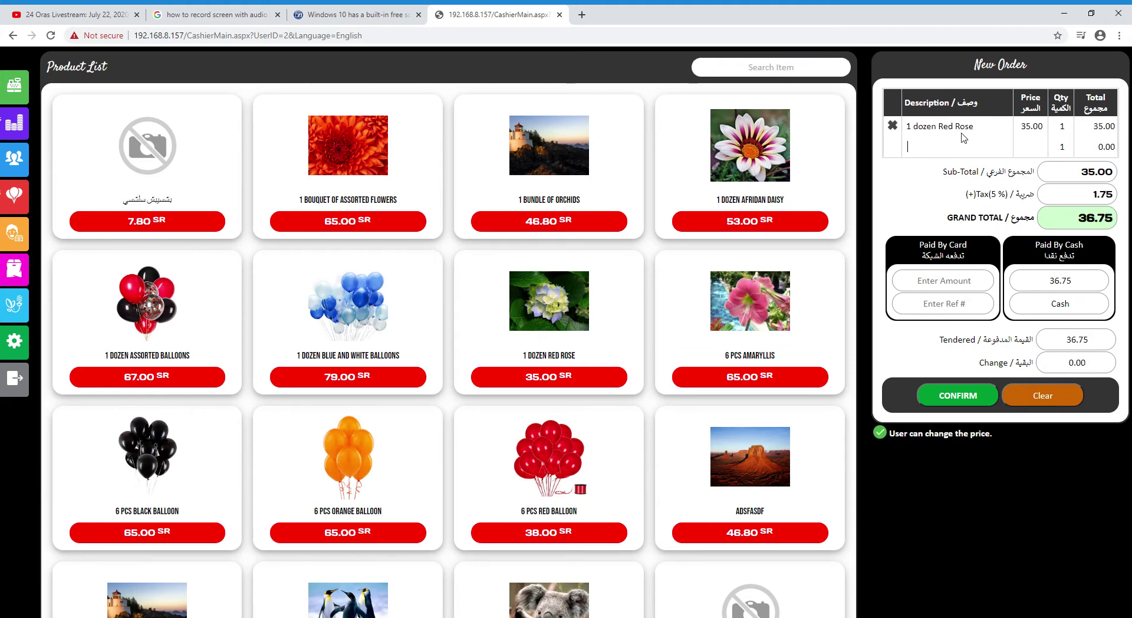
pyautogui.doubleClick(1062, 126)
pyautogui.write('2')
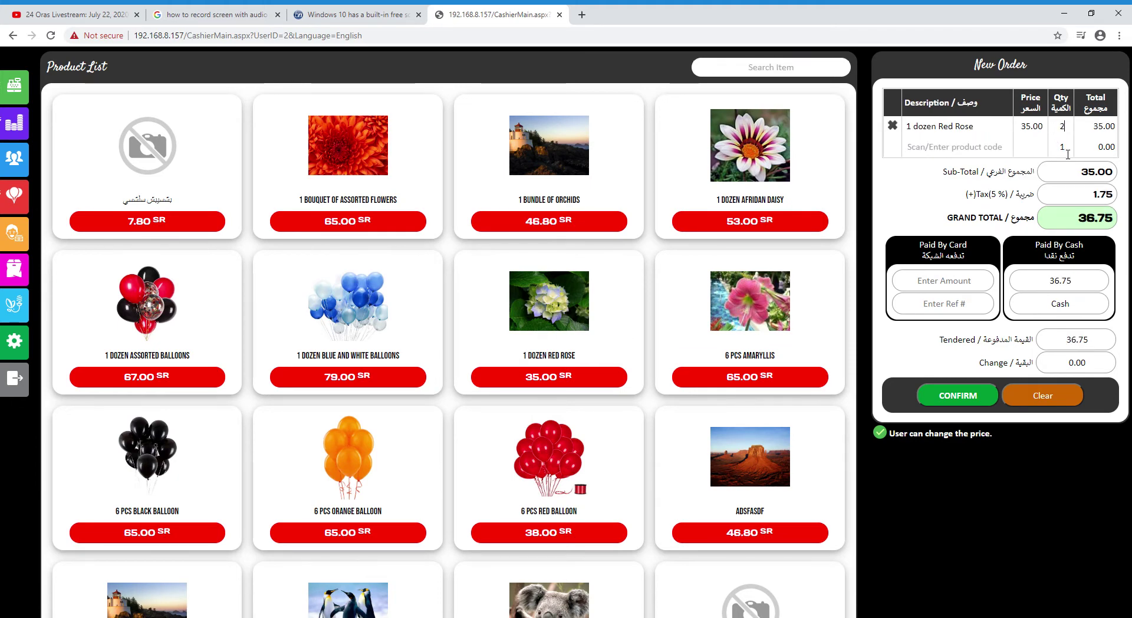
pyautogui.press('Return')
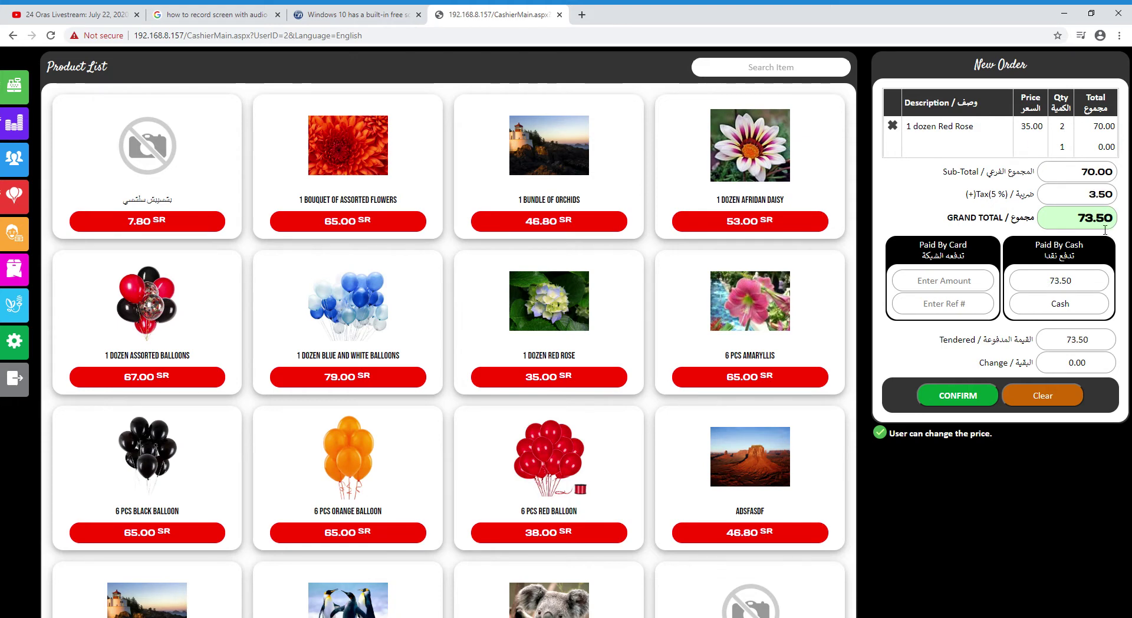
# Tender 100 cash and confirm the 73.50 sale with 26.50 change
pyautogui.click(1089, 340)
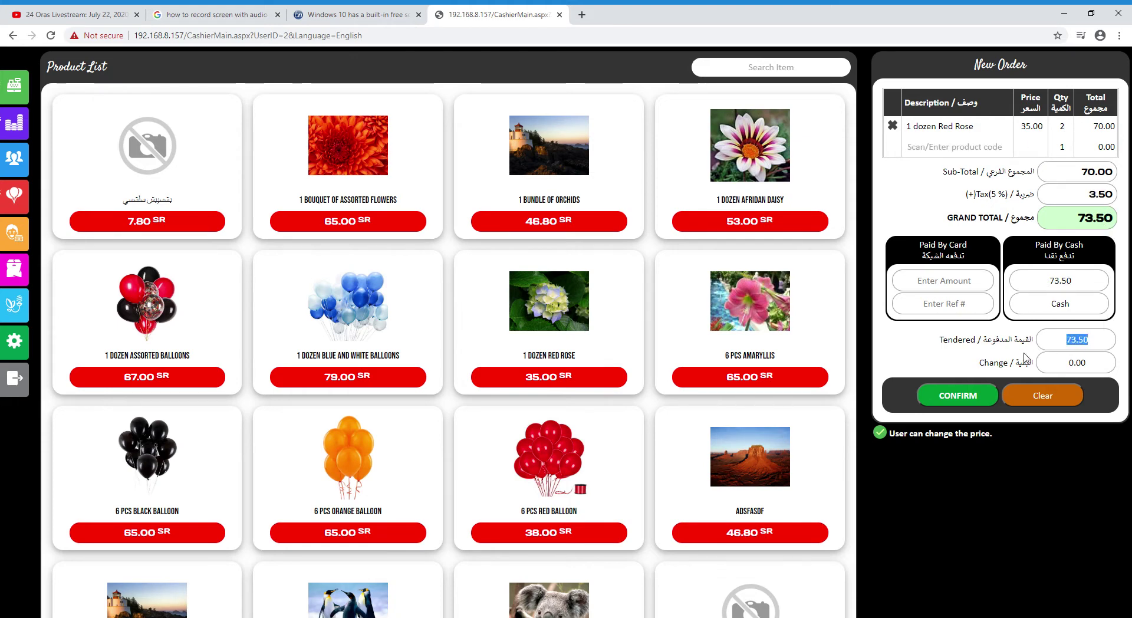
pyautogui.write('100')
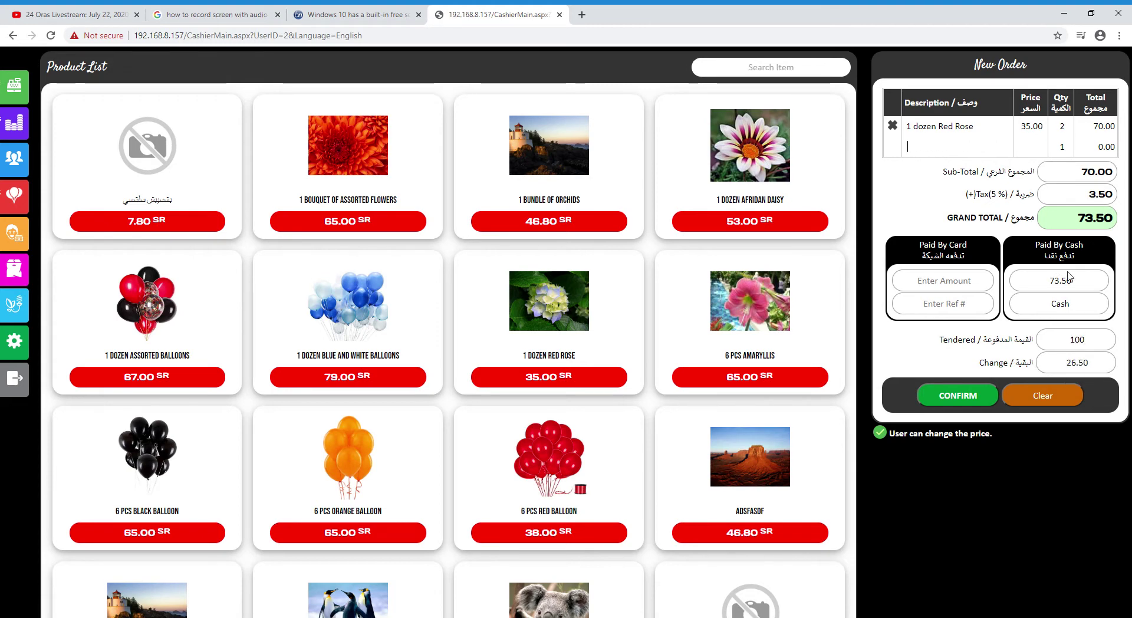
pyautogui.click(958, 395)
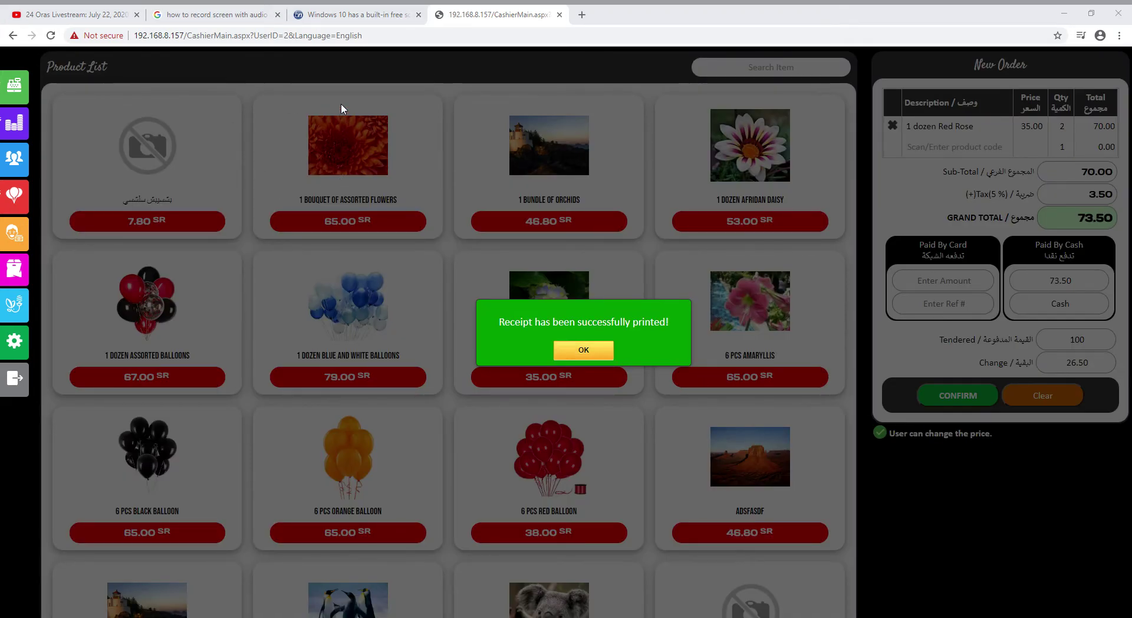
pyautogui.click(593, 350)
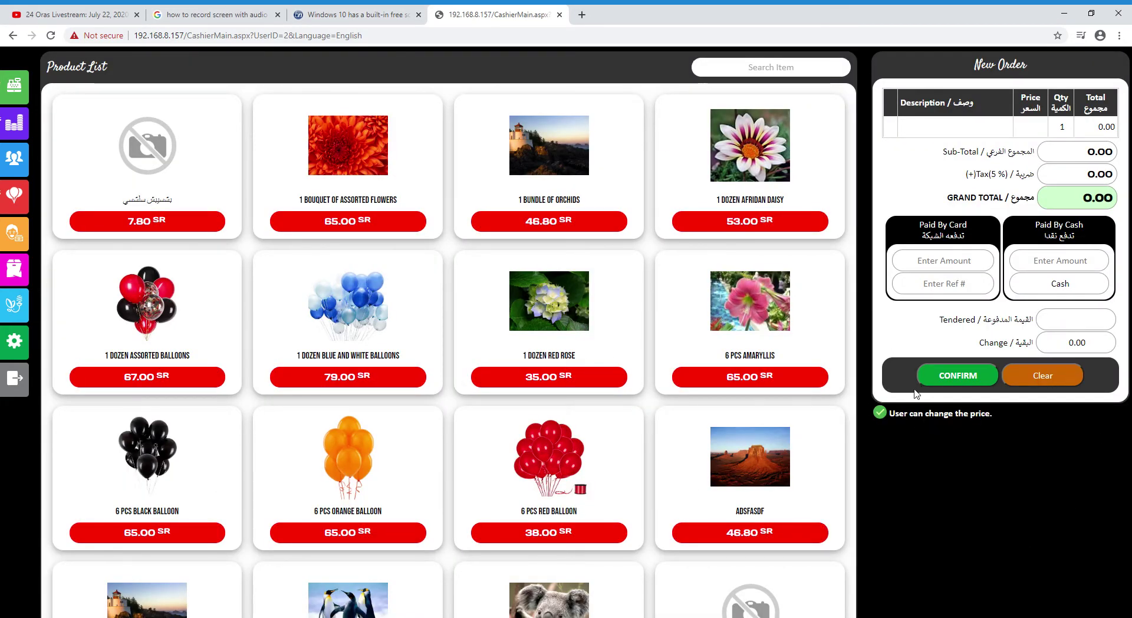
# Open Sales & Reports to list 15 receipts totalling 8,312.84
pyautogui.scroll(-4, 775, 428)
pyautogui.scroll(4, 790, 417)
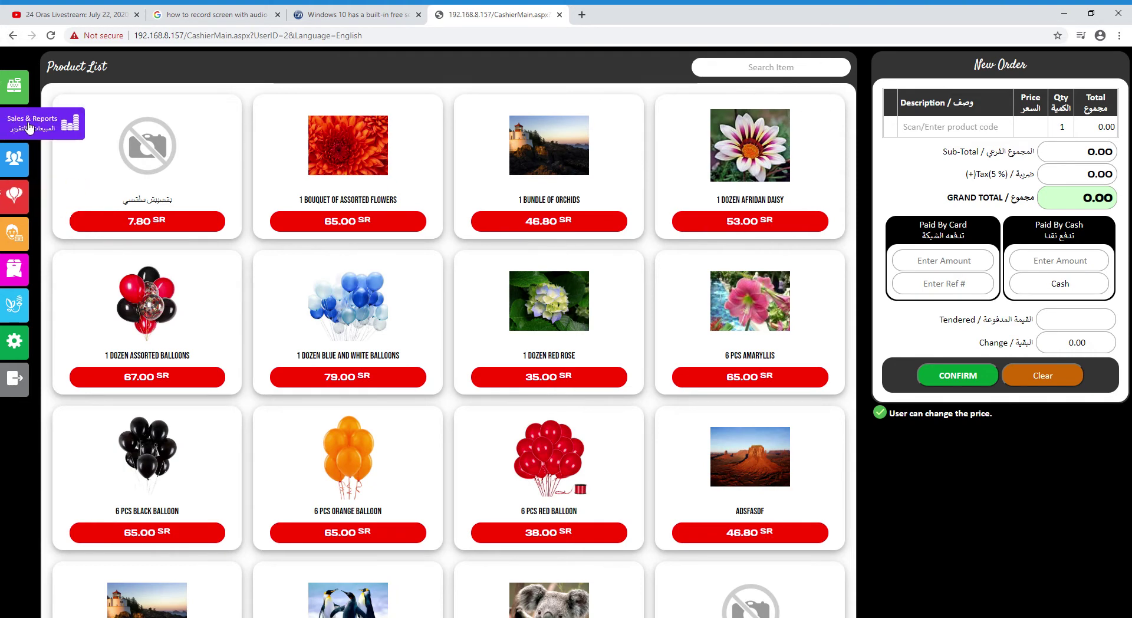
pyautogui.click(28, 127)
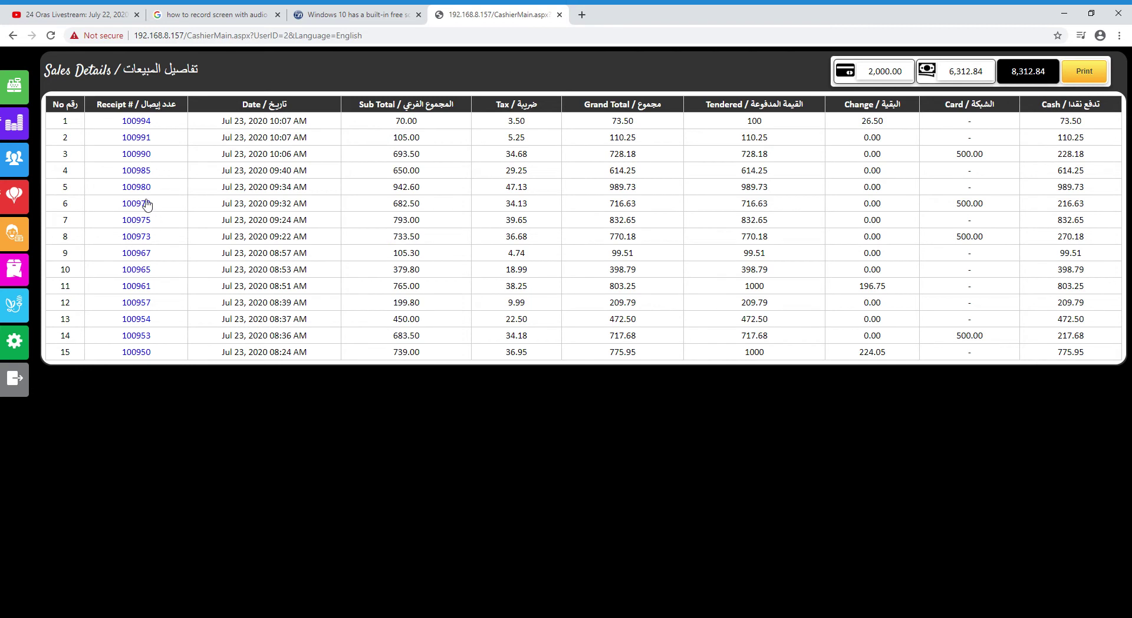
pyautogui.click(148, 235)
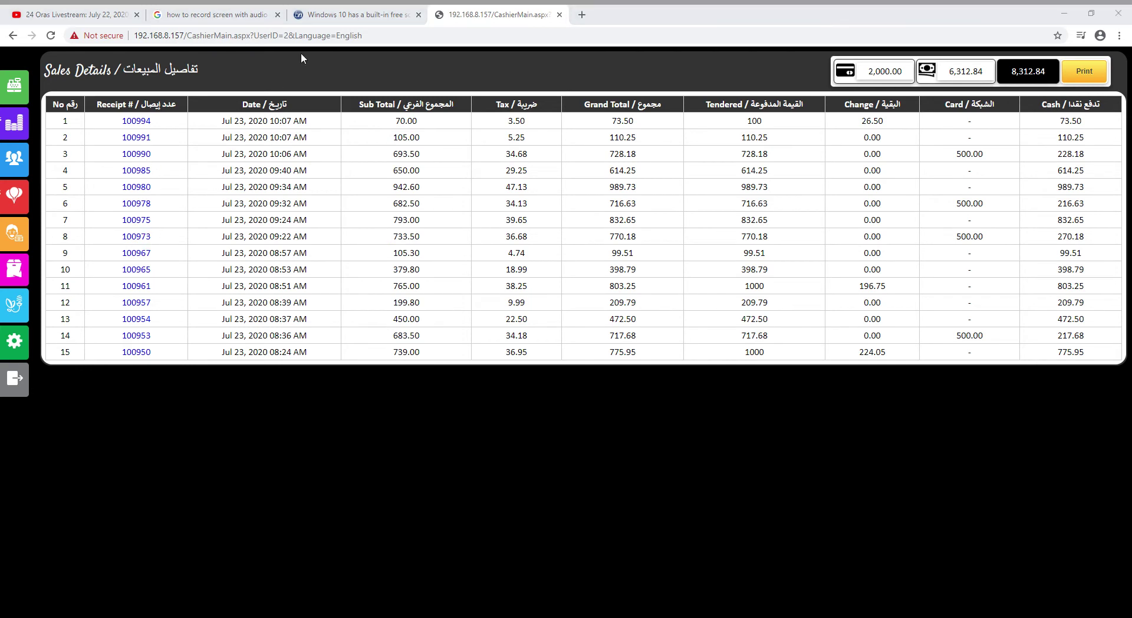
pyautogui.click(350, 10)
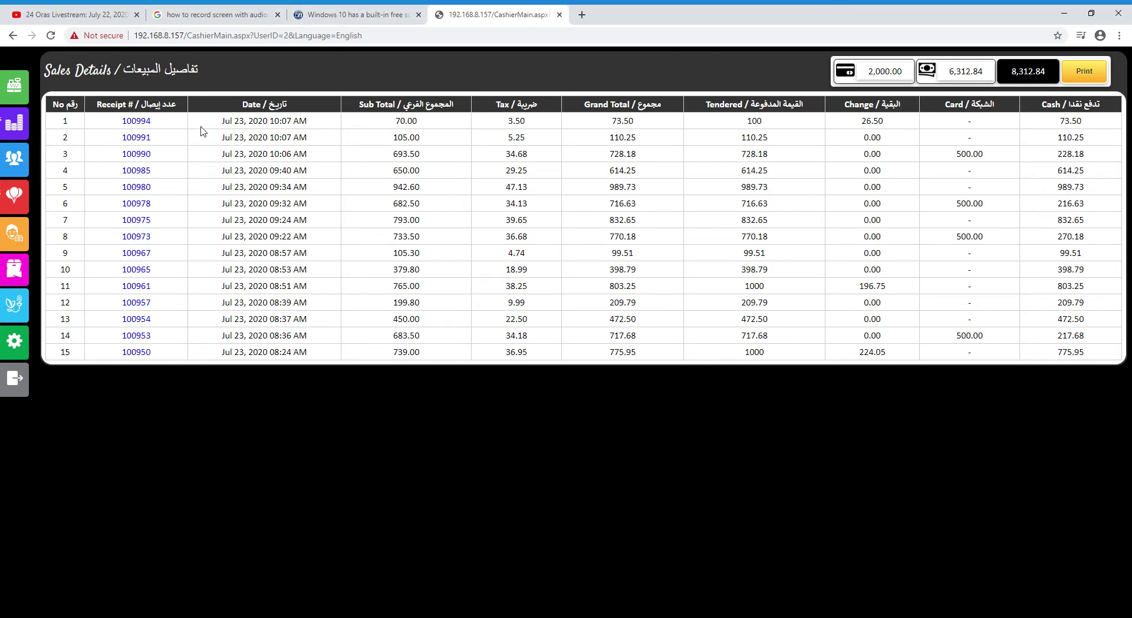
pyautogui.click(142, 140)
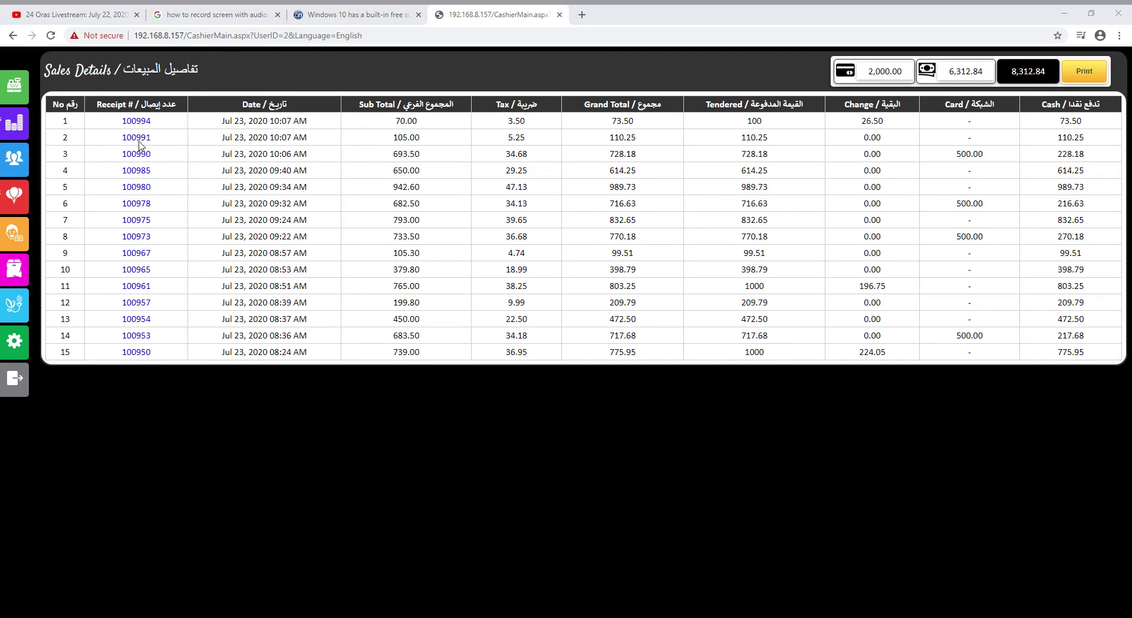
pyautogui.click(347, 18)
pyautogui.click(149, 301)
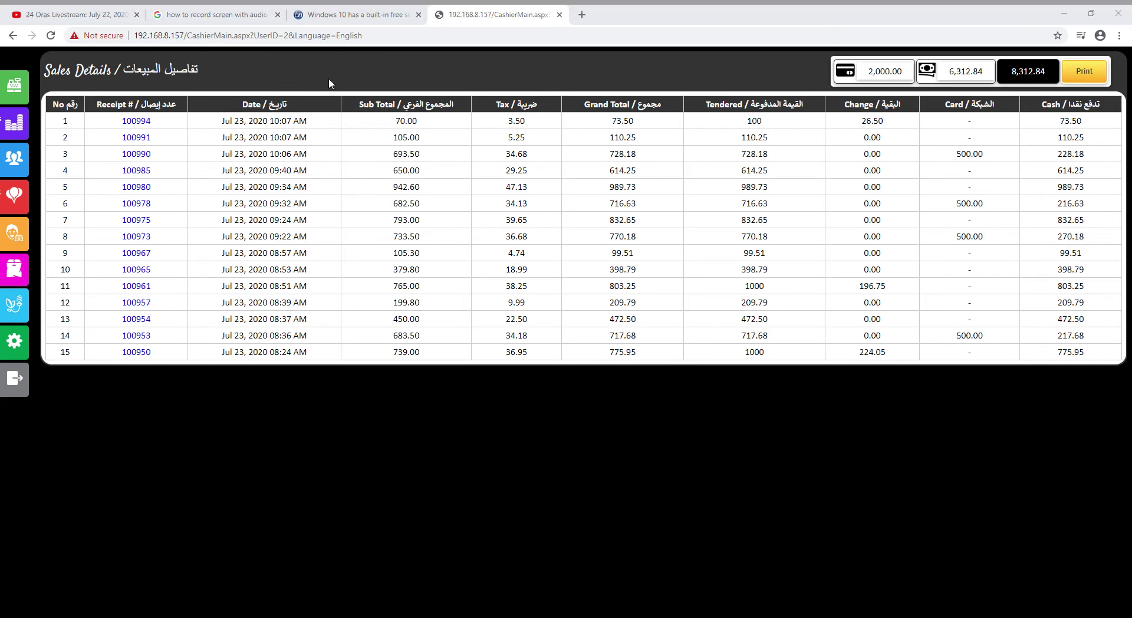
pyautogui.click(343, 20)
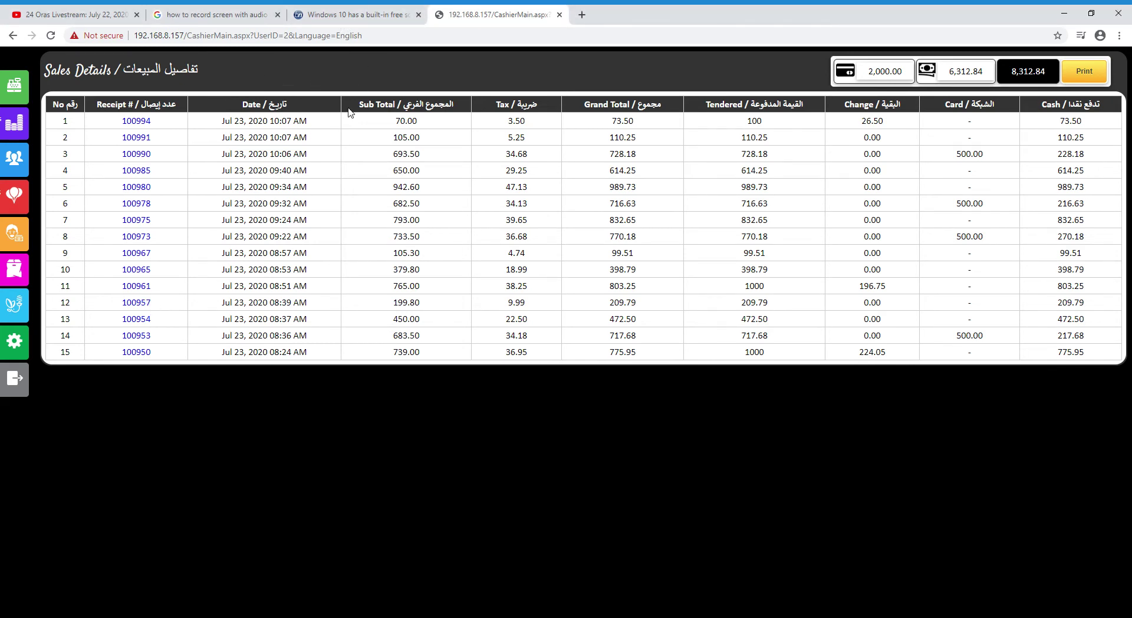
pyautogui.click(147, 206)
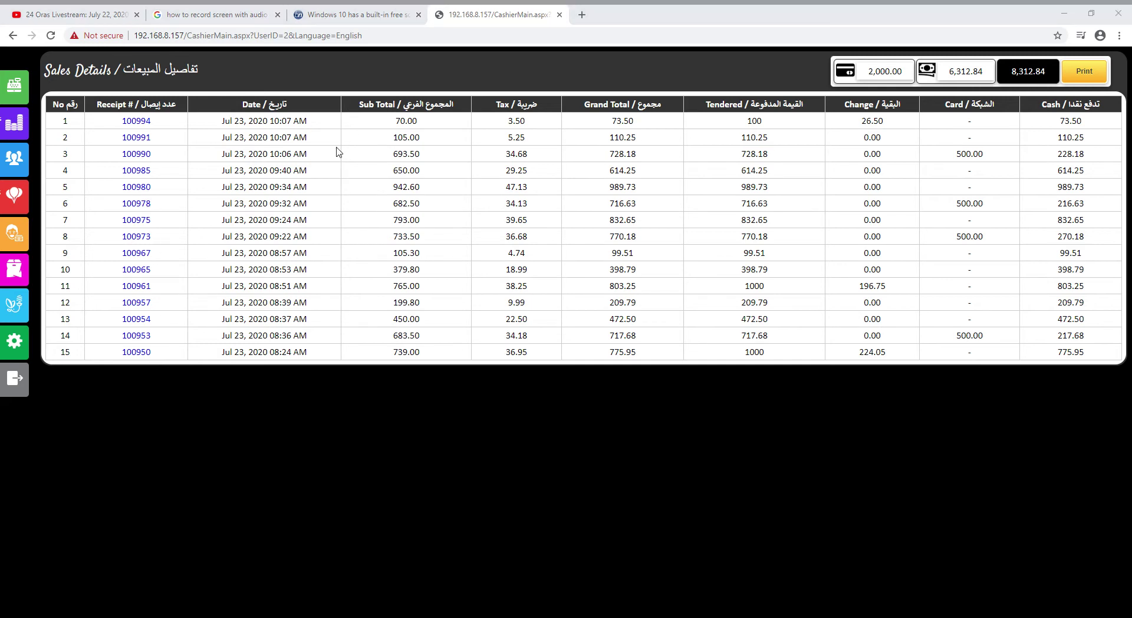
pyautogui.click(345, 14)
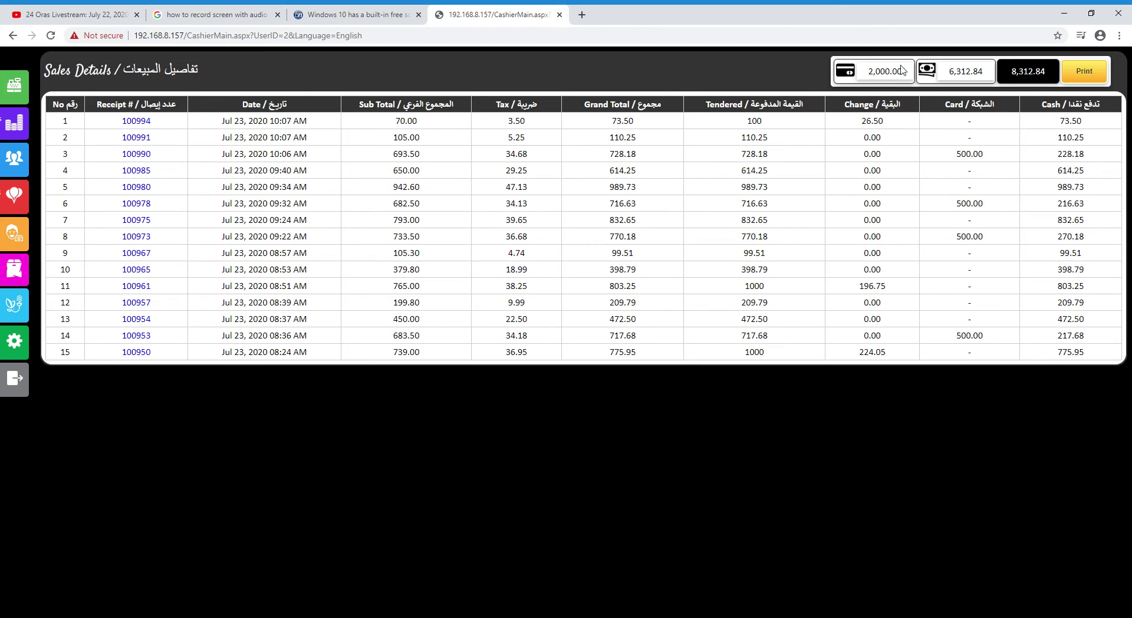
# Print the Sales Details report, then return to the Point of Sale ordering page
pyautogui.moveTo(904, 71); pyautogui.dragTo(869, 71)
pyautogui.click(946, 186)
pyautogui.click(1088, 68)
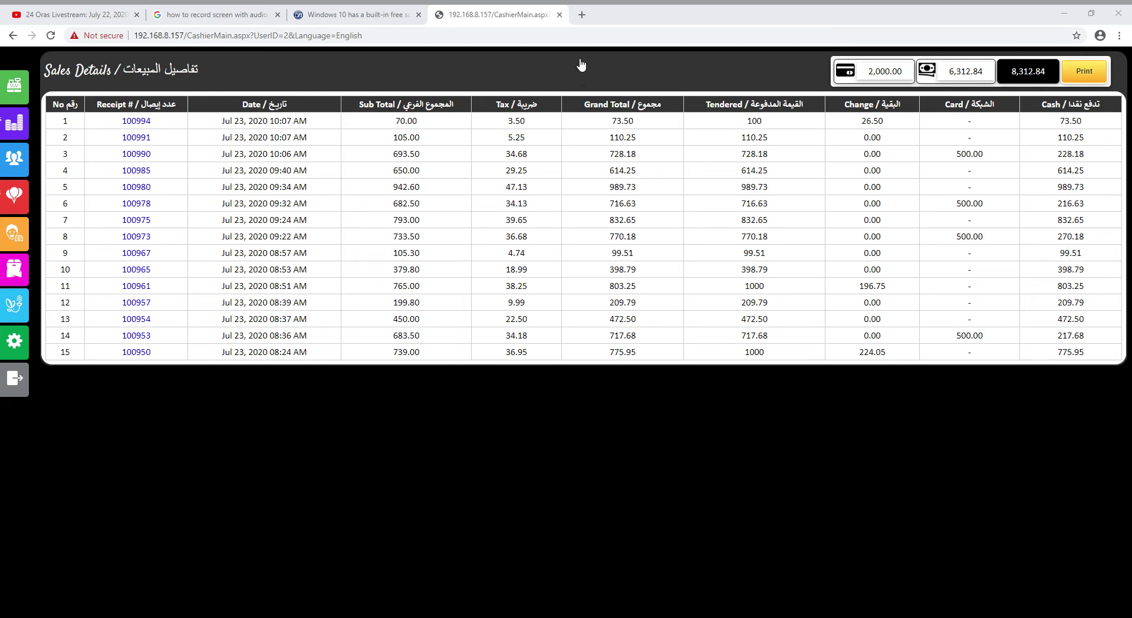
pyautogui.click(595, 18)
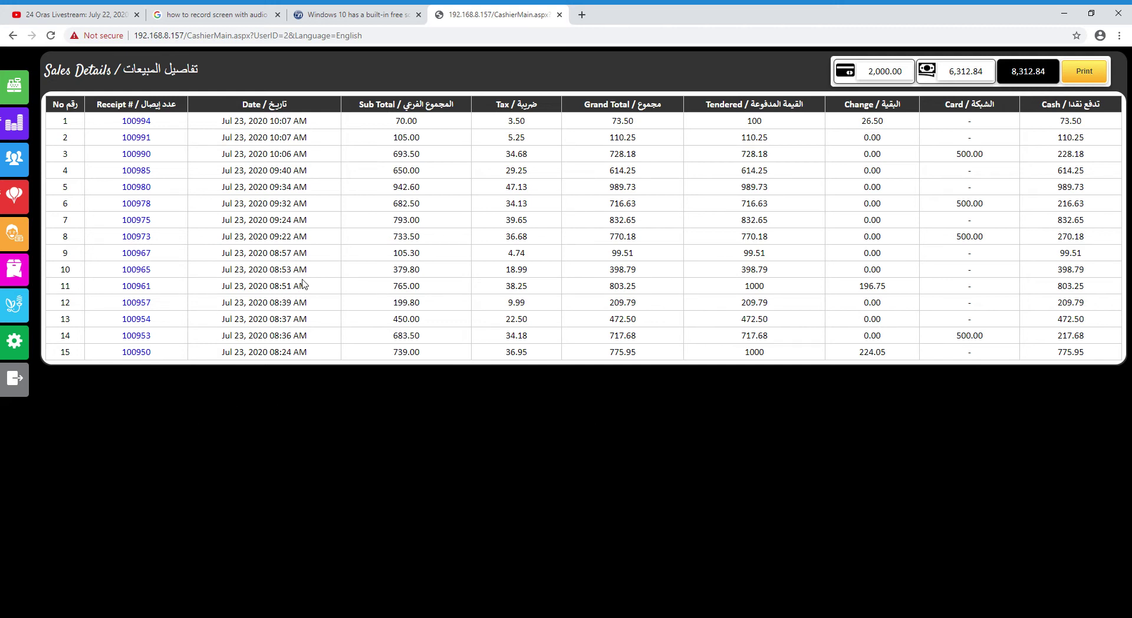
pyautogui.click(13, 88)
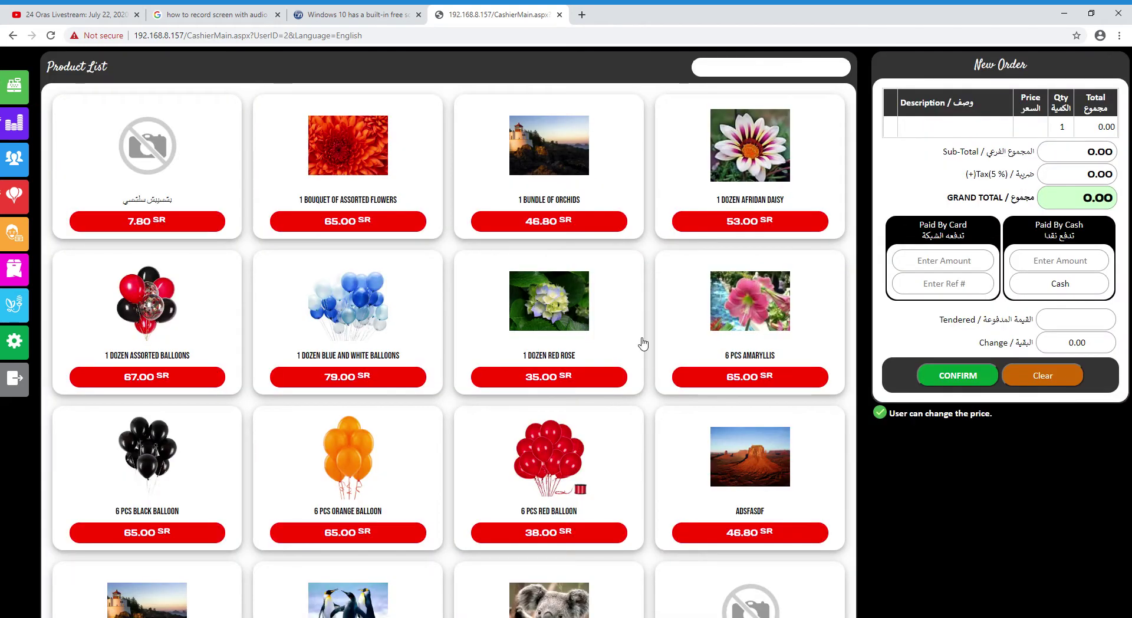
# Add Amaryllis, Red Rose, Red Balloon, adsfasdf and Afridan Daisy, dismissing invalid-code messages
pyautogui.click(664, 342)
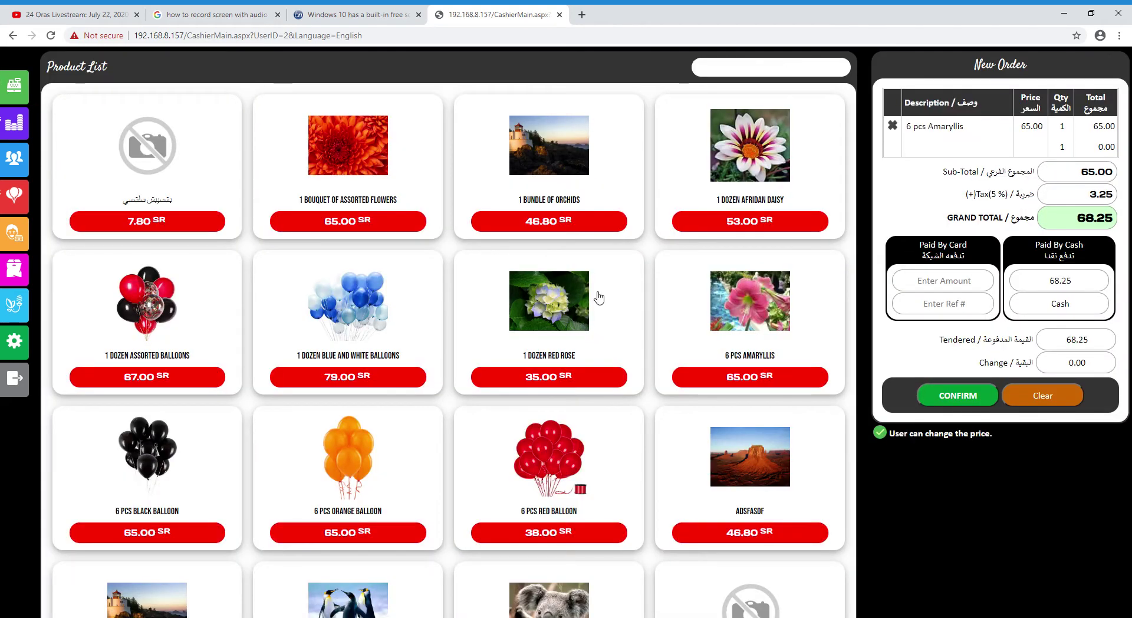
pyautogui.click(598, 296)
pyautogui.click(607, 434)
pyautogui.click(676, 432)
pyautogui.click(730, 283)
pyautogui.click(737, 204)
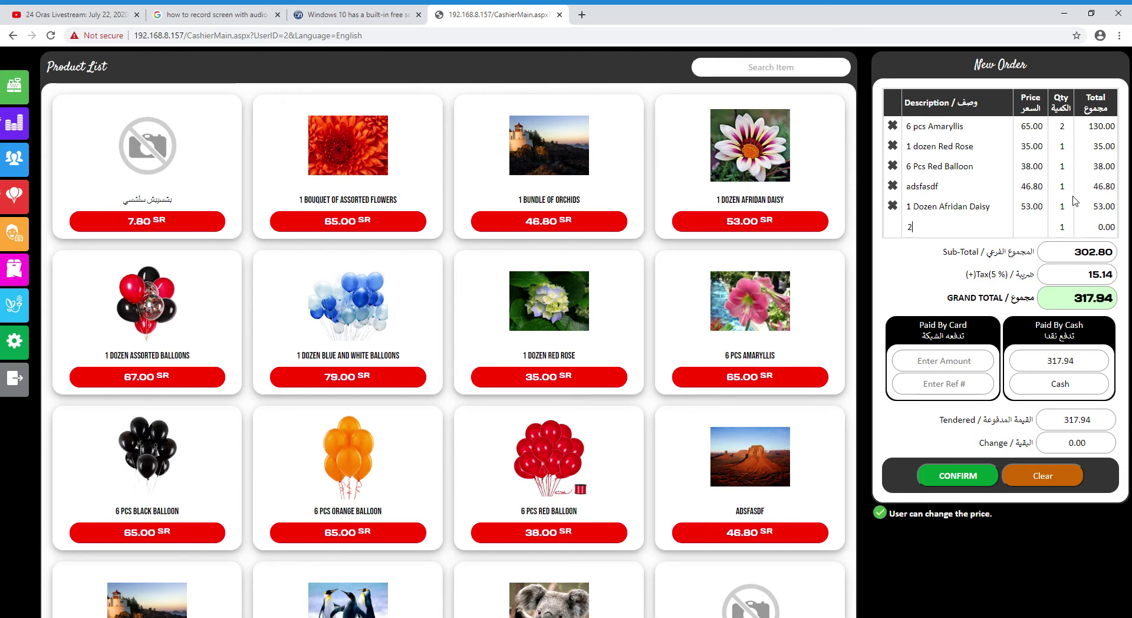
pyautogui.write('2')
pyautogui.press('Return')
pyautogui.click(711, 309)
pyautogui.press('Return')
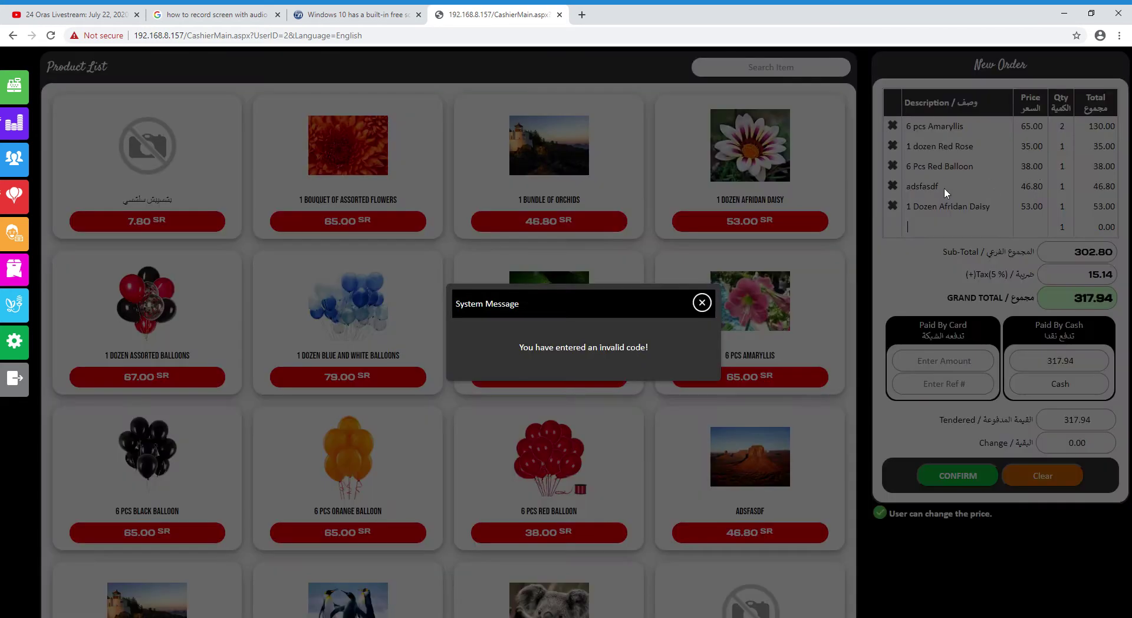
pyautogui.click(705, 294)
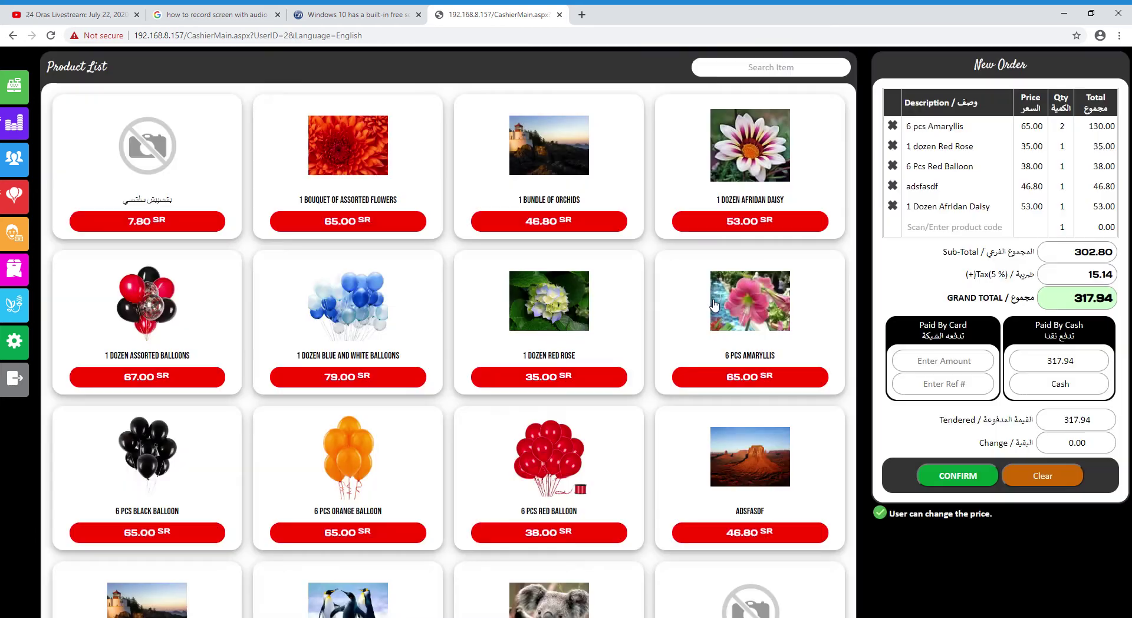
# Remove the adsfasdf and 6 Pcs Red Balloon rows and set Red Rose quantity to 3
pyautogui.click(893, 187)
pyautogui.click(892, 166)
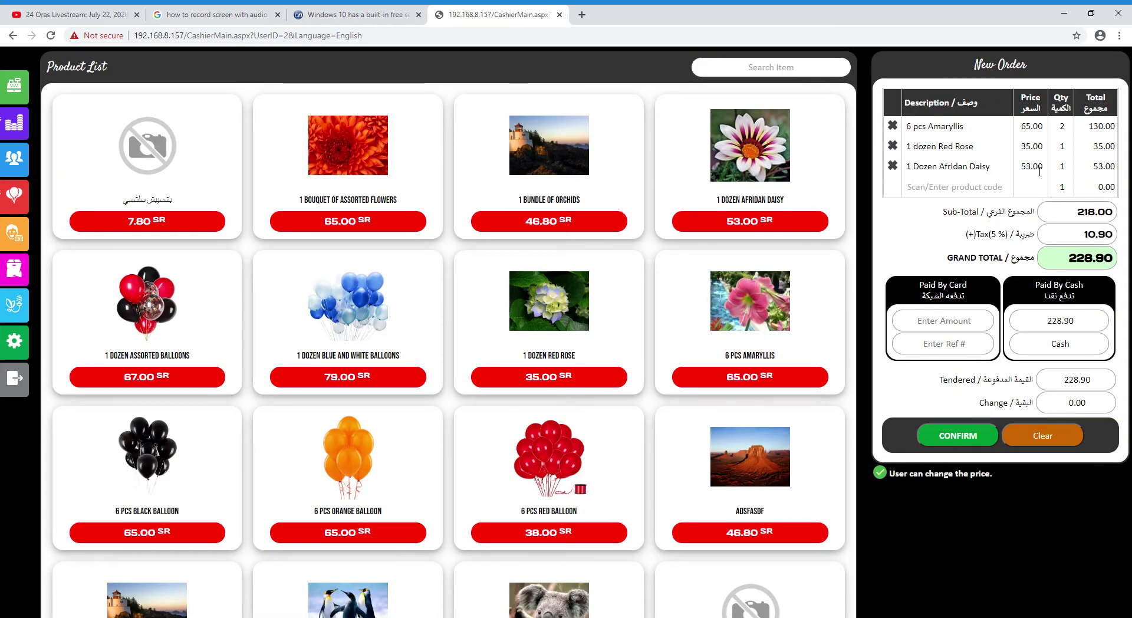
pyautogui.doubleClick(1061, 147)
pyautogui.write('3')
pyautogui.press('Return')
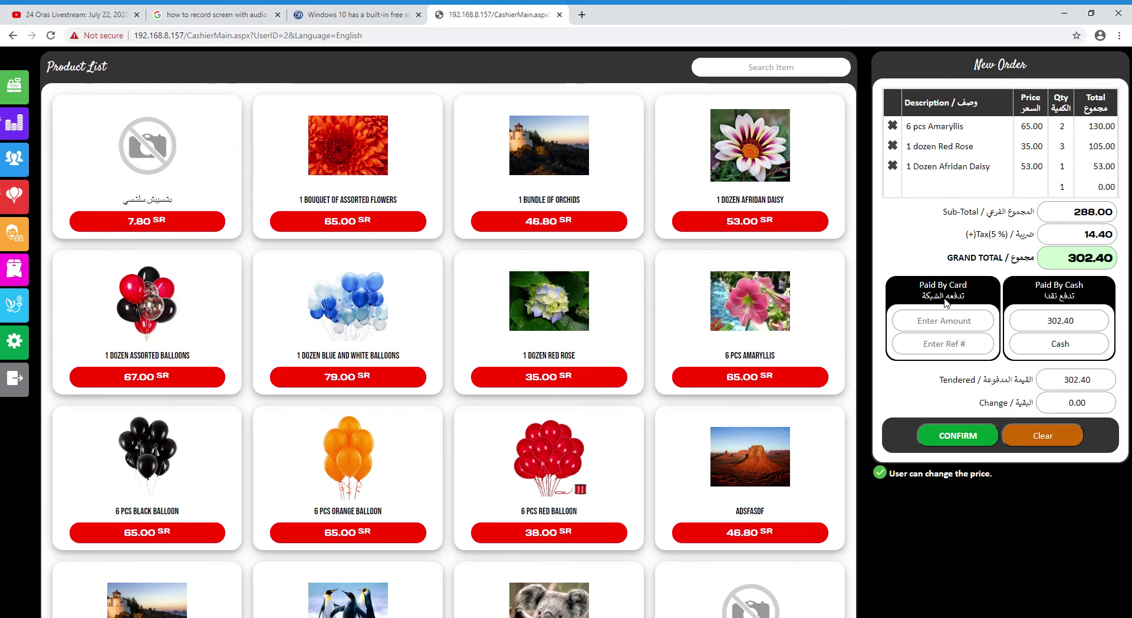
# Bring Amaryllis to 7 and confirm the 643.65 cash sale
pyautogui.click(787, 316)
pyautogui.click(787, 316)
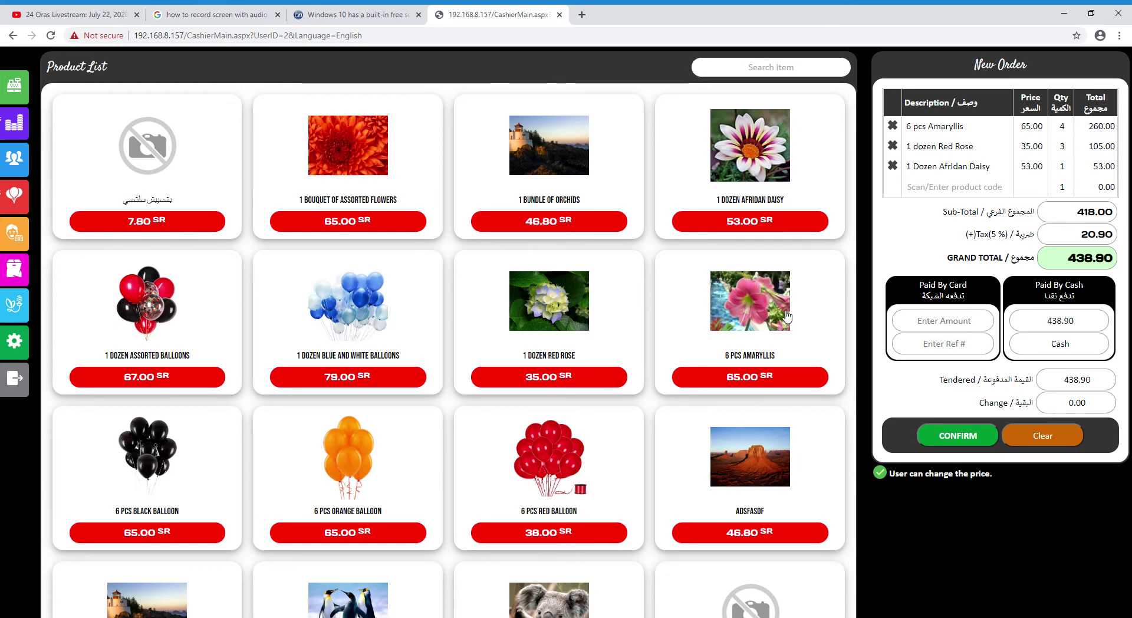
pyautogui.click(787, 316)
pyautogui.click(787, 317)
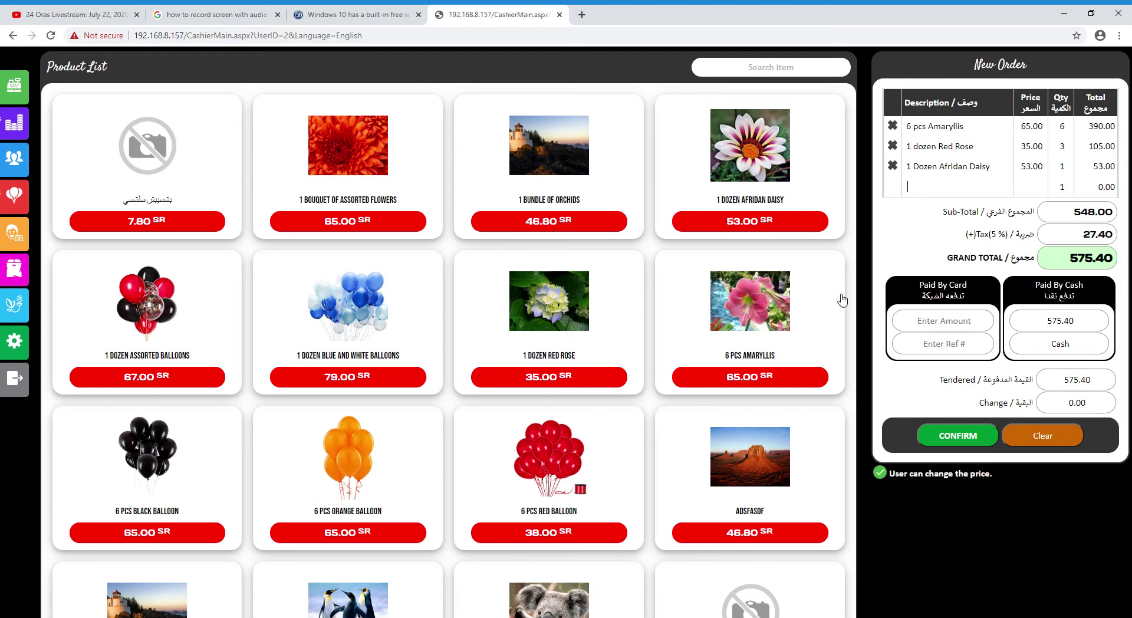
pyautogui.click(774, 318)
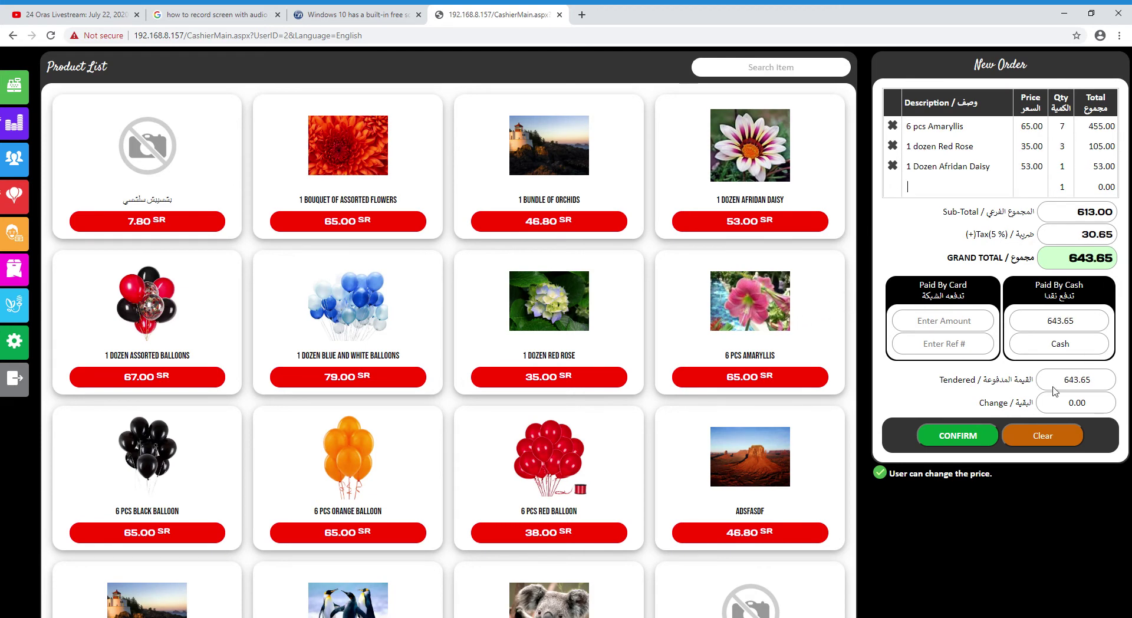
pyautogui.click(965, 439)
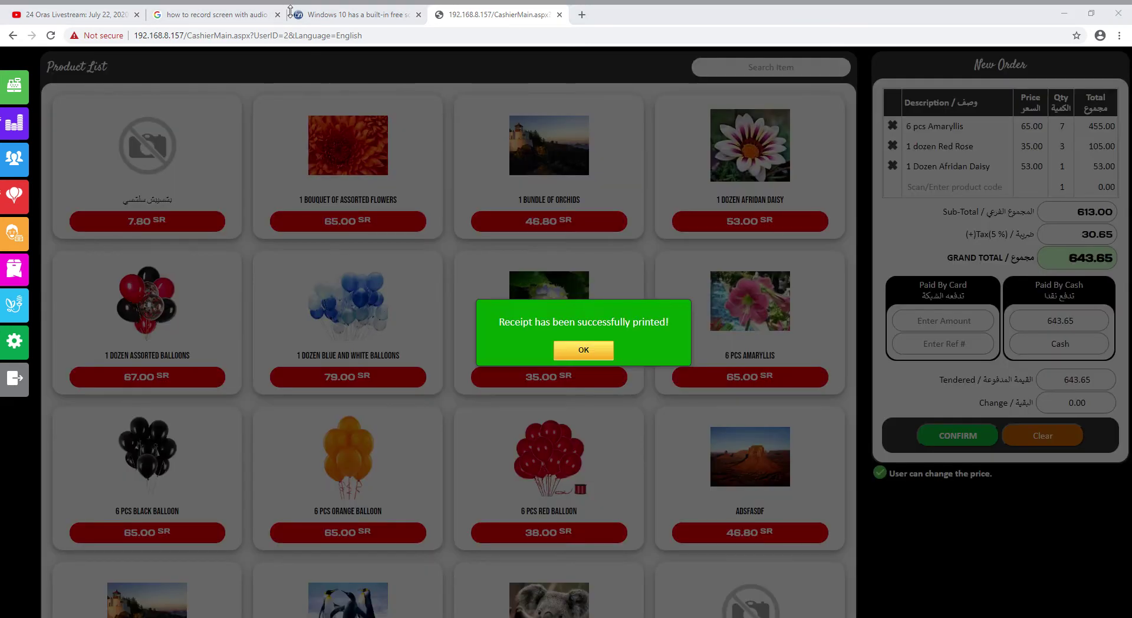
pyautogui.click(585, 350)
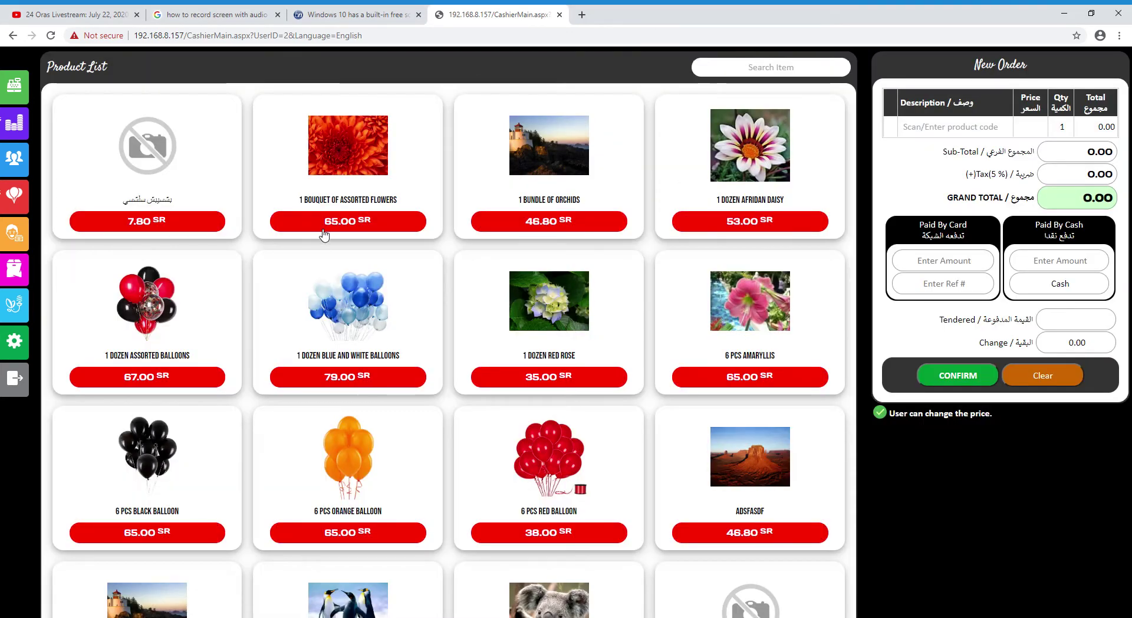
# Confirm the 643.65 sale in Sales Details, then try Employees, which requires the administrator password
pyautogui.click(14, 123)
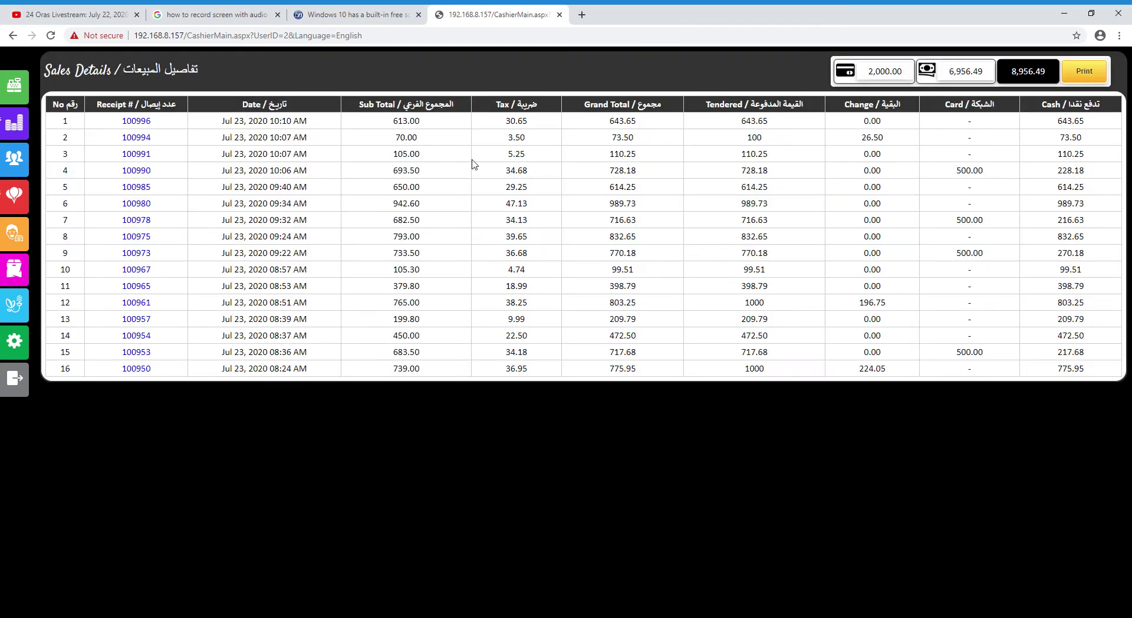
pyautogui.click(18, 161)
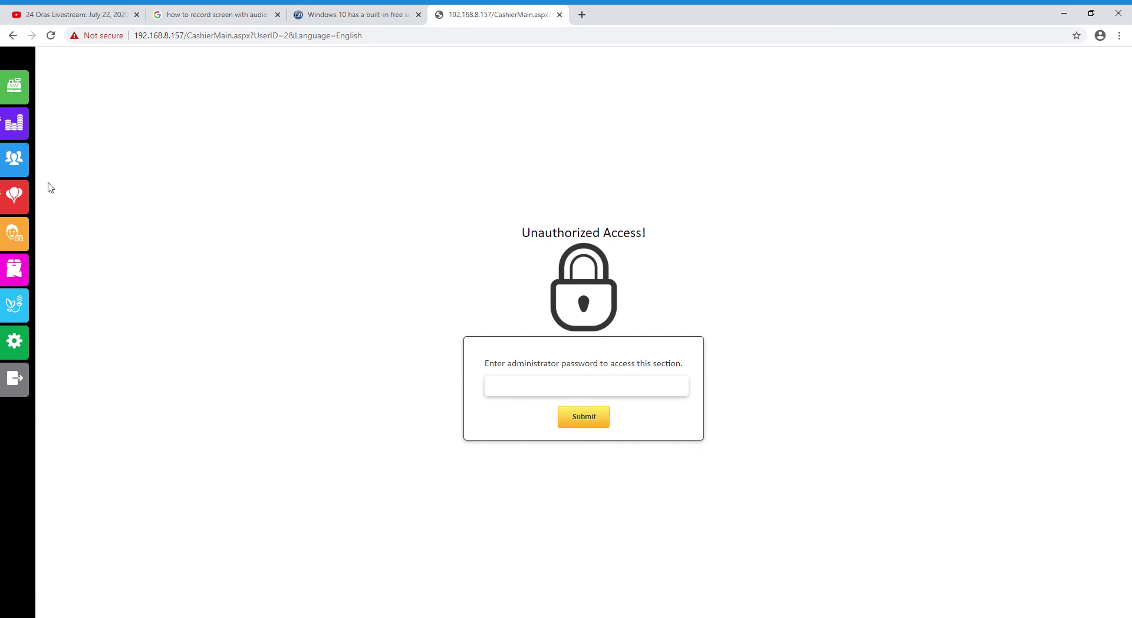
# Start a new reservation in Reservations with expected date July 30, 2020
pyautogui.click(15, 201)
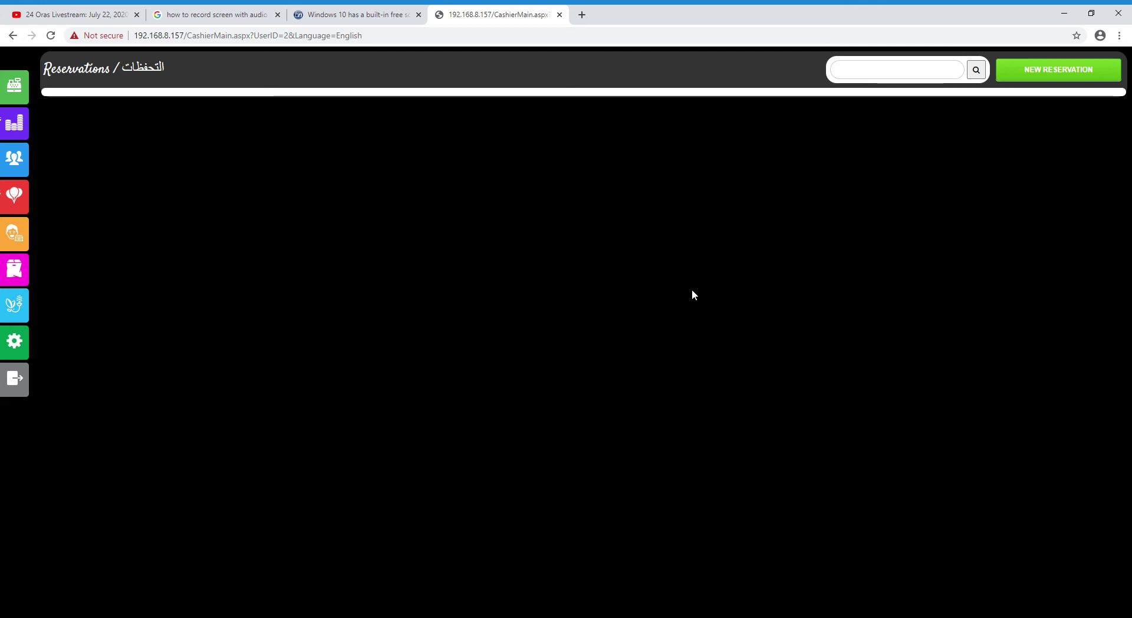
pyautogui.click(1083, 617)
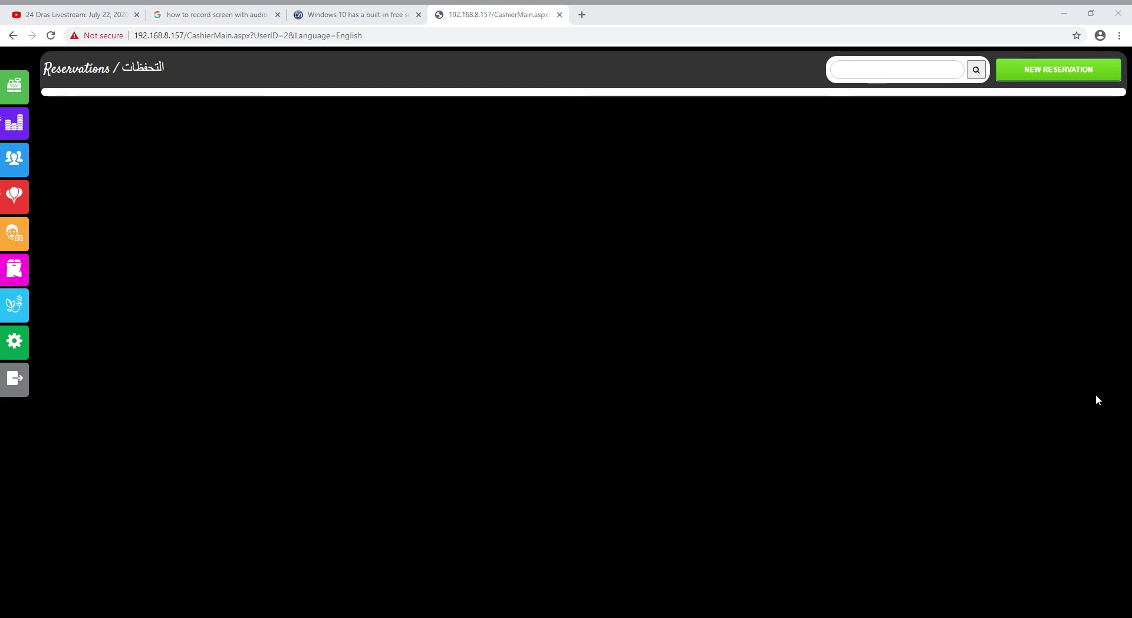
pyautogui.click(816, 399)
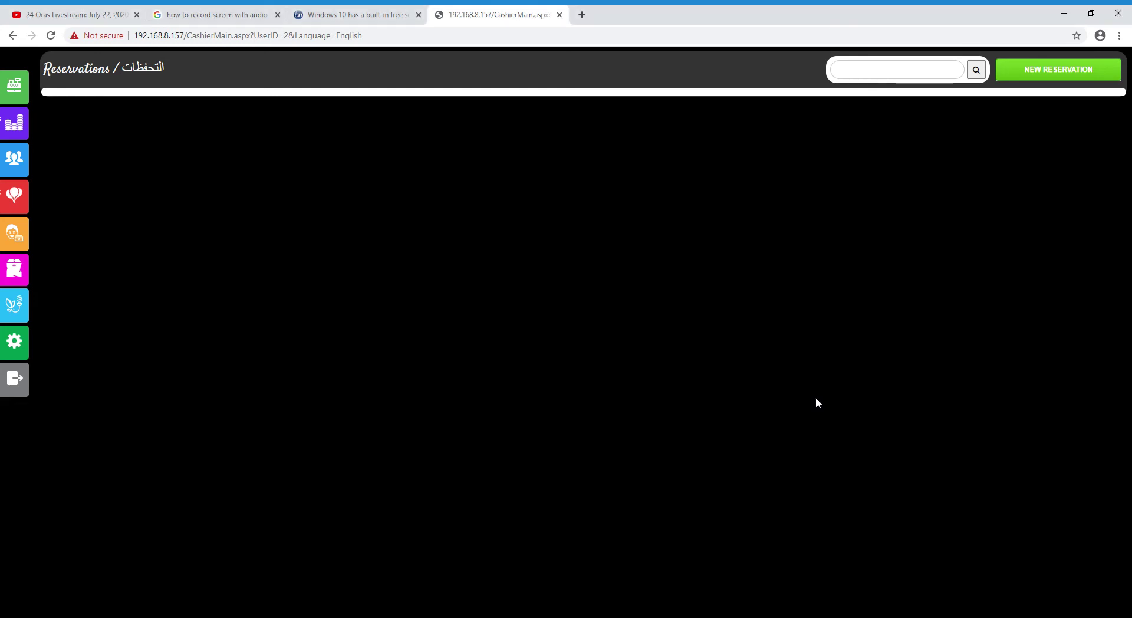
pyautogui.click(1055, 76)
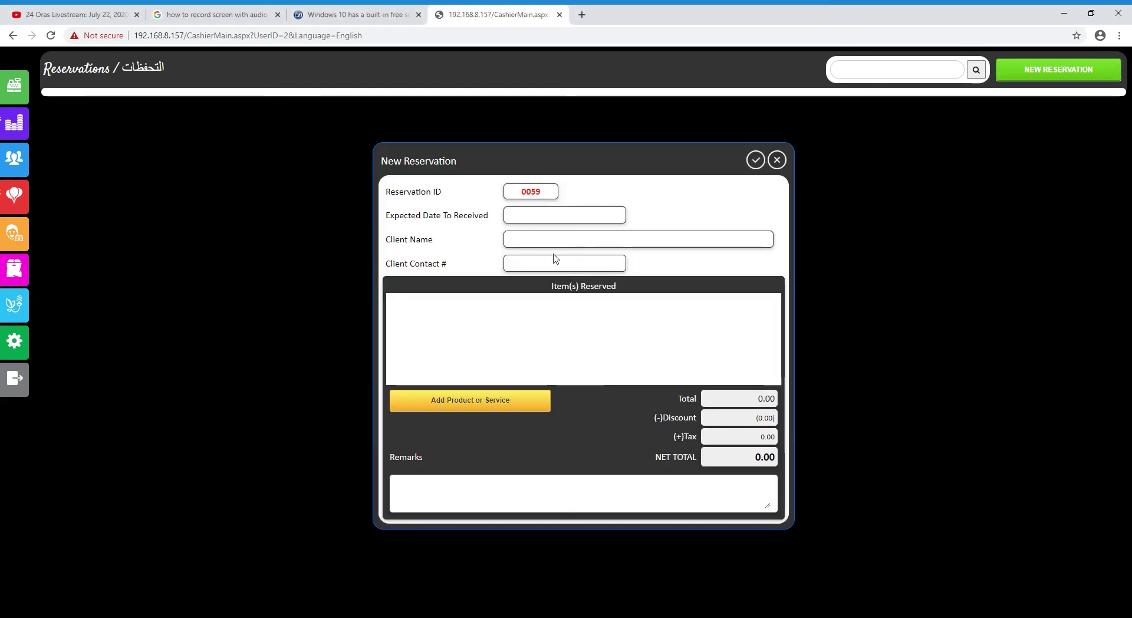
pyautogui.click(544, 218)
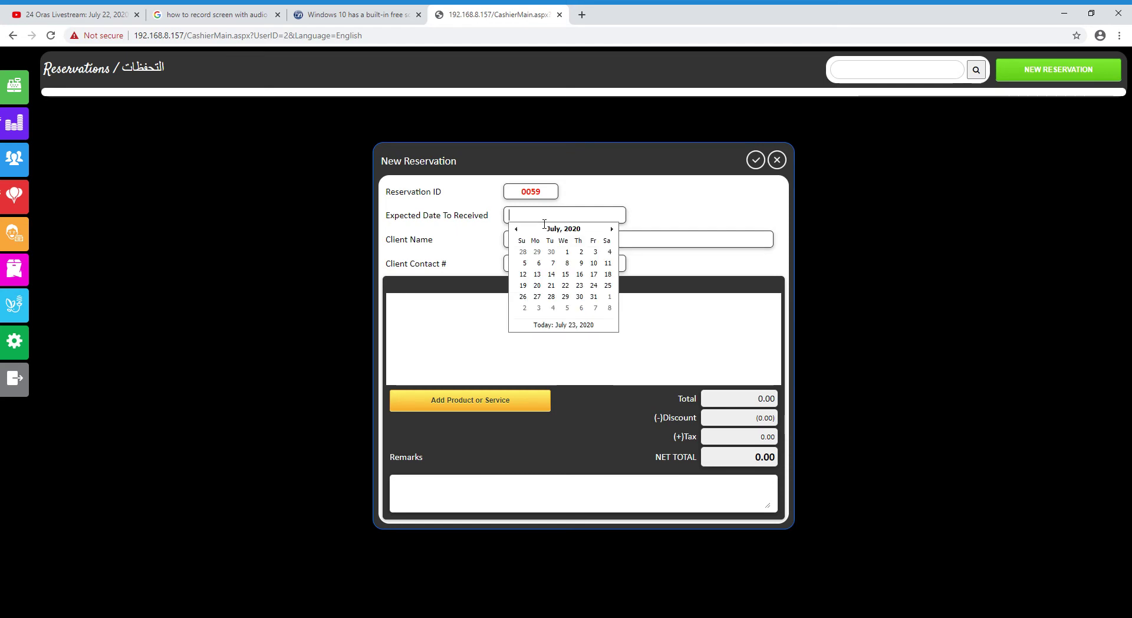
pyautogui.click(580, 296)
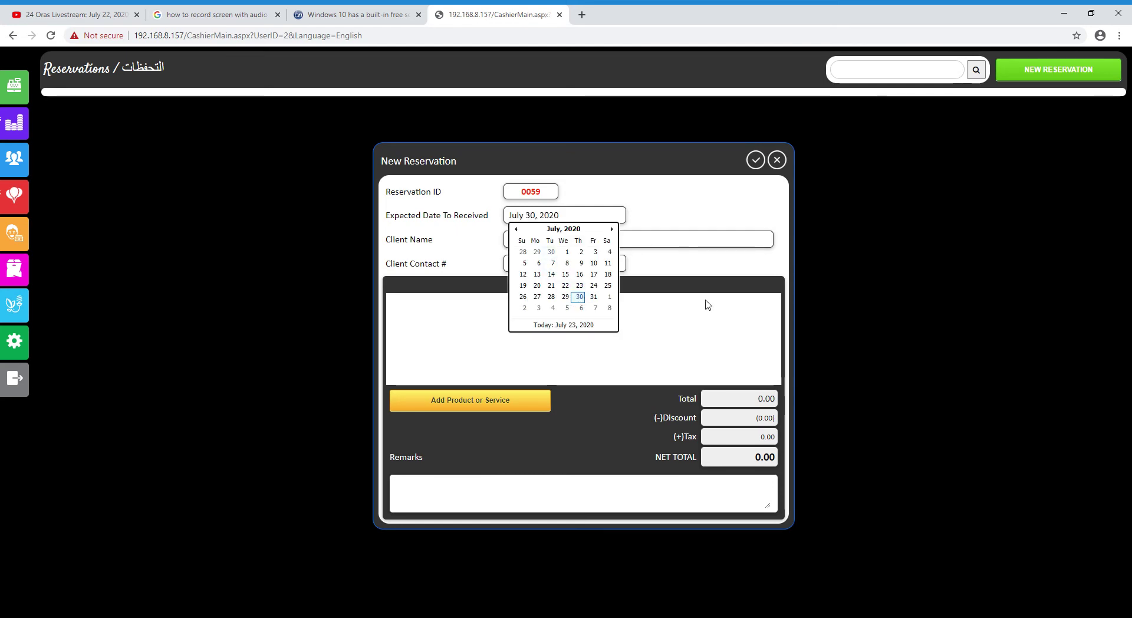
# Fill in the client's name and contact number on the reservation
pyautogui.click(693, 250)
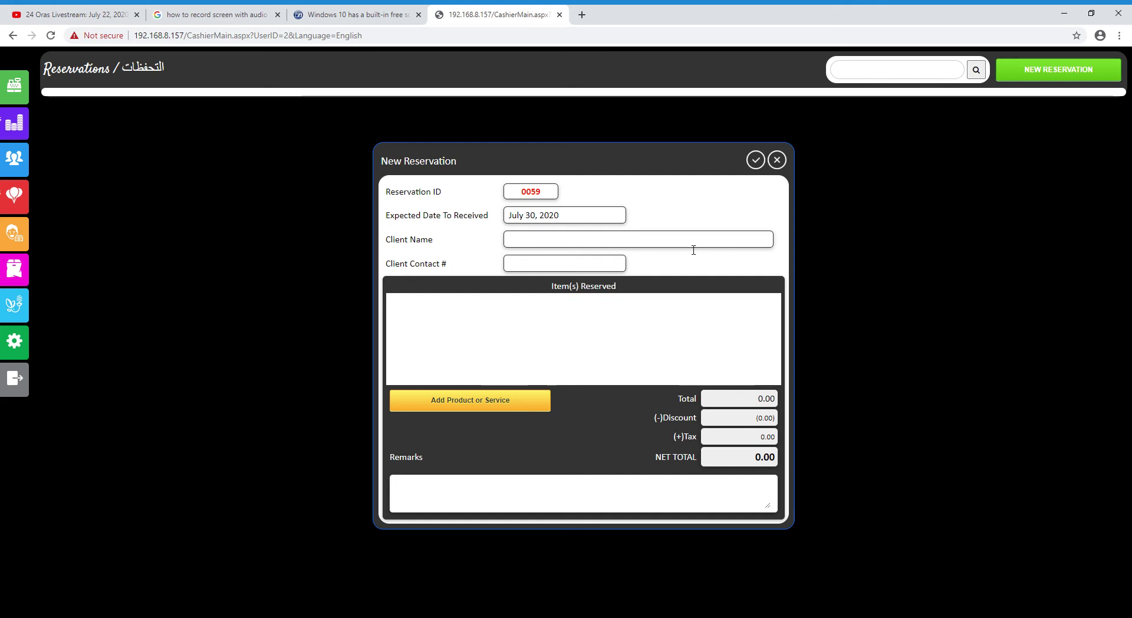
pyautogui.write('Mr Franco')
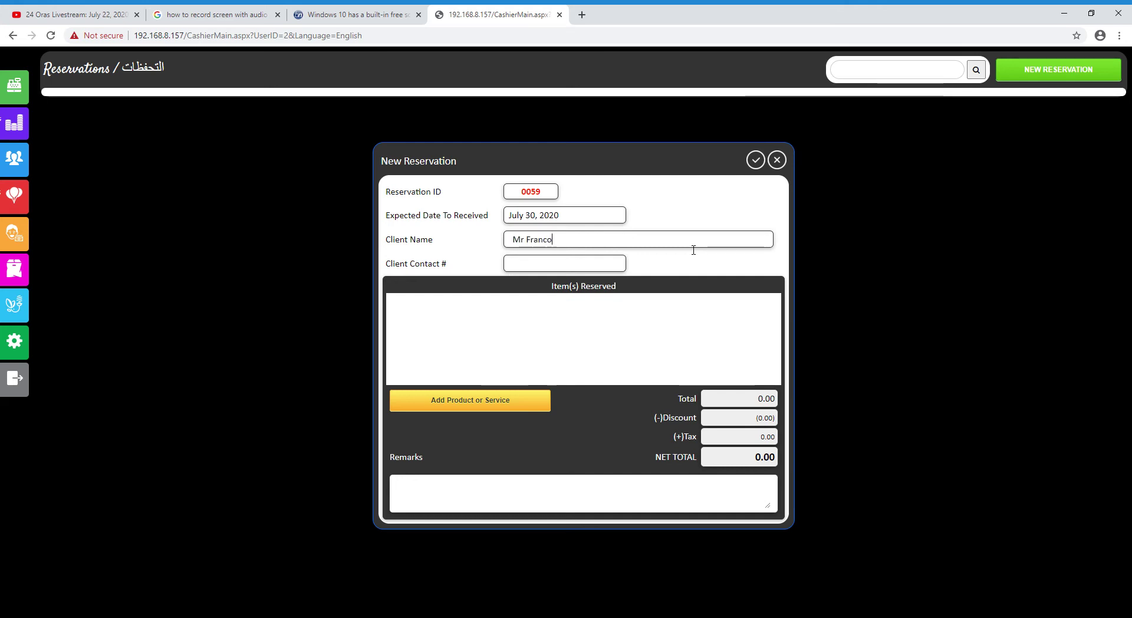
pyautogui.click(581, 264)
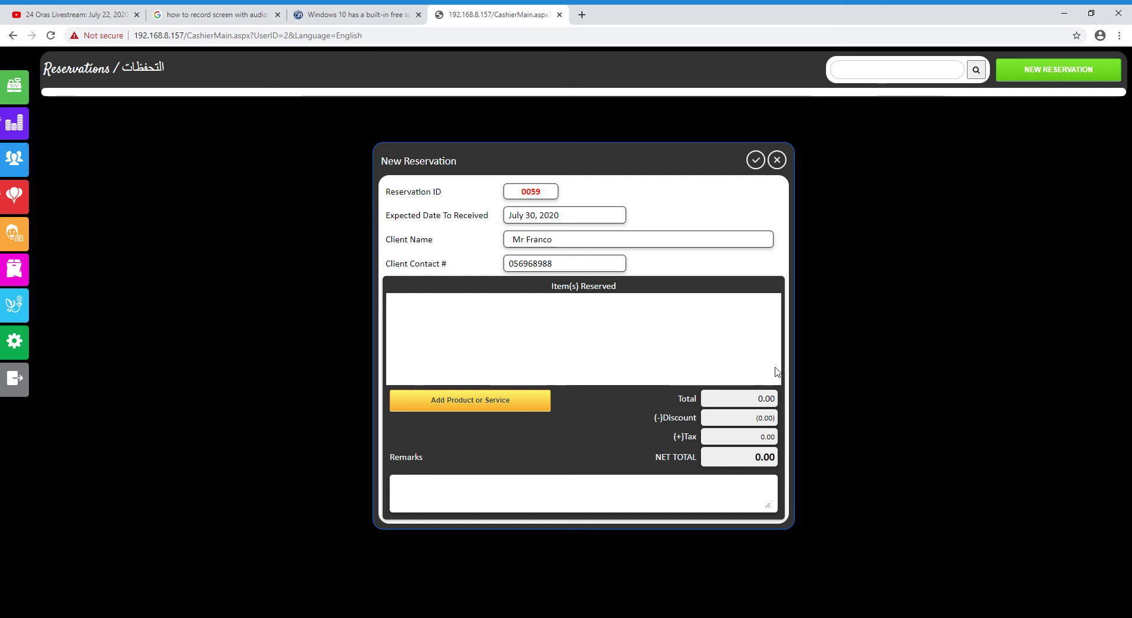
# Add one Bundle of Orchids and save reservation 0059
pyautogui.click(504, 406)
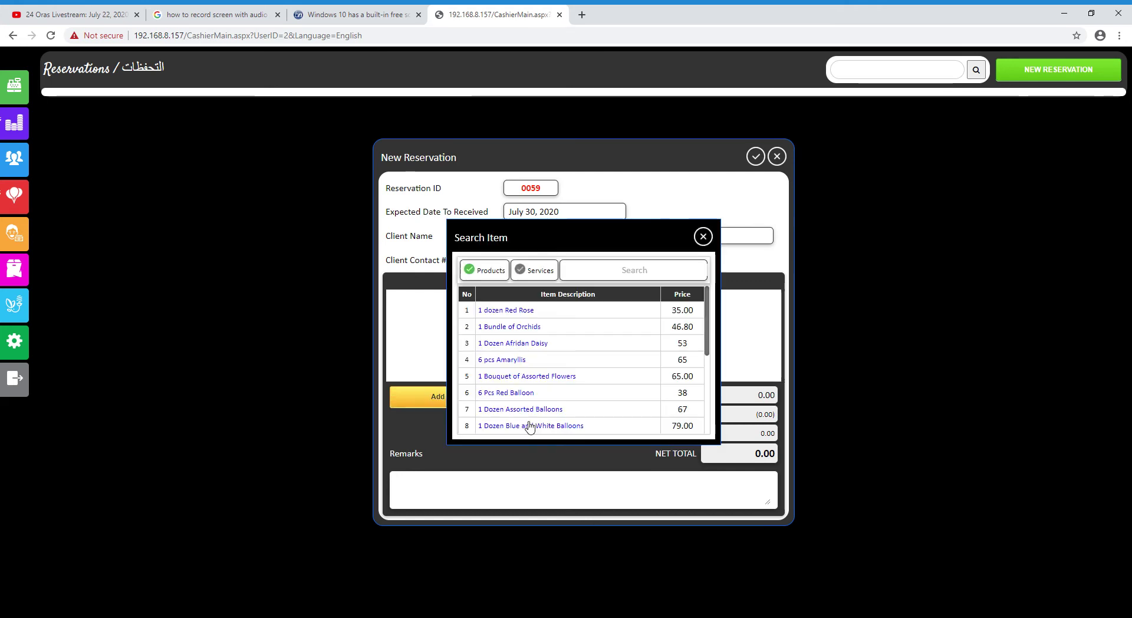
pyautogui.click(537, 329)
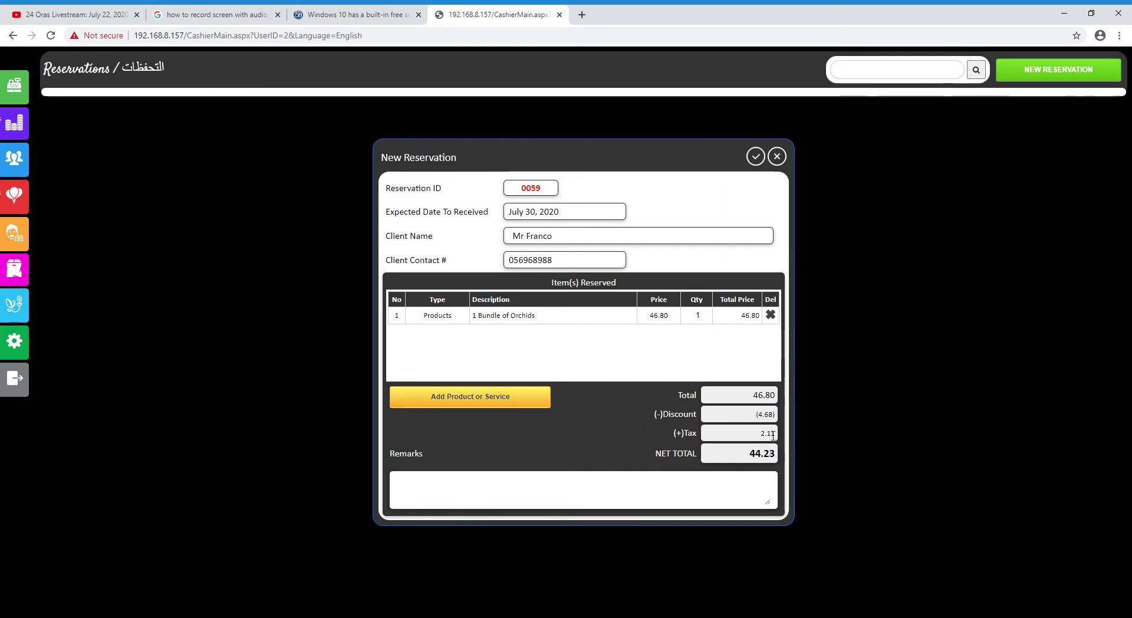
pyautogui.click(756, 157)
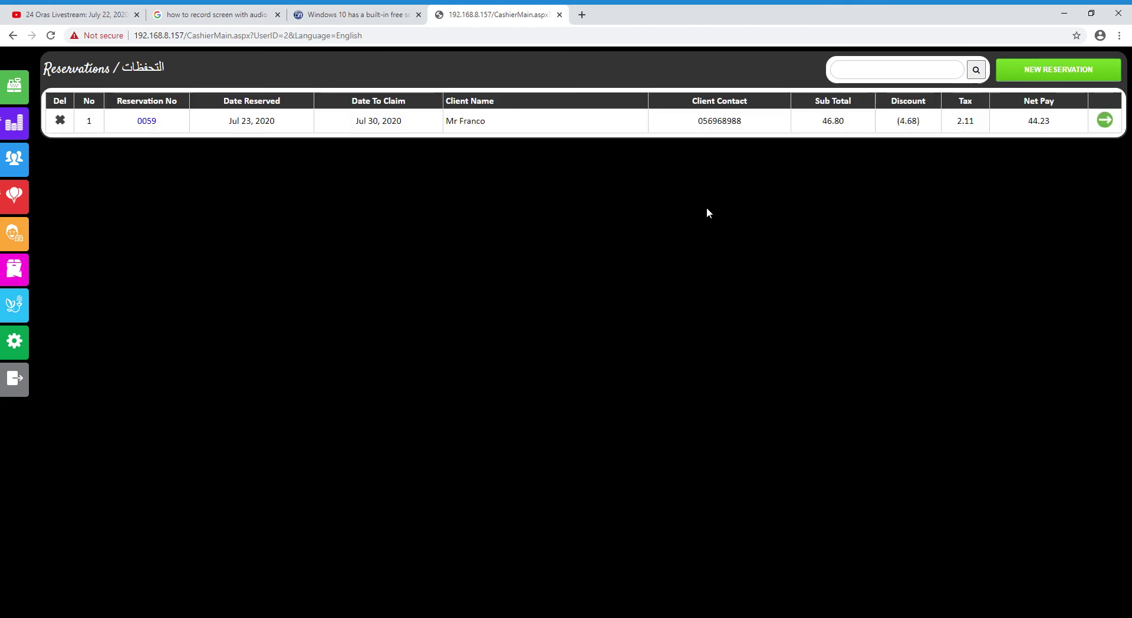
# Review reservation 0059's details, then process and confirm its 44.23 cash payment
pyautogui.click(151, 122)
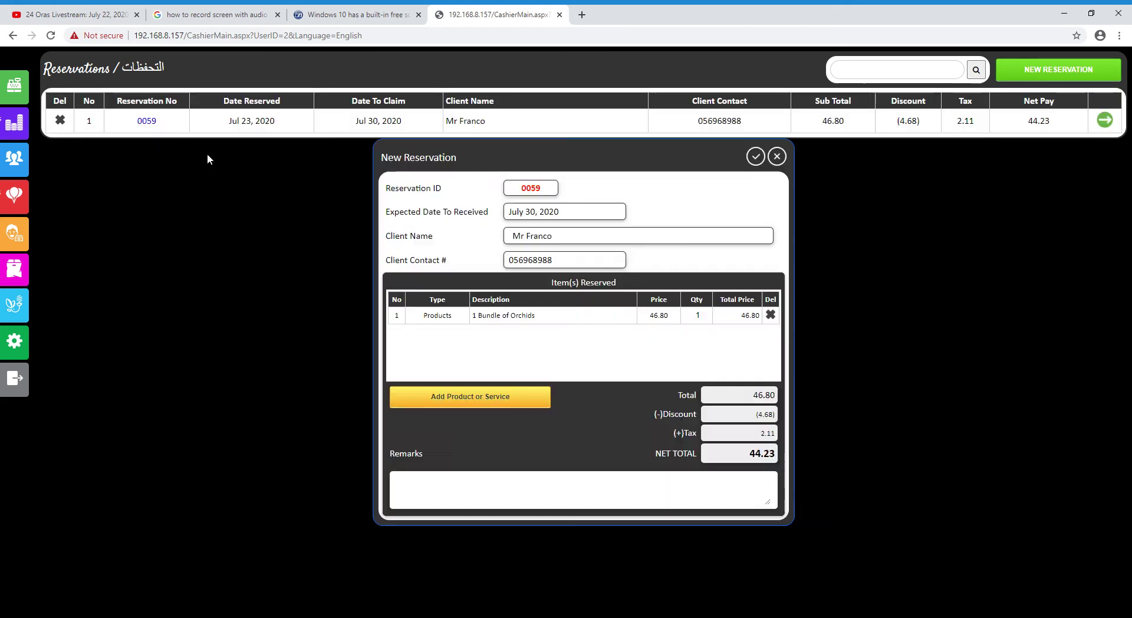
pyautogui.click(777, 157)
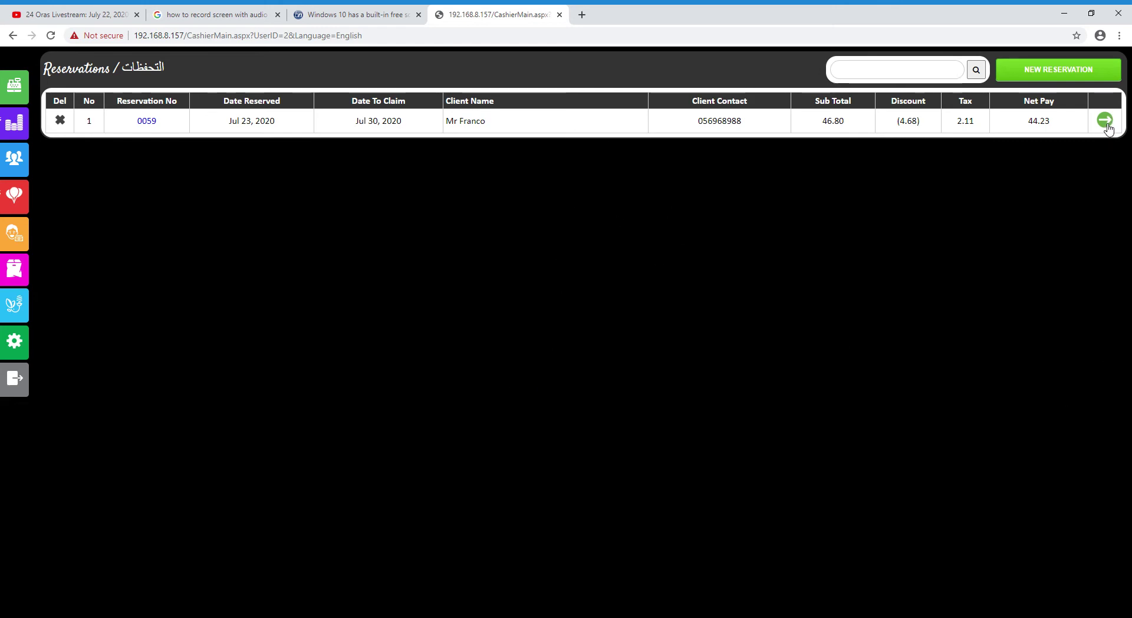
pyautogui.click(1105, 120)
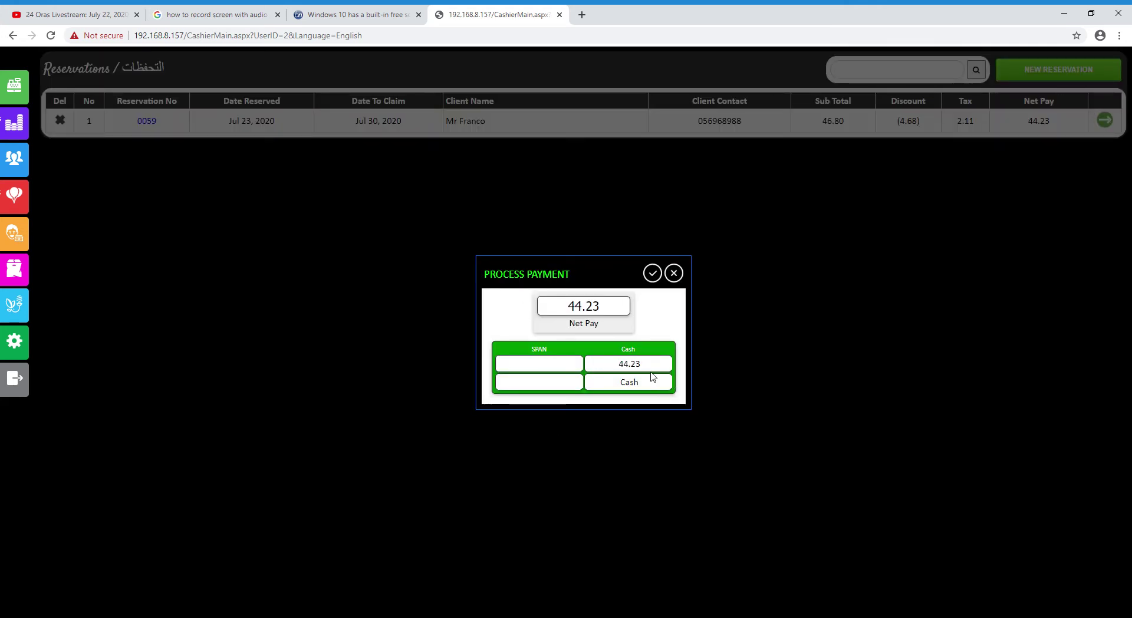
pyautogui.moveTo(648, 366); pyautogui.dragTo(623, 365)
pyautogui.click(551, 372)
pyautogui.click(652, 272)
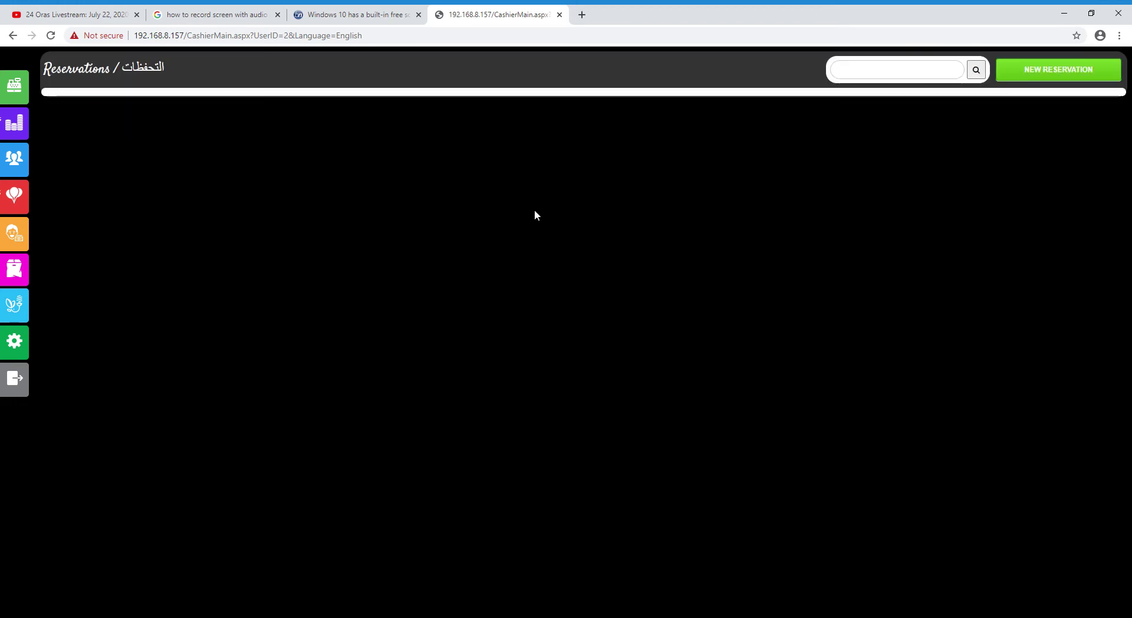
# Review the 17 receipts in Sales Details totalling 9,000.72, then return to Reservations
pyautogui.click(16, 127)
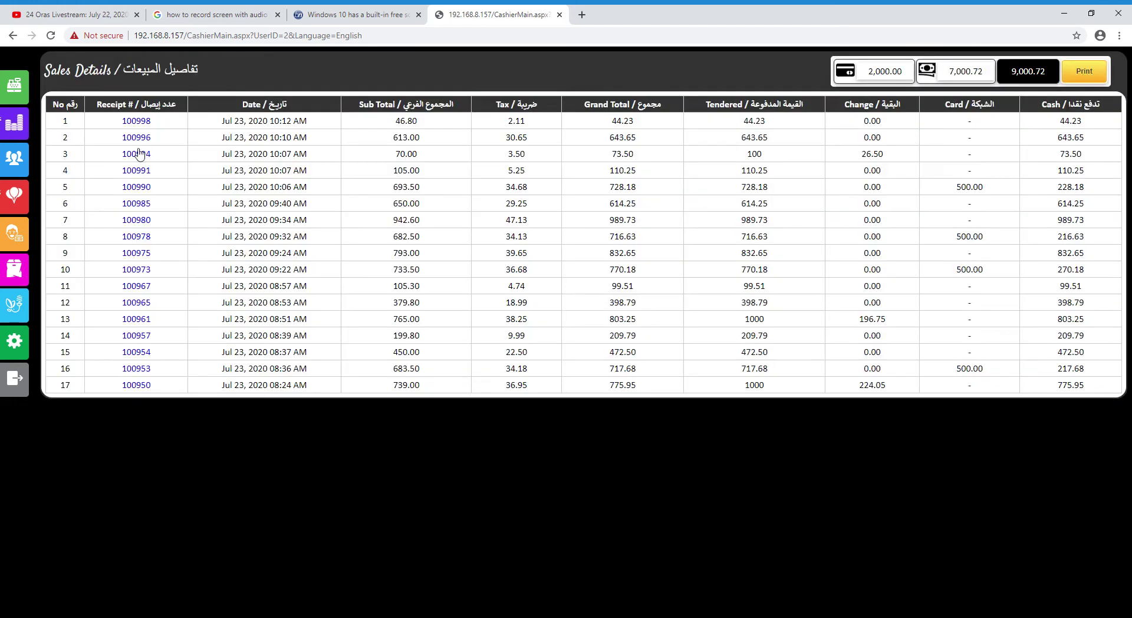
pyautogui.moveTo(768, 124); pyautogui.dragTo(628, 111)
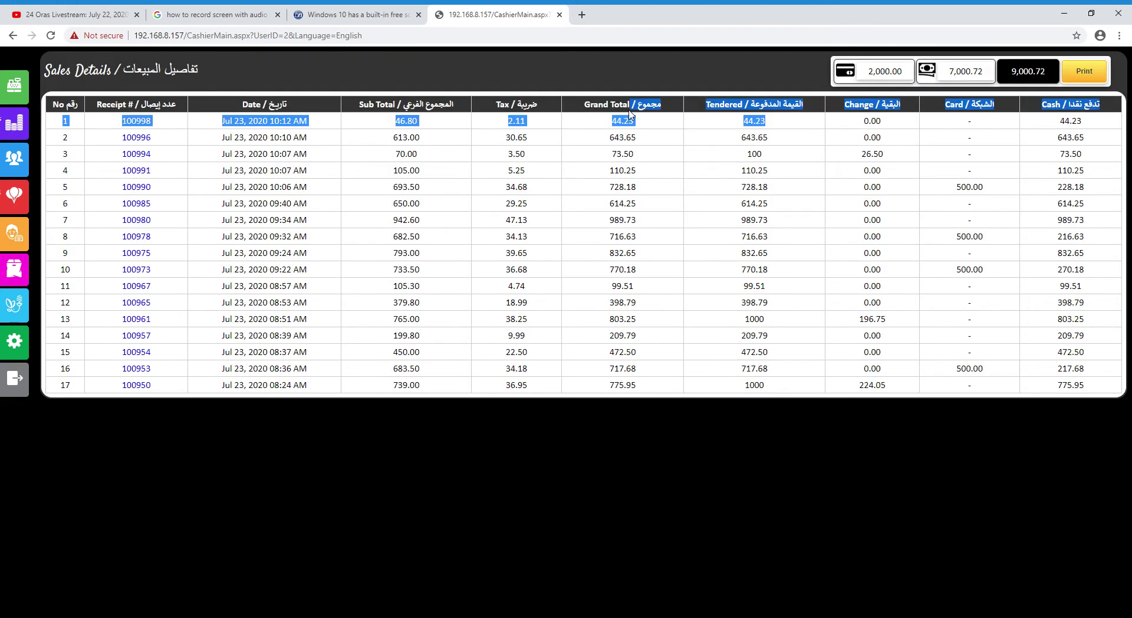
pyautogui.click(606, 112)
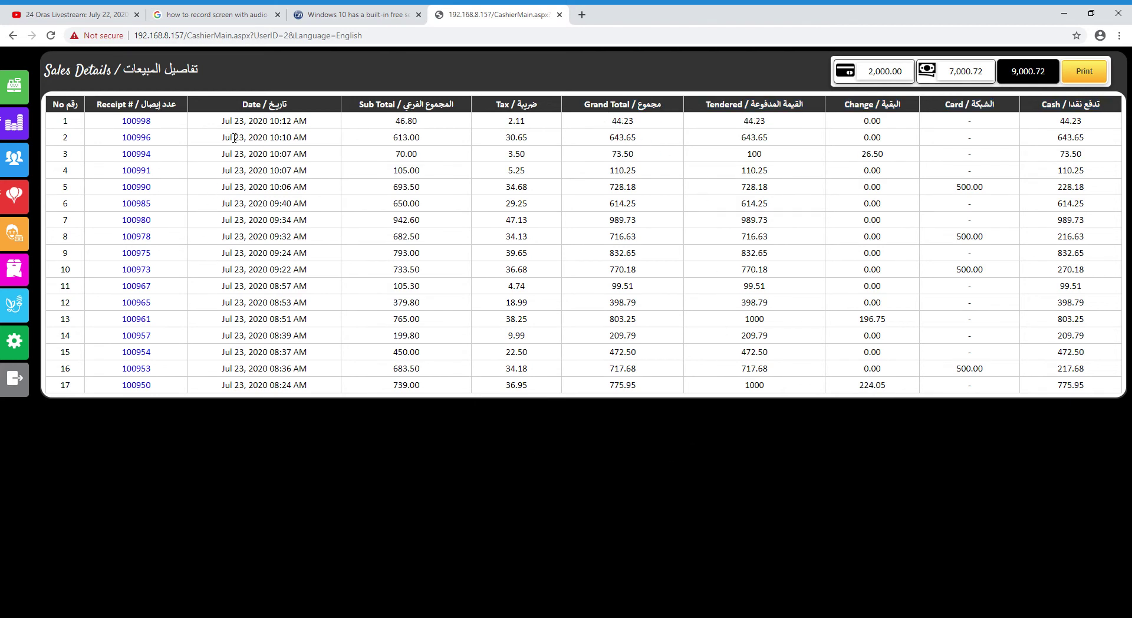
pyautogui.moveTo(223, 123); pyautogui.dragTo(263, 122)
pyautogui.click(301, 129)
pyautogui.click(14, 196)
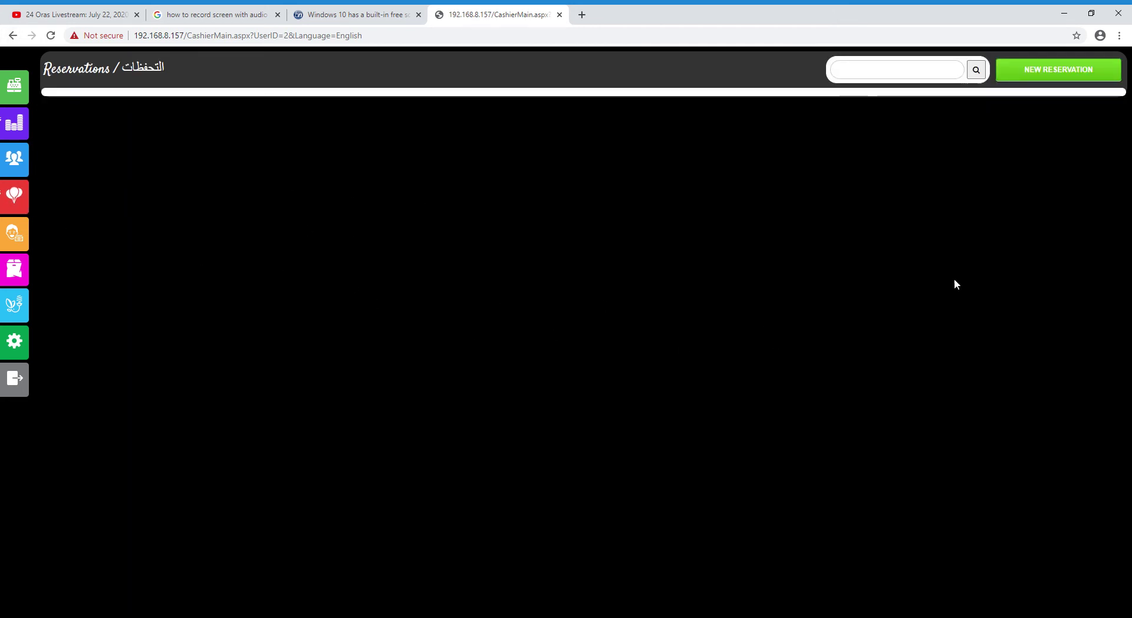
# Start and cancel a new reservation, then view the single 65.00 Miscellaneous expense
pyautogui.click(1041, 75)
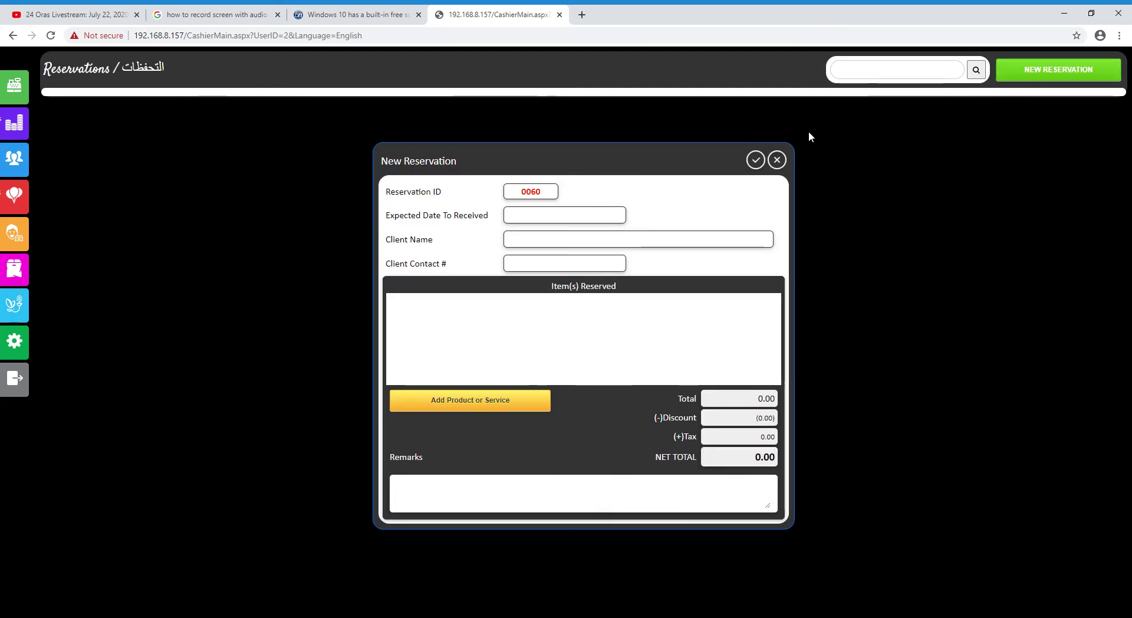
pyautogui.click(777, 159)
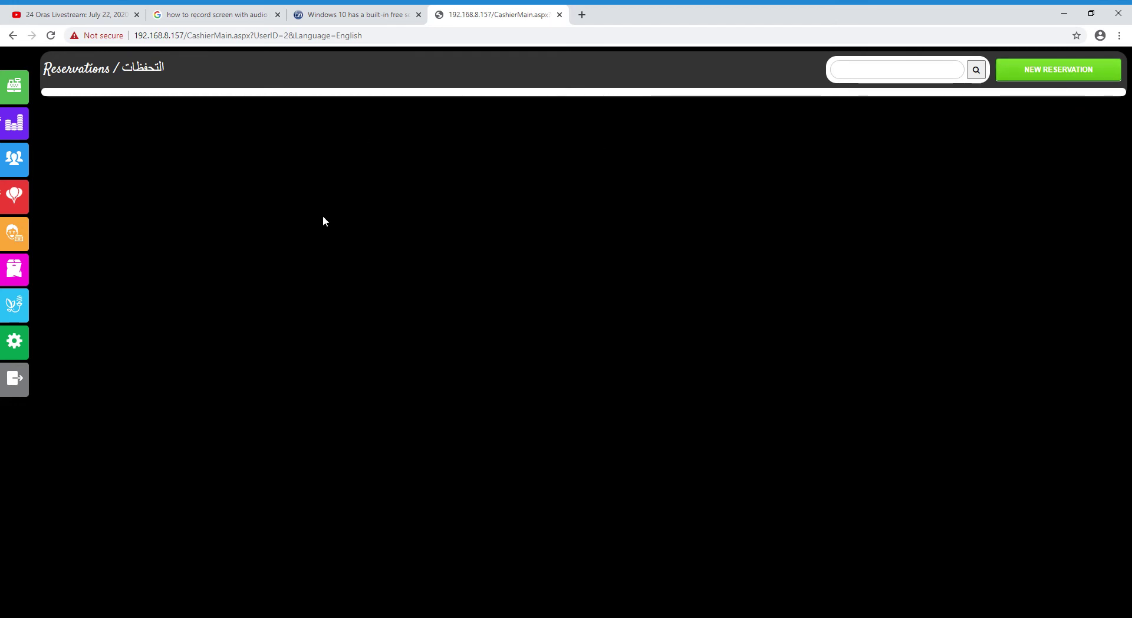
pyautogui.click(29, 237)
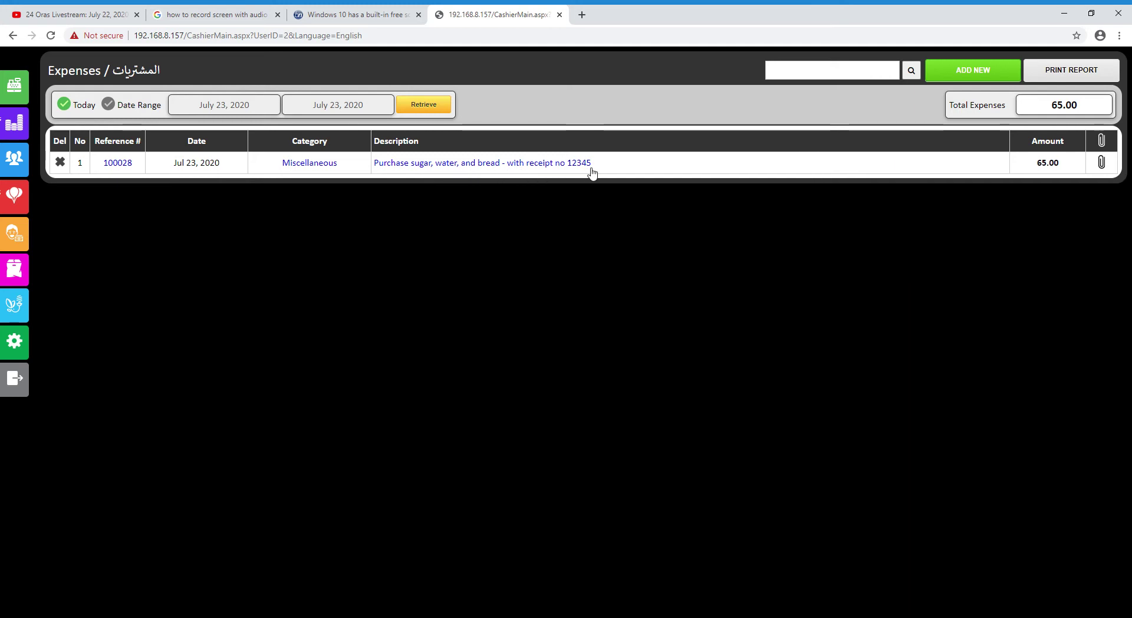
# Check the existing expense's attached receipt, then start new expense 100030 dated July 23, 2020
pyautogui.click(1102, 165)
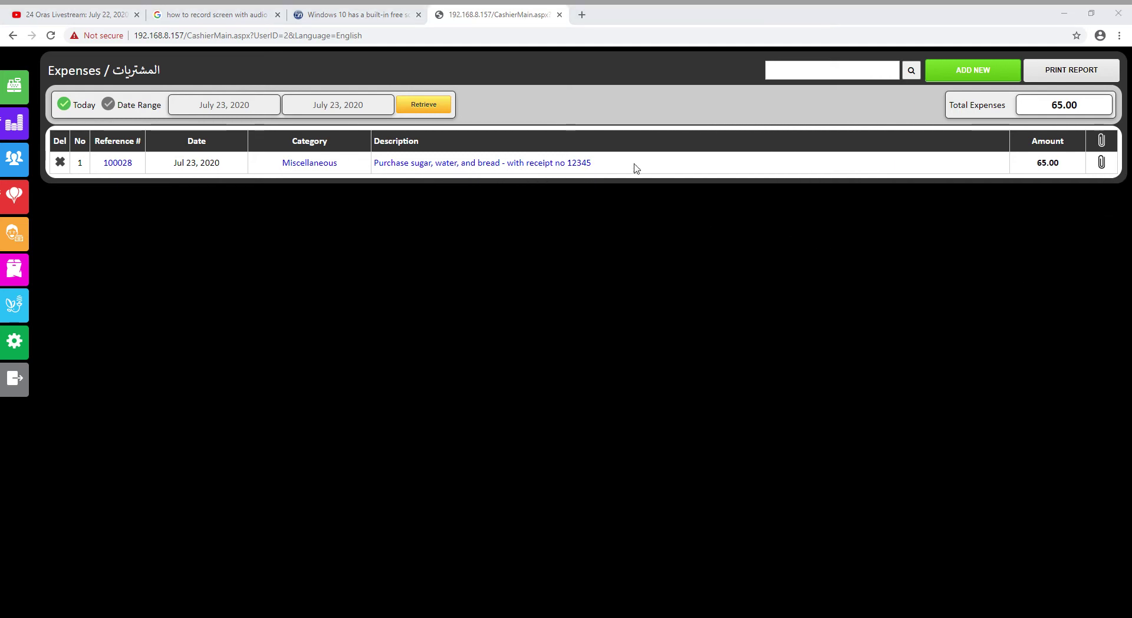
pyautogui.click(702, 25)
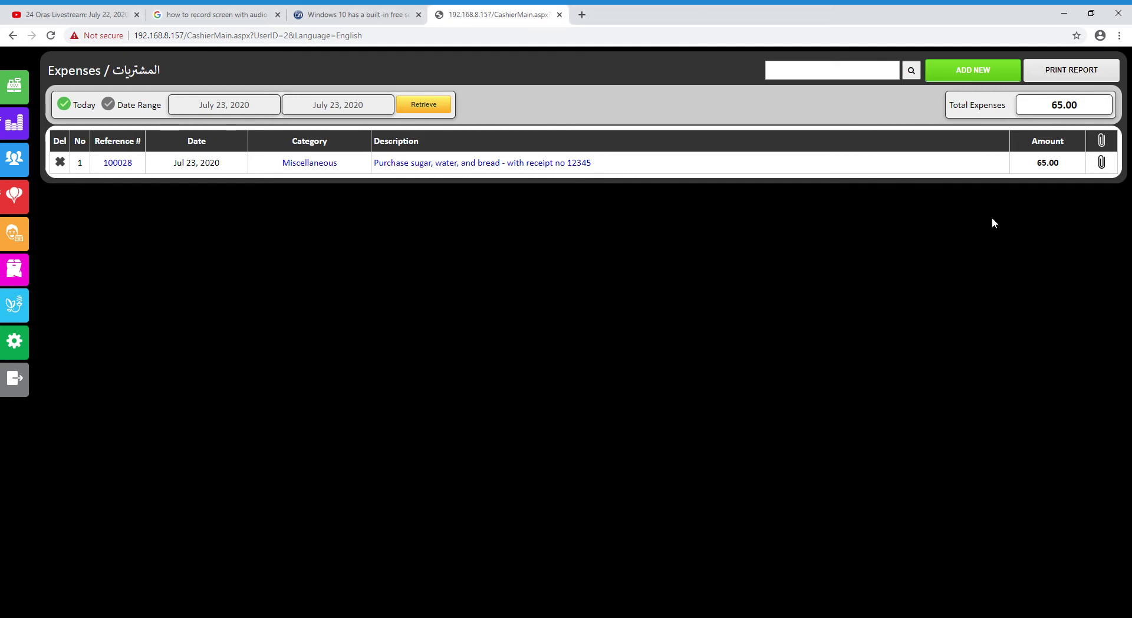
pyautogui.click(1104, 167)
pyautogui.click(697, 19)
pyautogui.click(972, 70)
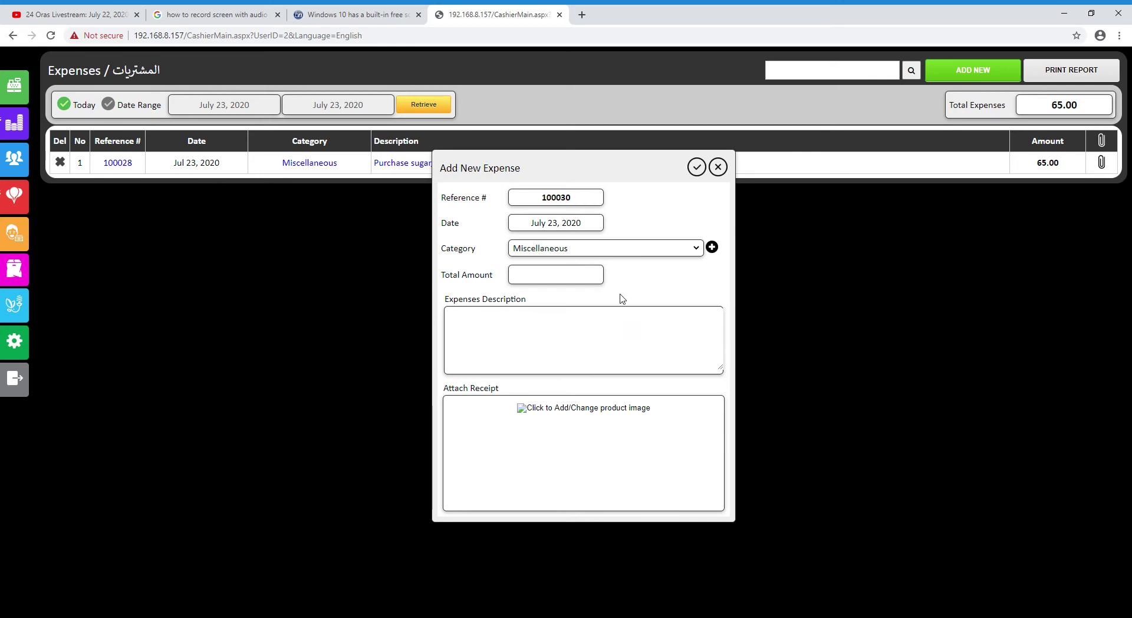
# Create the Gas Expense category and enter amount 35 with description Gasoline
pyautogui.click(712, 248)
pyautogui.write('Gas')
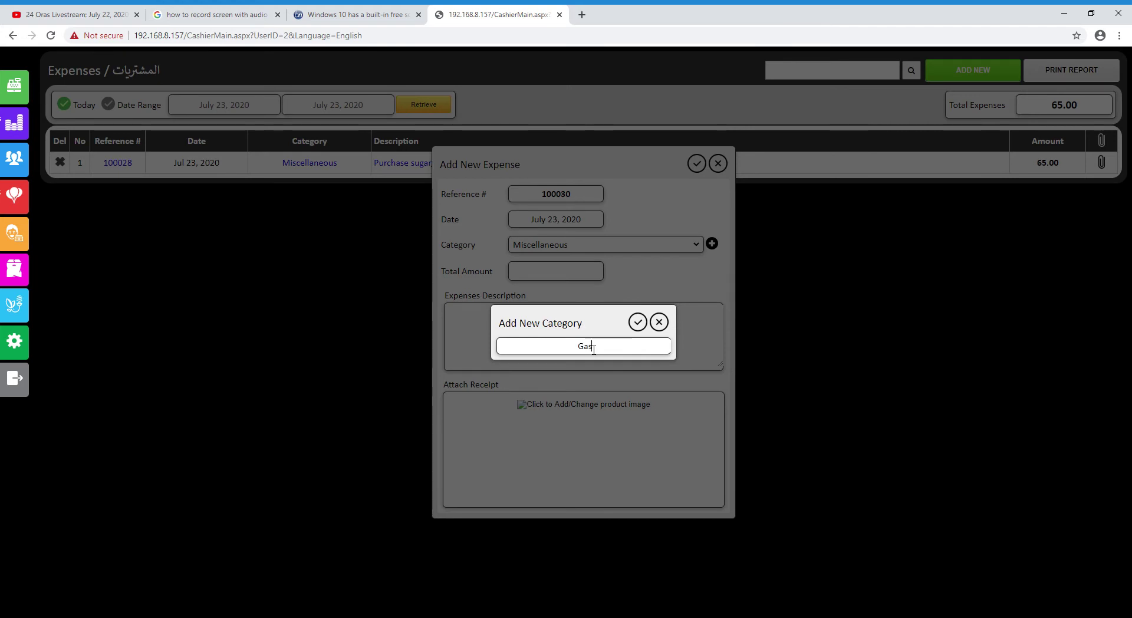
pyautogui.write(' e')
pyautogui.write(' Expense')
pyautogui.click(637, 321)
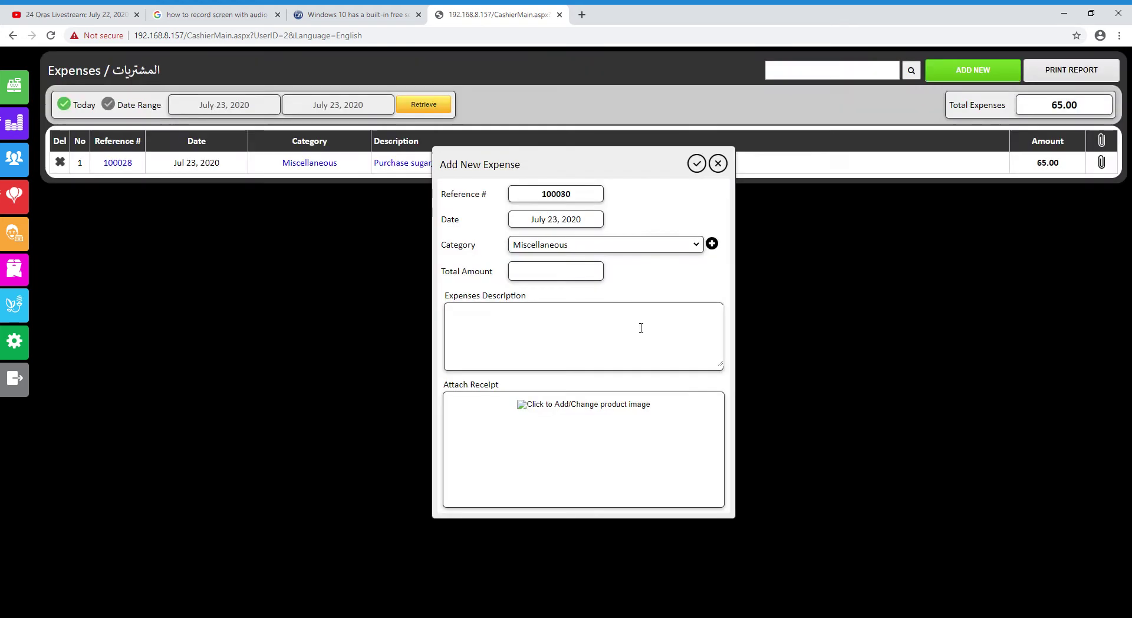
pyautogui.click(550, 277)
pyautogui.write('35')
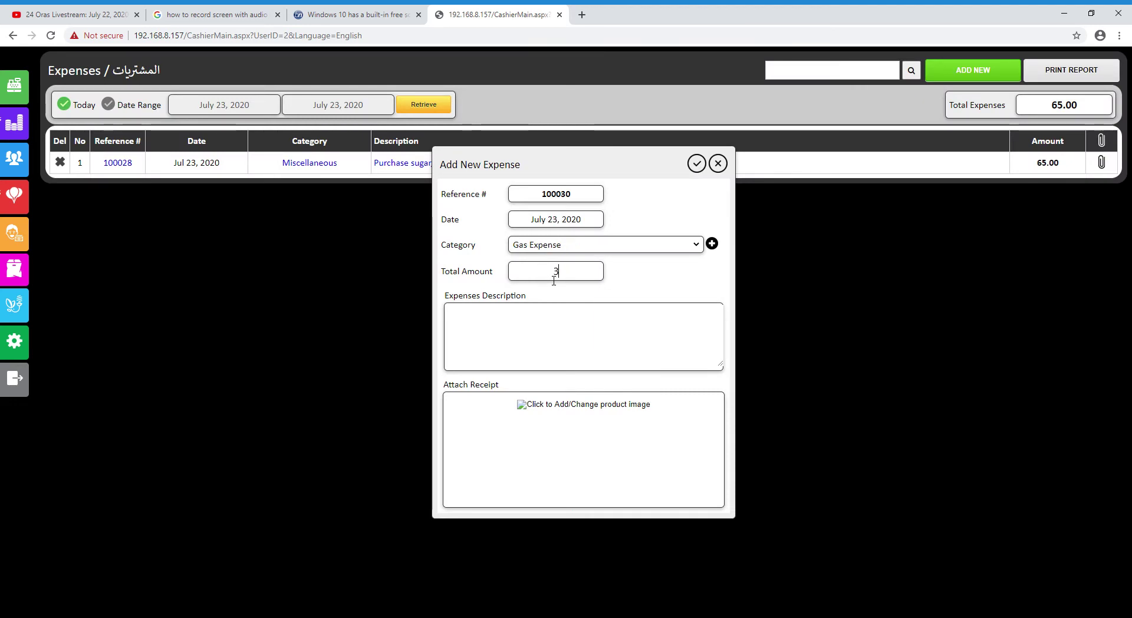
pyautogui.click(534, 353)
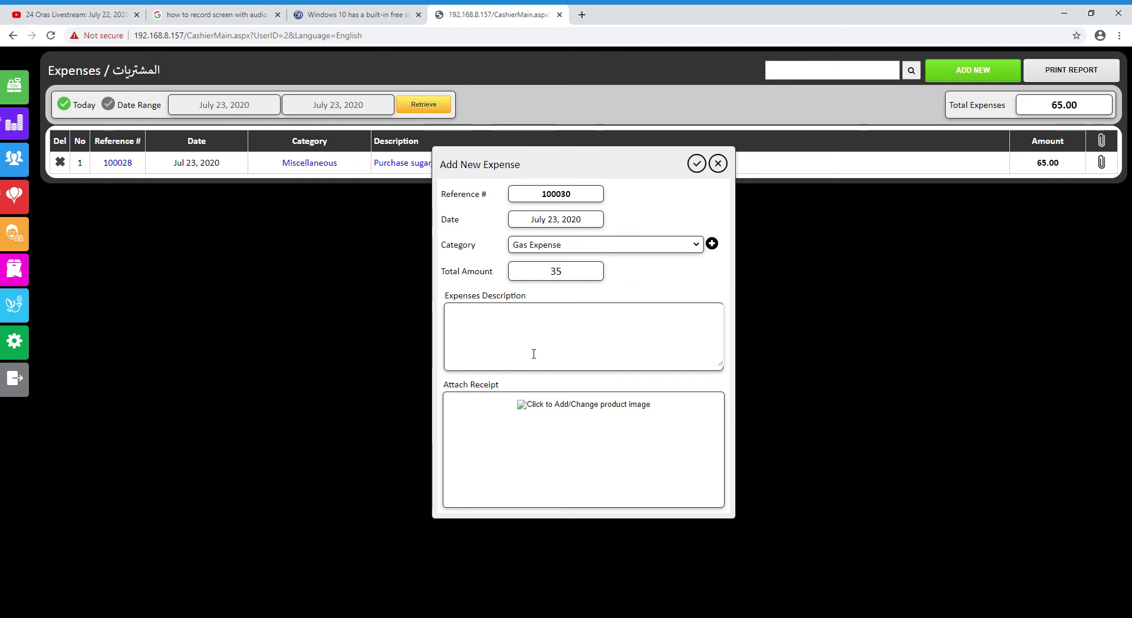
pyautogui.write('GAsoli')
pyautogui.press('BackSpace')
pyautogui.press('BackSpace')
pyautogui.press('BackSpace')
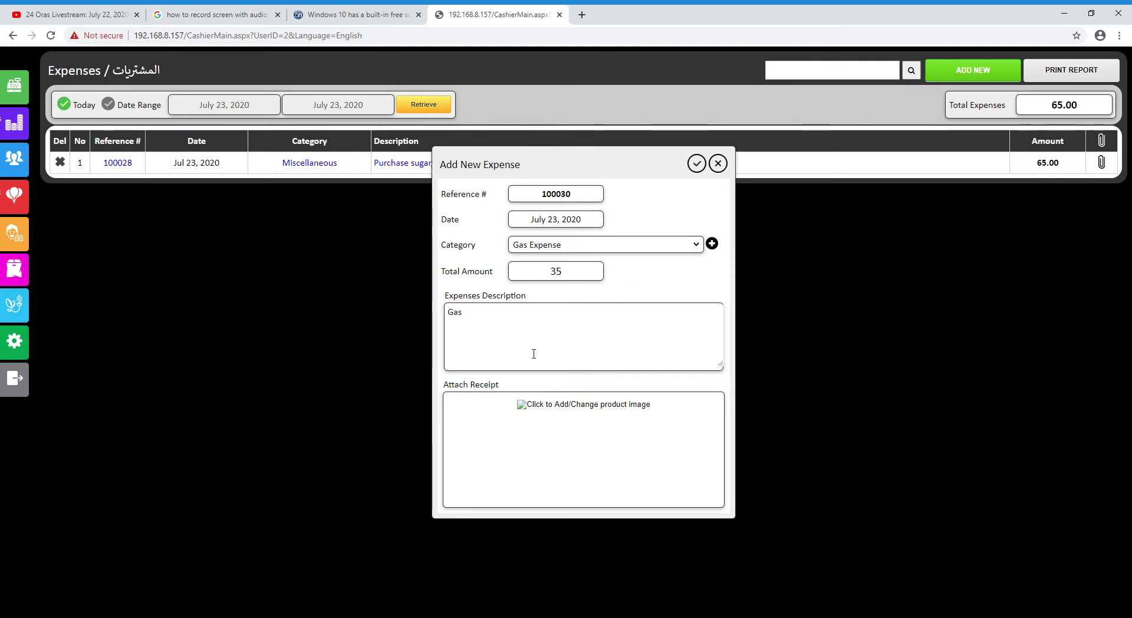
pyautogui.write('ne')
# Attach beefbatata.jpg as the receipt and save expense 100030
pyautogui.click(604, 411)
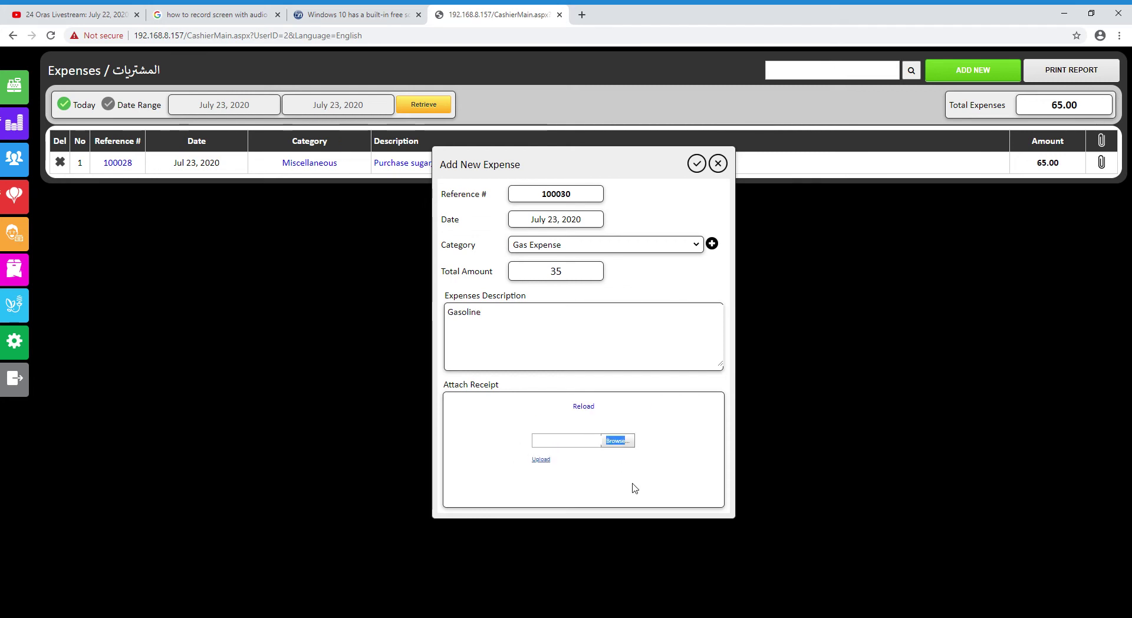
pyautogui.click(626, 446)
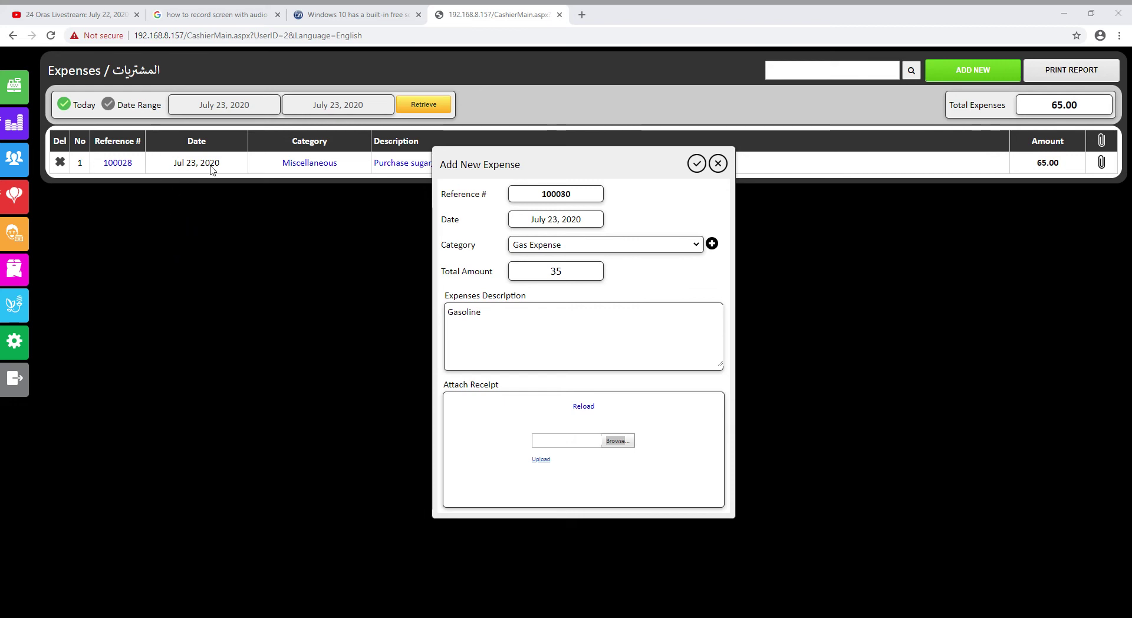
pyautogui.doubleClick(172, 191)
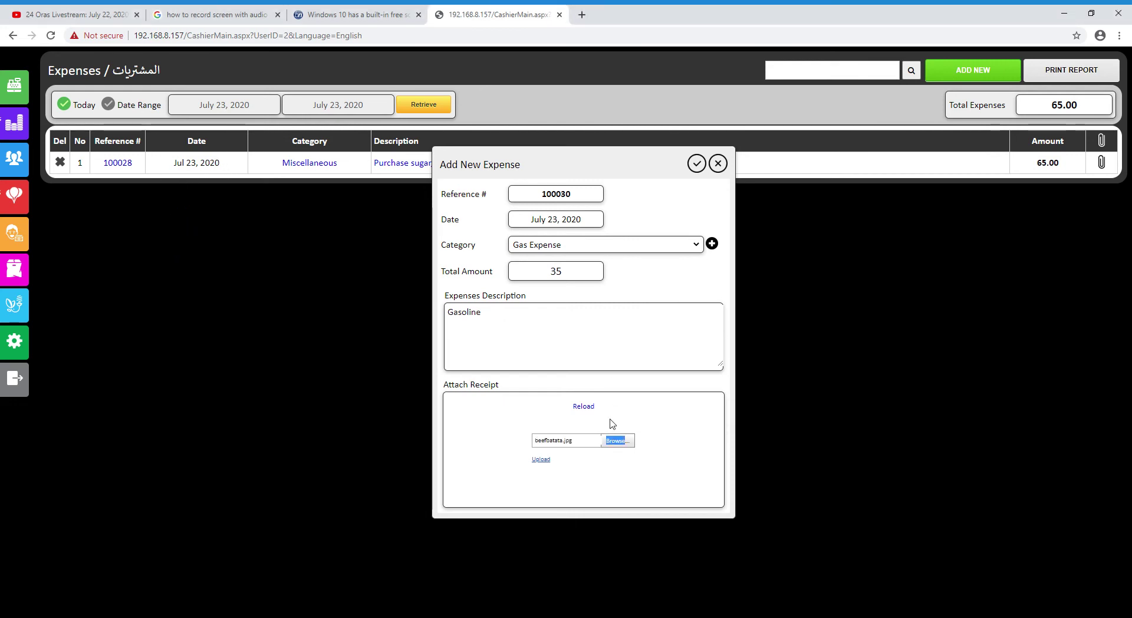
pyautogui.click(539, 460)
pyautogui.click(696, 163)
pyautogui.click(671, 309)
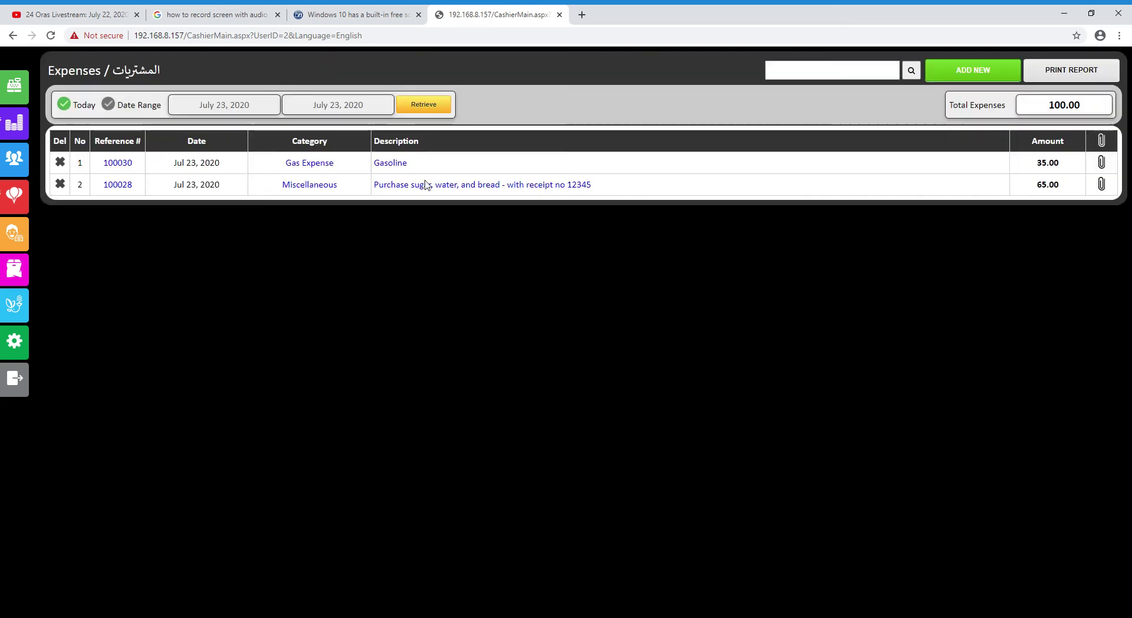
pyautogui.click(117, 166)
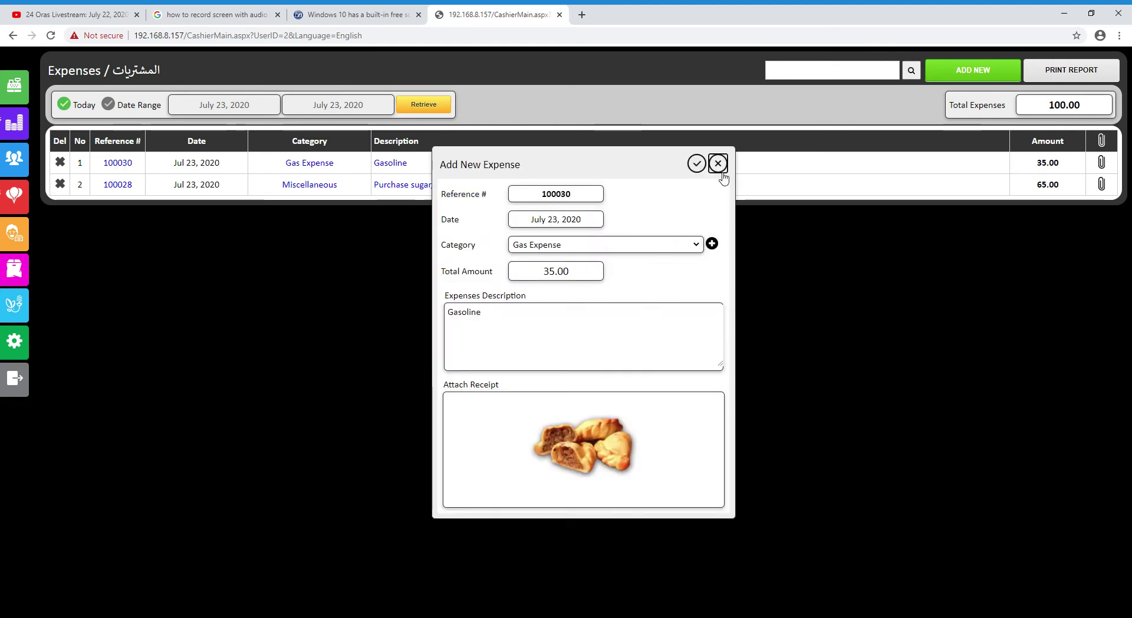
pyautogui.click(717, 164)
pyautogui.click(399, 164)
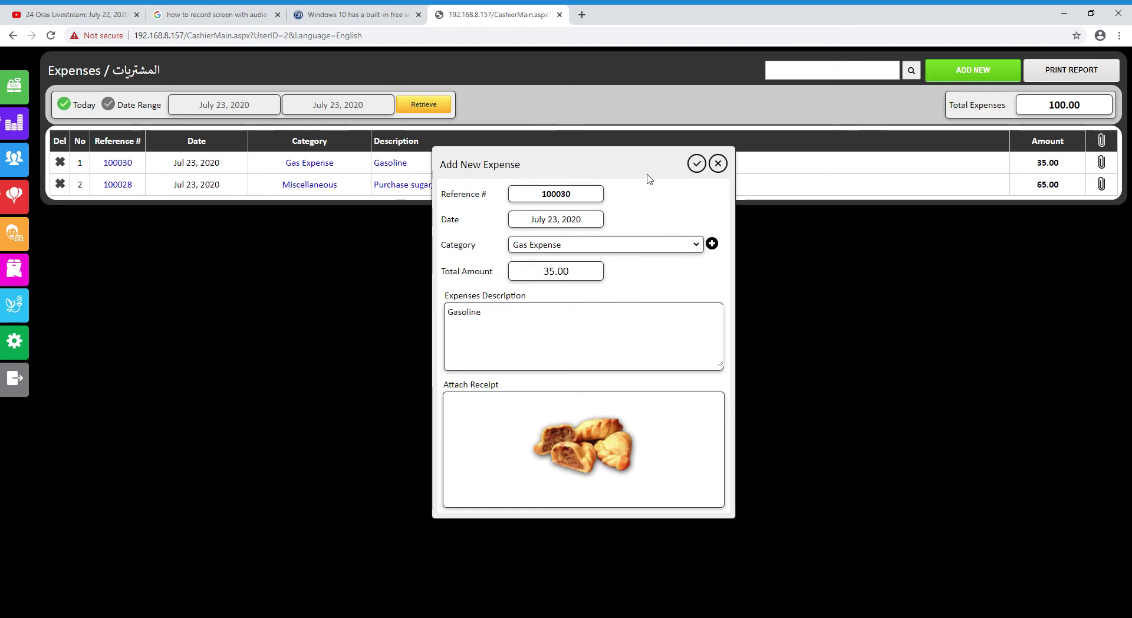
pyautogui.click(717, 163)
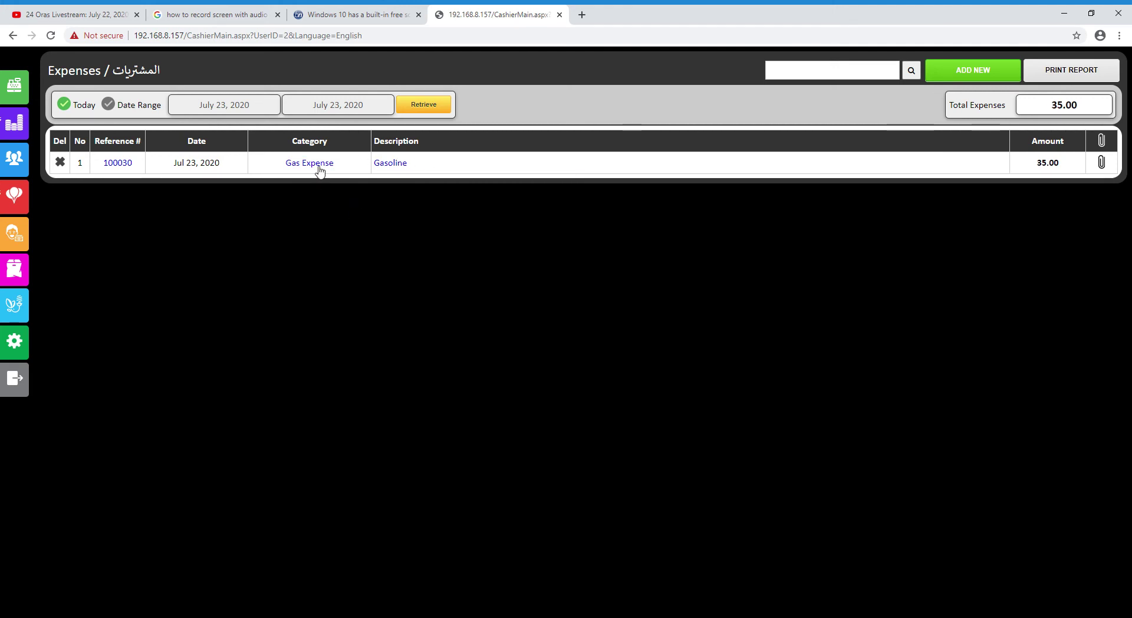
pyautogui.click(443, 106)
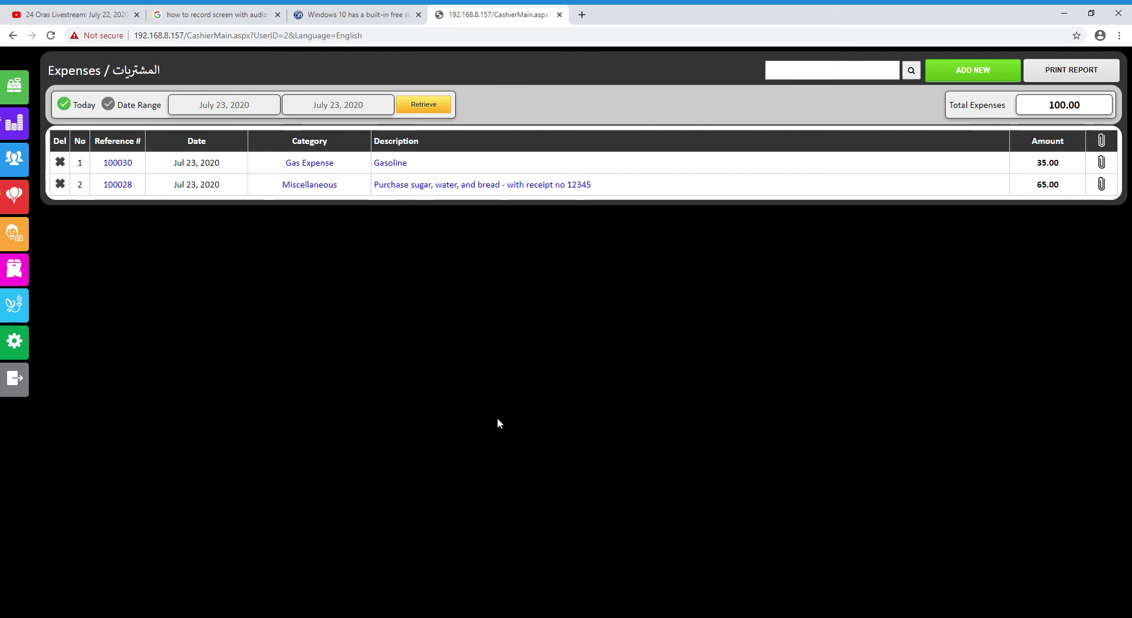
pyautogui.click(967, 72)
pyautogui.click(718, 165)
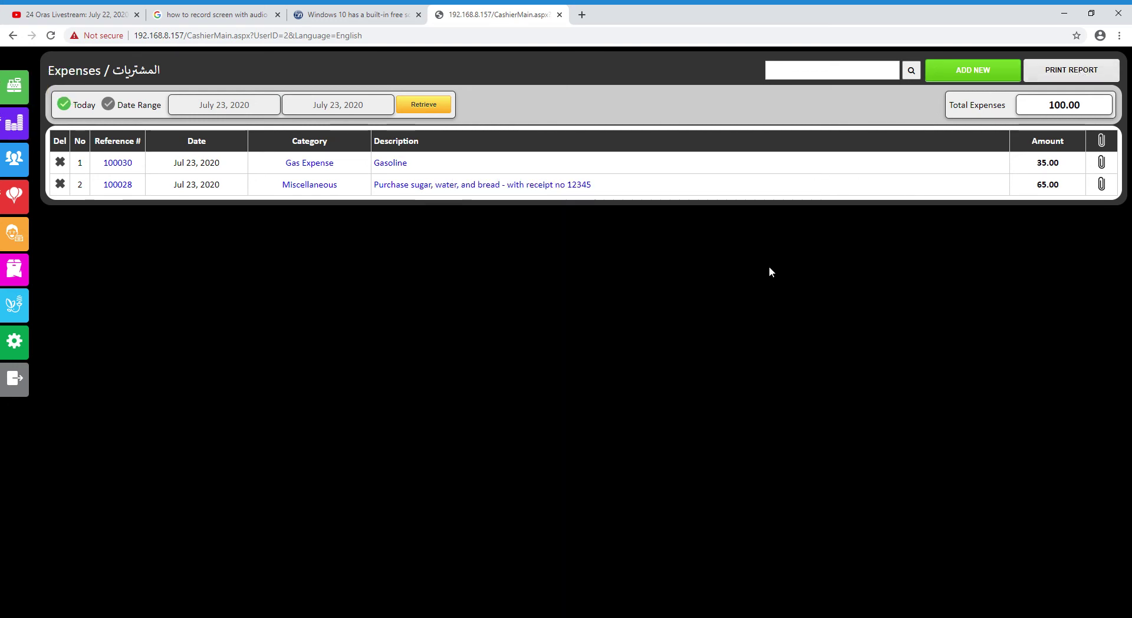
pyautogui.click(1074, 77)
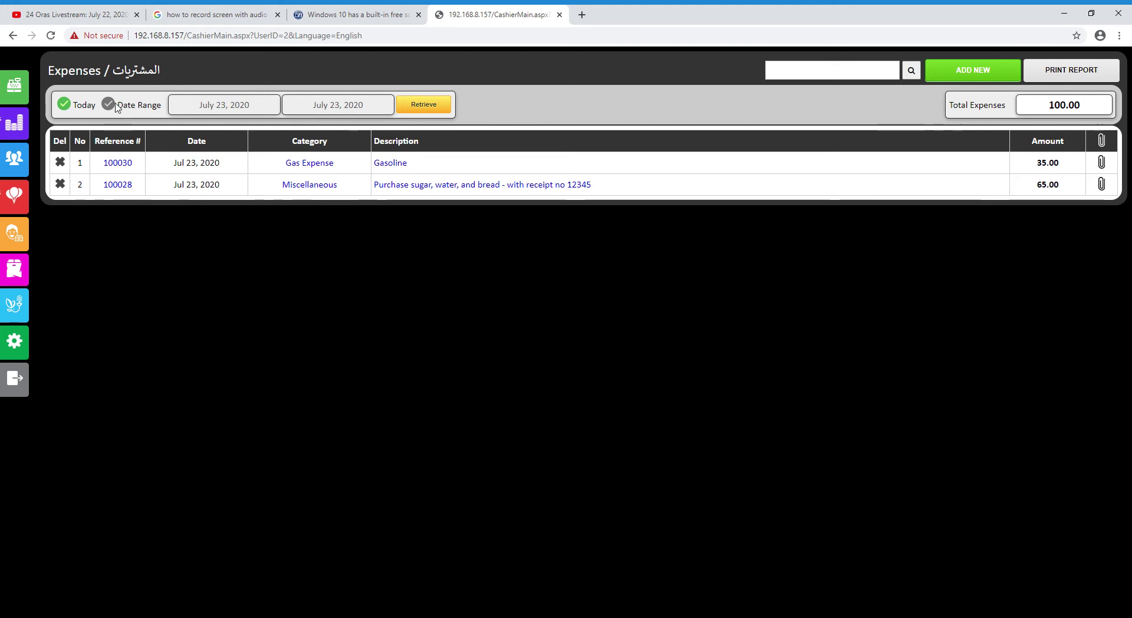
# Retrieve expenses for July 1–5, 2020 (none), then today's: Gasoline 35.00 and Miscellaneous 65.00
pyautogui.click(115, 108)
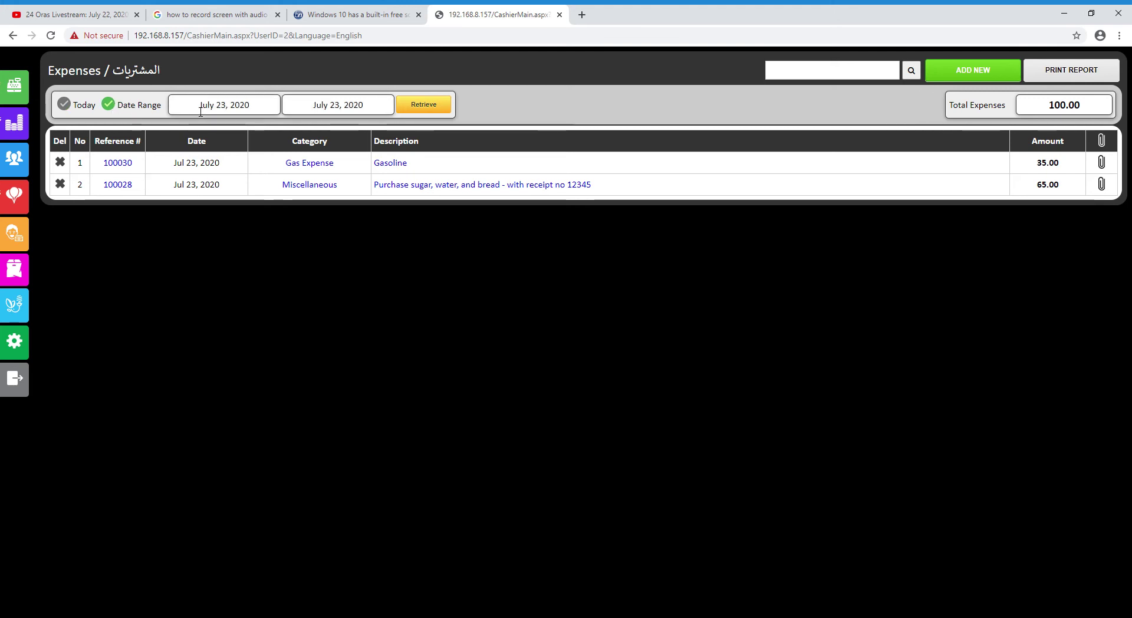
pyautogui.click(224, 104)
pyautogui.click(229, 145)
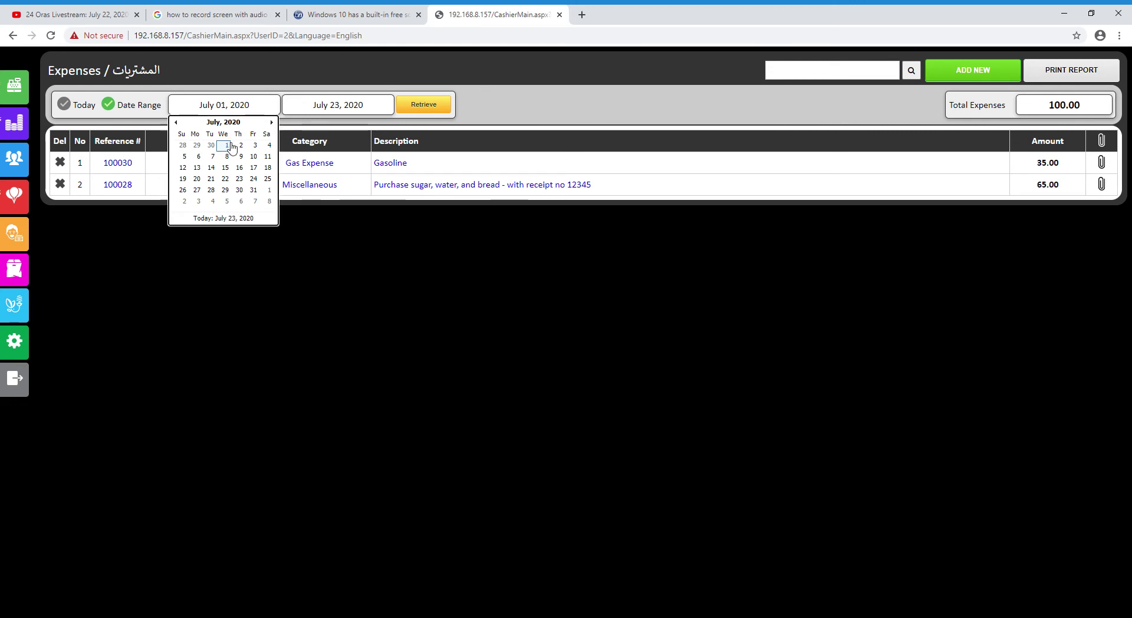
pyautogui.click(352, 104)
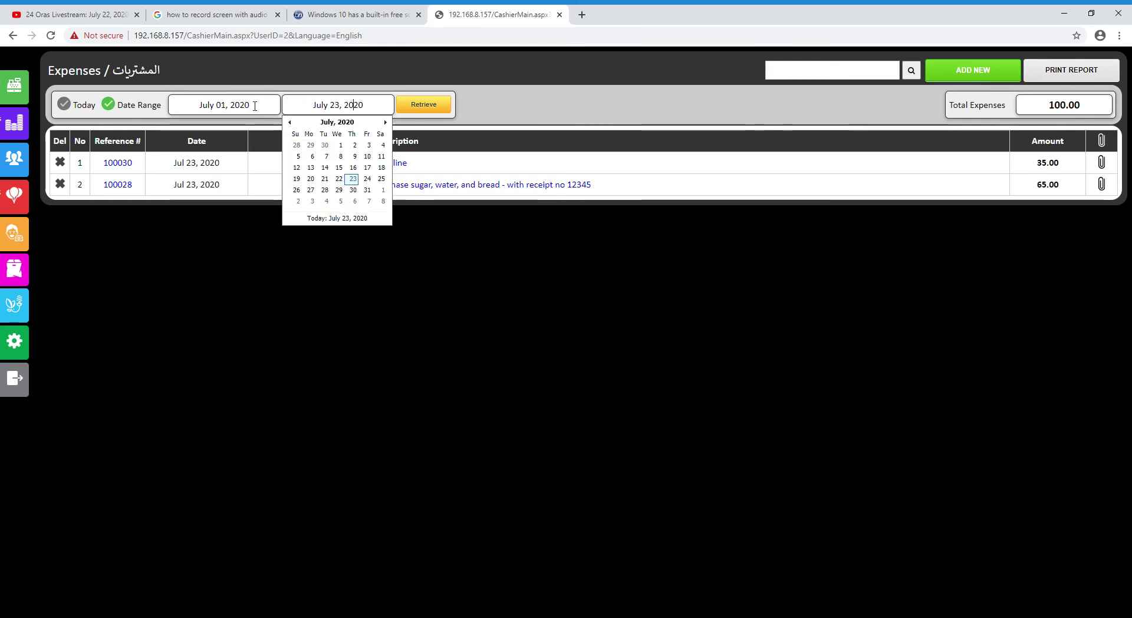
pyautogui.click(298, 156)
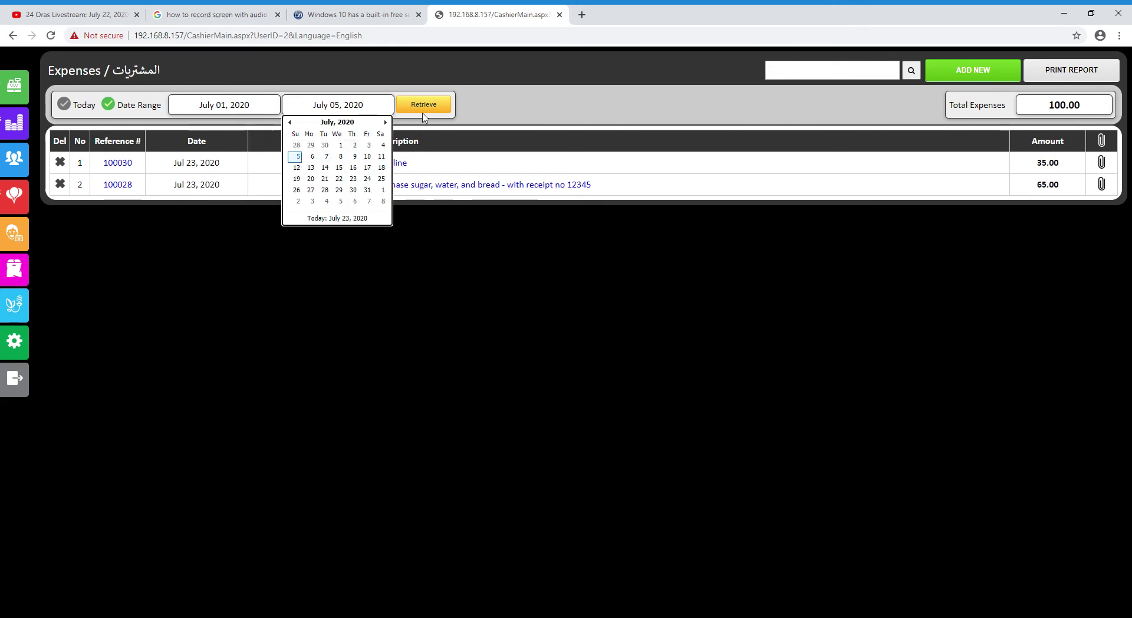
pyautogui.click(424, 108)
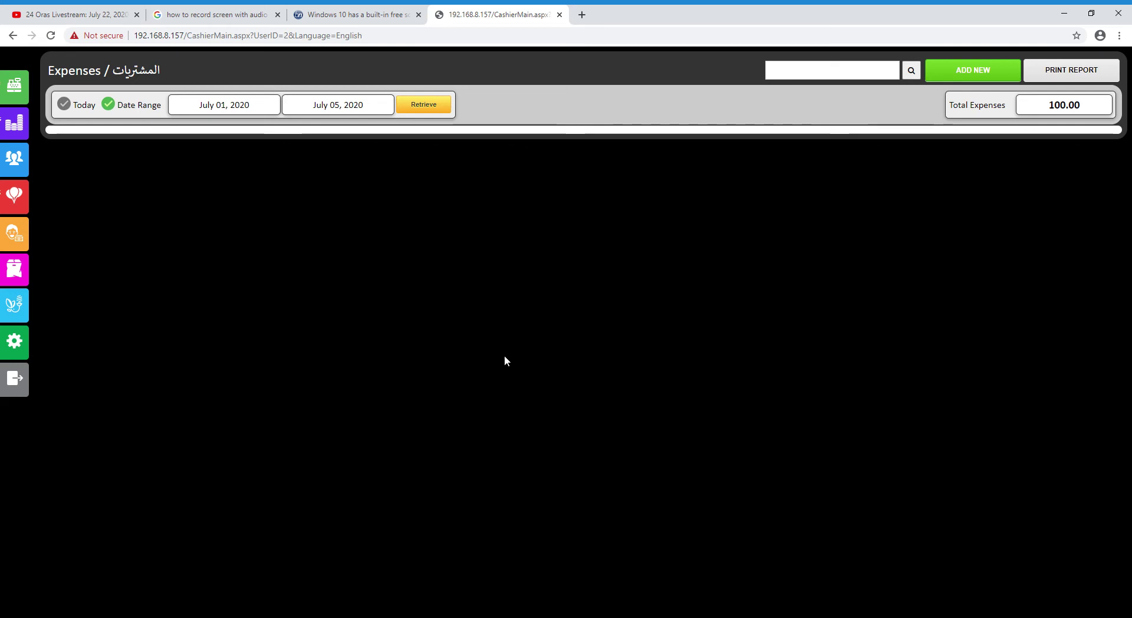
pyautogui.click(64, 105)
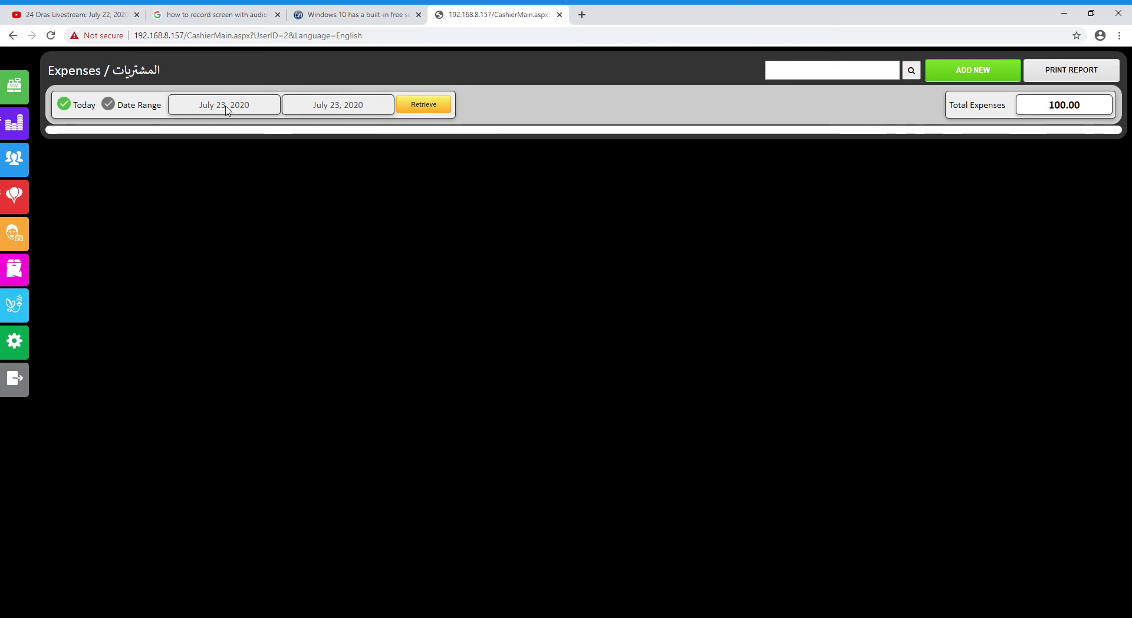
pyautogui.click(447, 107)
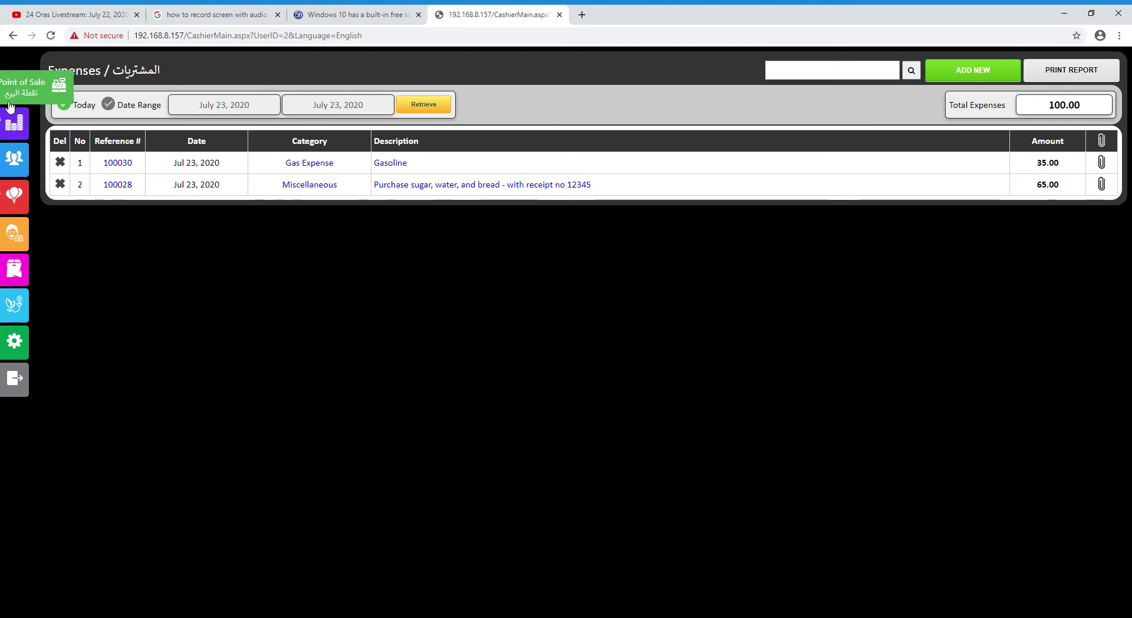
# Browse the Products catalogue, then view and close the product code printing list
pyautogui.click(29, 277)
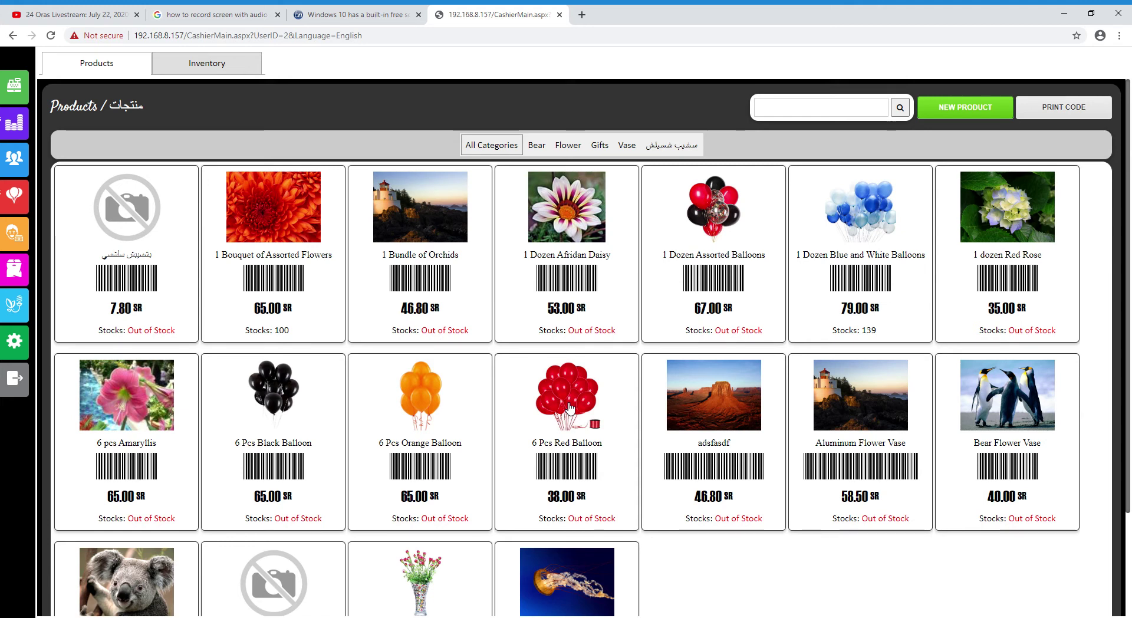
pyautogui.scroll(-2, 515, 414)
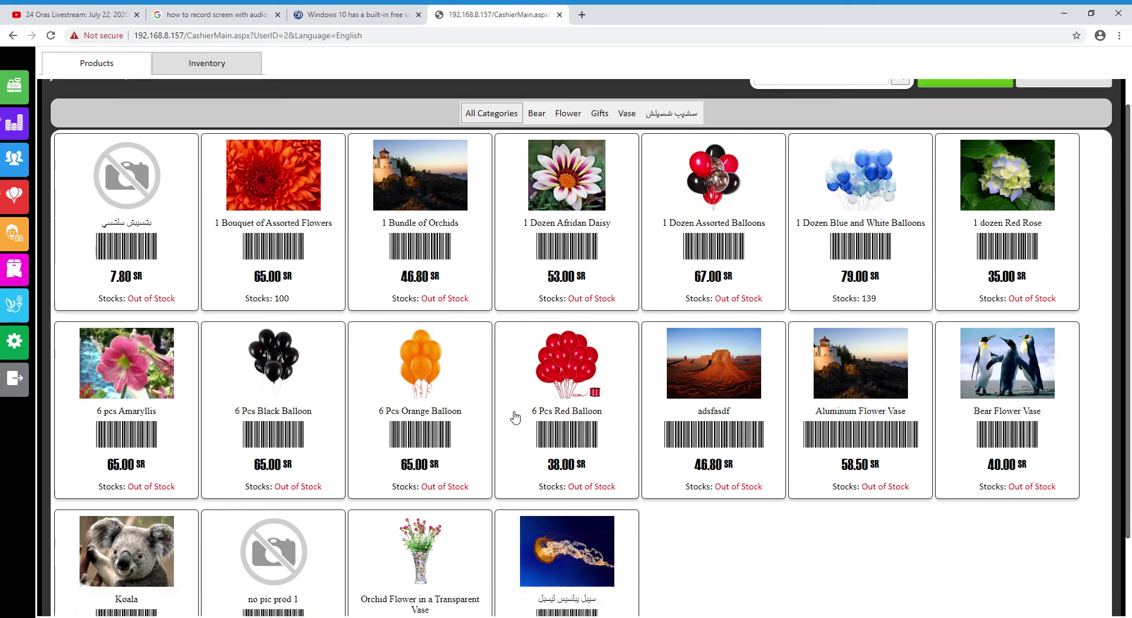
pyautogui.scroll(2, 610, 470)
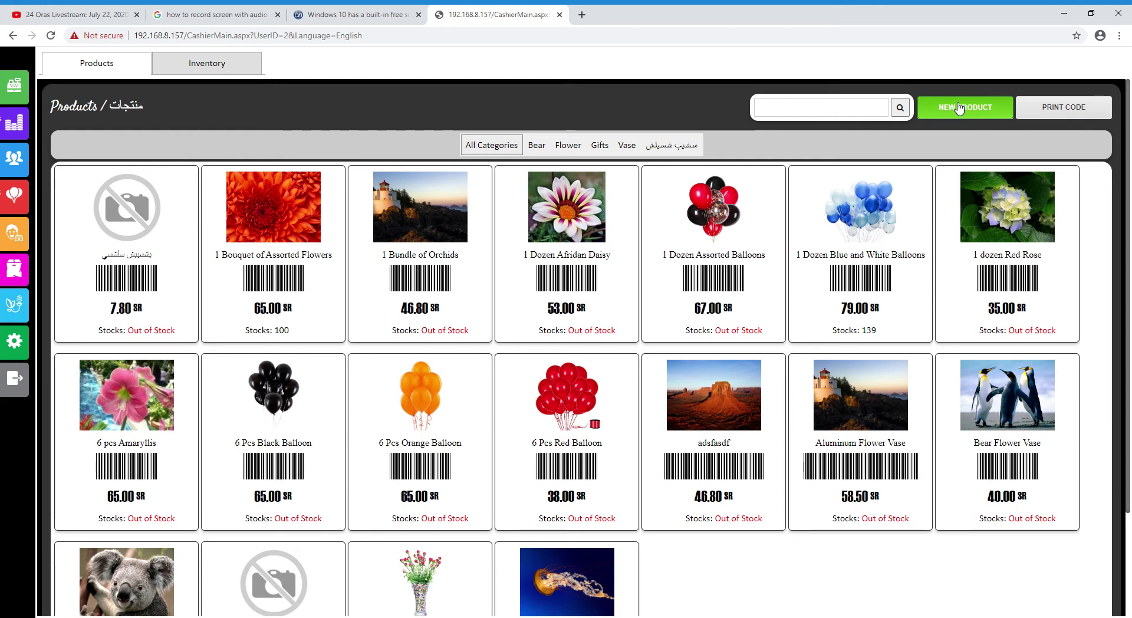
pyautogui.click(1059, 112)
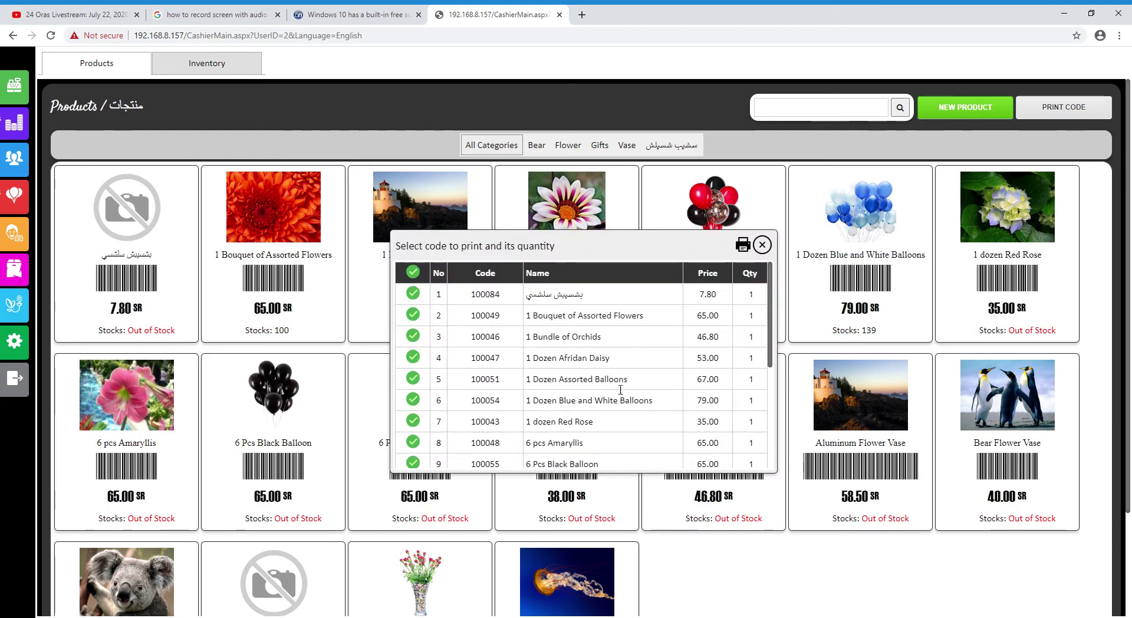
pyautogui.scroll(-3, 620, 389)
pyautogui.click(762, 244)
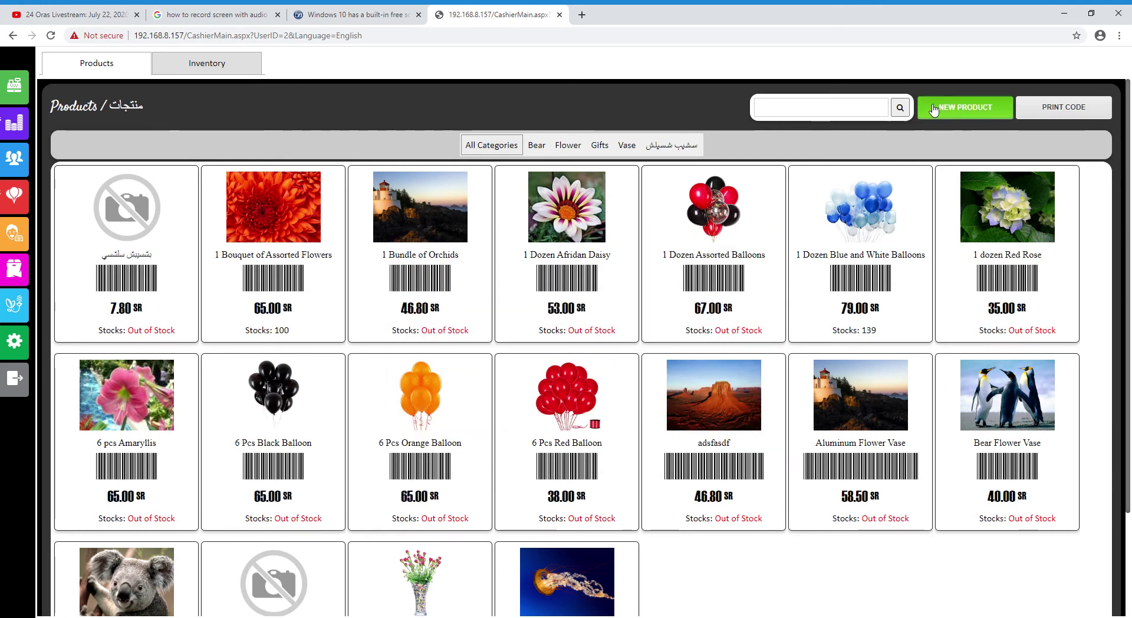
# Start new product 100094 under a newly created category 'New Categ' and begin naming it
pyautogui.click(933, 110)
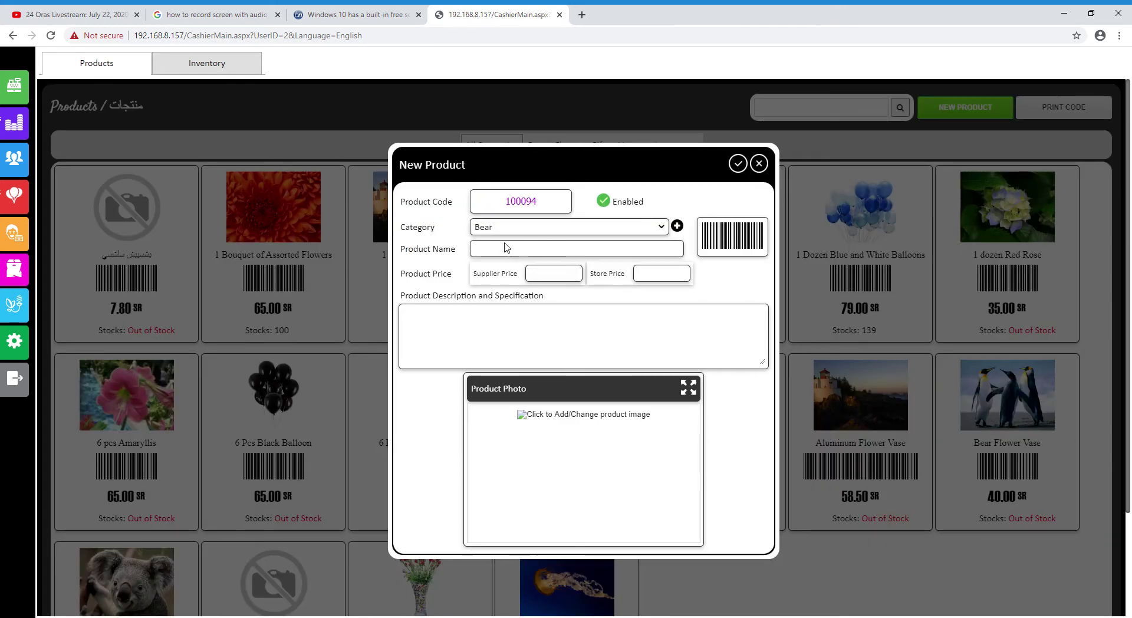
pyautogui.click(678, 227)
pyautogui.click(598, 362)
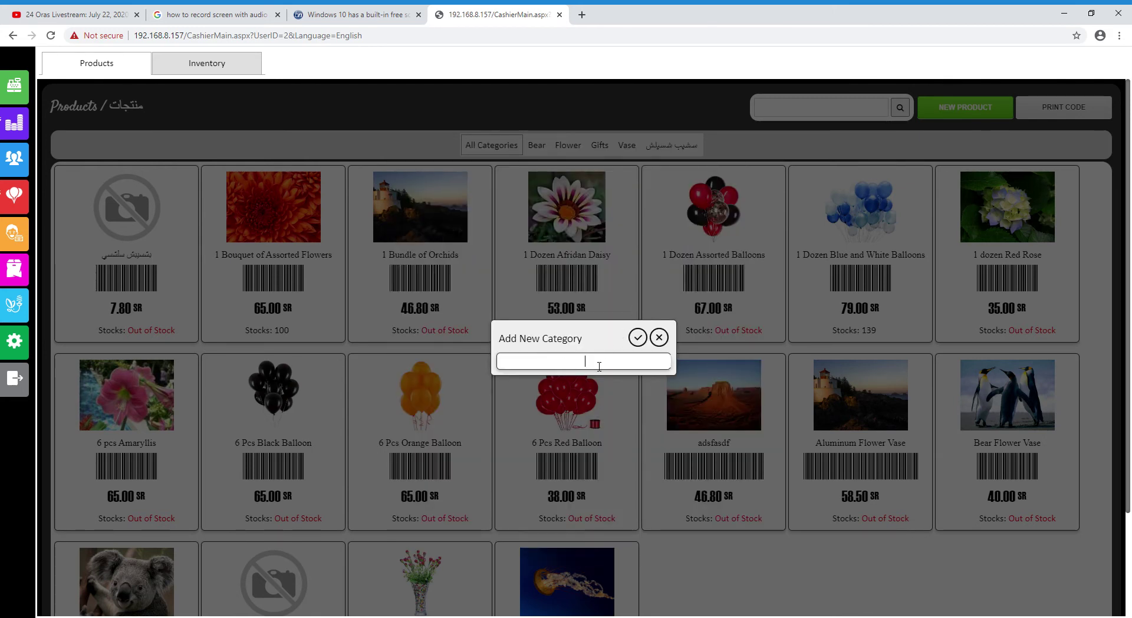
pyautogui.write('New Categ')
pyautogui.click(636, 338)
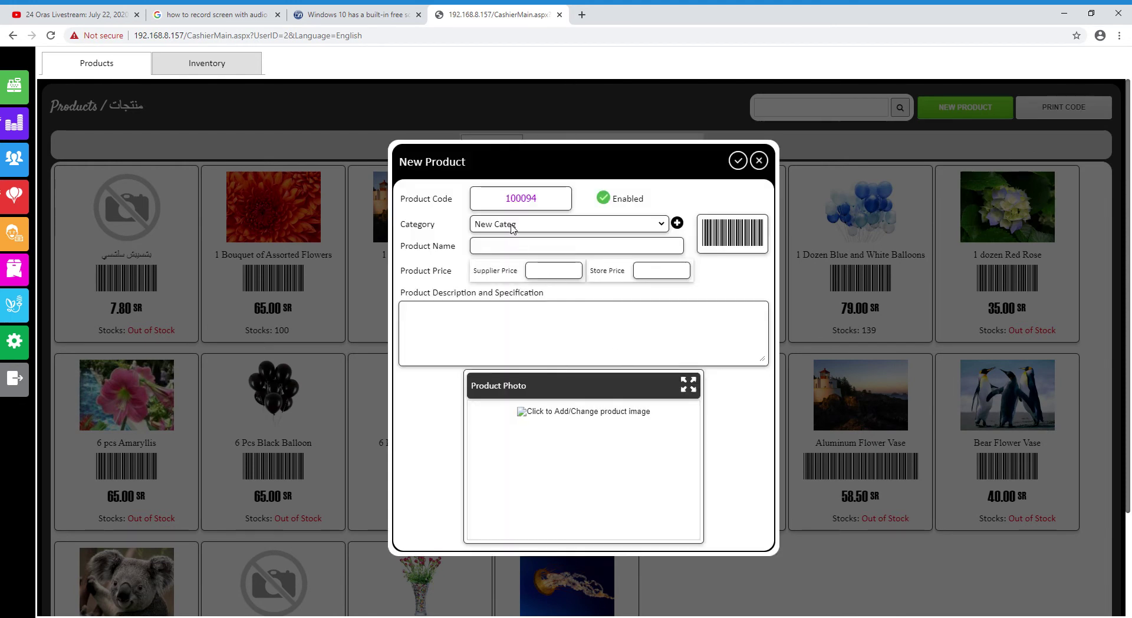
pyautogui.moveTo(538, 198); pyautogui.dragTo(515, 203)
pyautogui.click(527, 202)
pyautogui.doubleClick(512, 201)
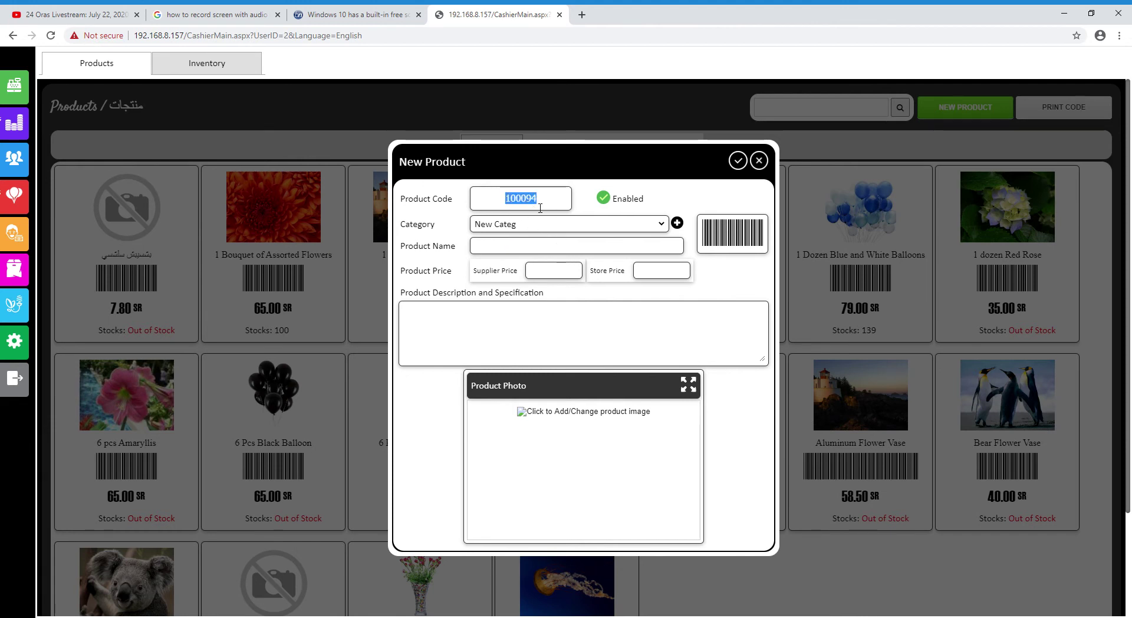
pyautogui.click(525, 252)
# Enter product name 'New Categ Prod', supplier price 35 and store price 45.50
pyautogui.write('Ne Cate')
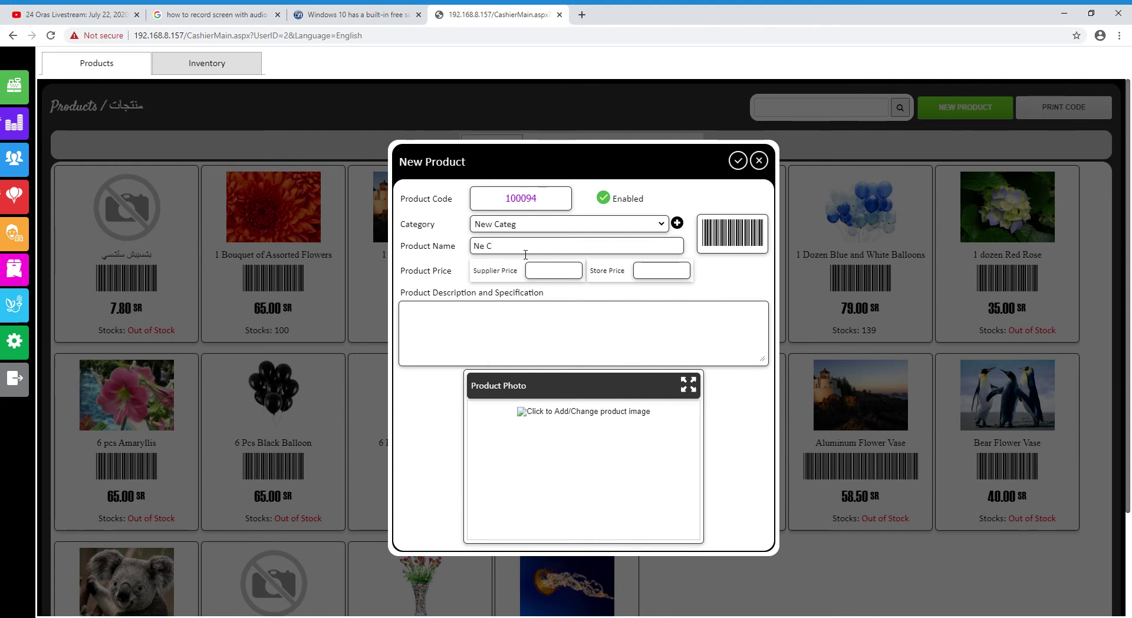
pyautogui.press('BackSpace')
pyautogui.press('BackSpace')
pyautogui.write('w Categ Prod')
pyautogui.click(553, 279)
pyautogui.write('35')
pyautogui.click(652, 278)
pyautogui.write('45.50')
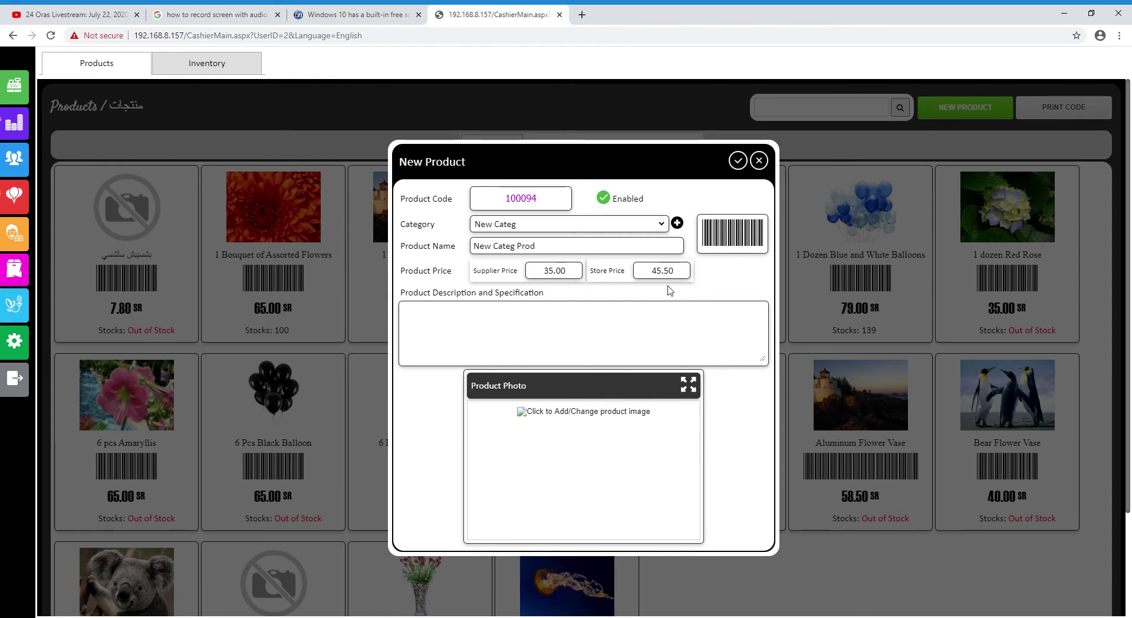
# Replace the store price 45.50 with 40
pyautogui.moveTo(678, 276); pyautogui.dragTo(653, 275)
pyautogui.click(658, 282)
pyautogui.doubleClick(676, 272)
pyautogui.click(677, 278)
pyautogui.moveTo(677, 278); pyautogui.dragTo(604, 265)
pyautogui.write('40')
pyautogui.moveTo(581, 272); pyautogui.dragTo(553, 272)
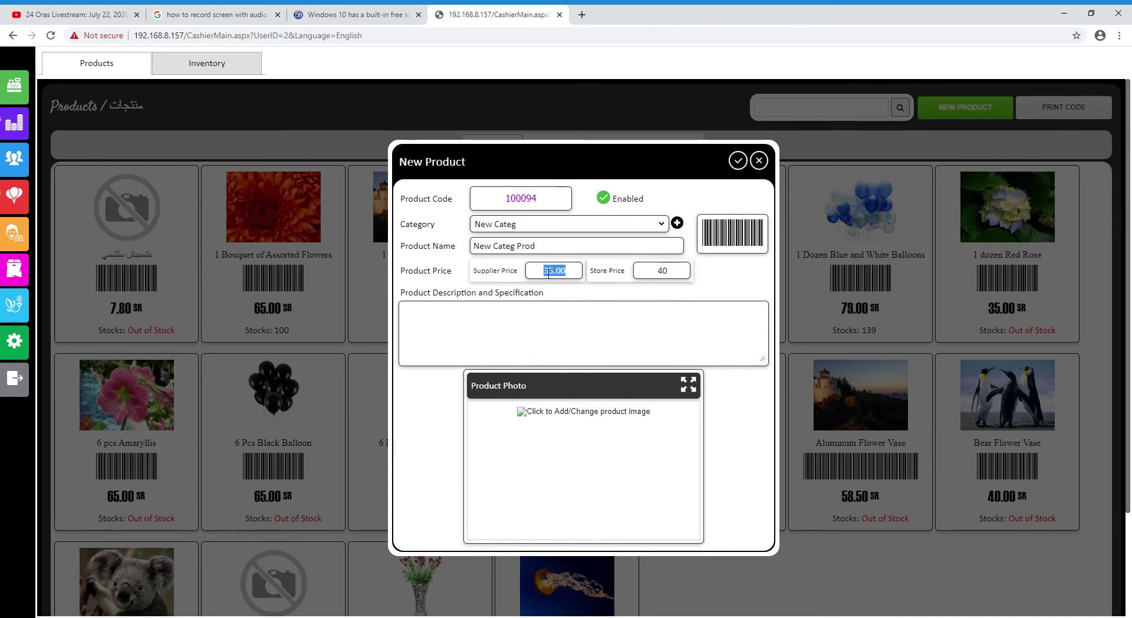
# Add a placeholder description and upload a samosa photo, then save the product
pyautogui.click(634, 295)
pyautogui.write('fsdafas d fsadf sadfs adf')
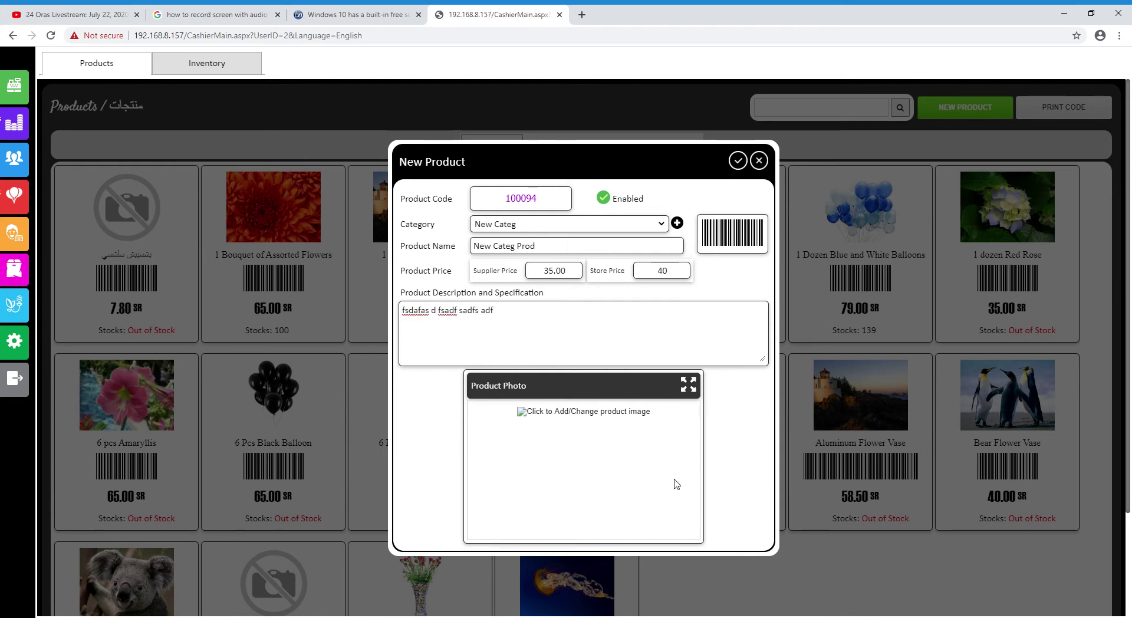
pyautogui.click(560, 458)
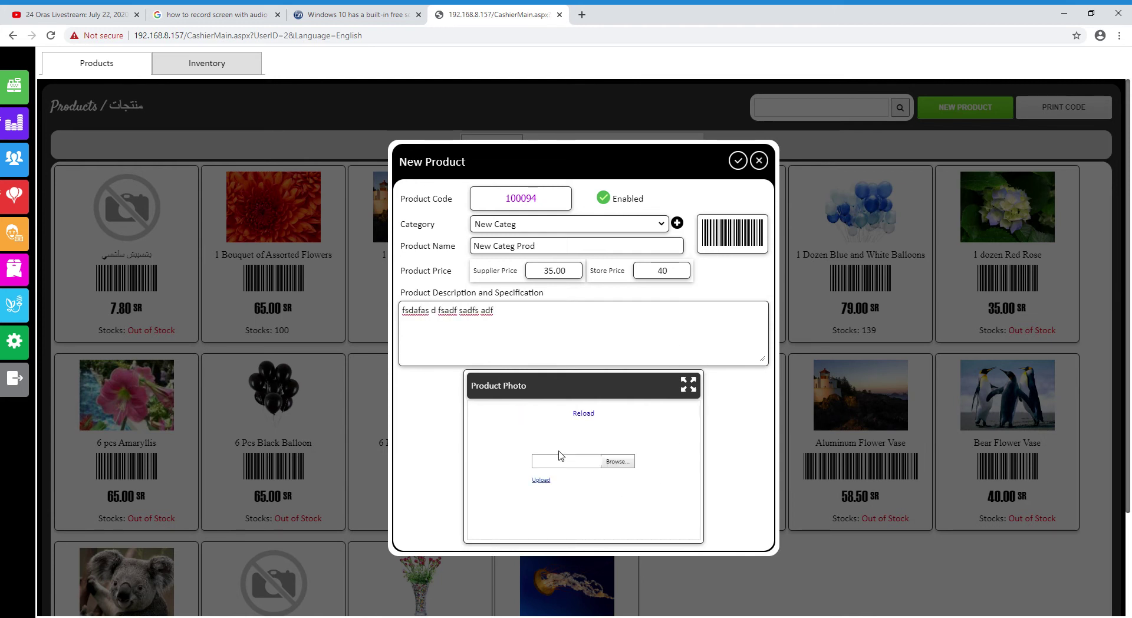
pyautogui.click(619, 463)
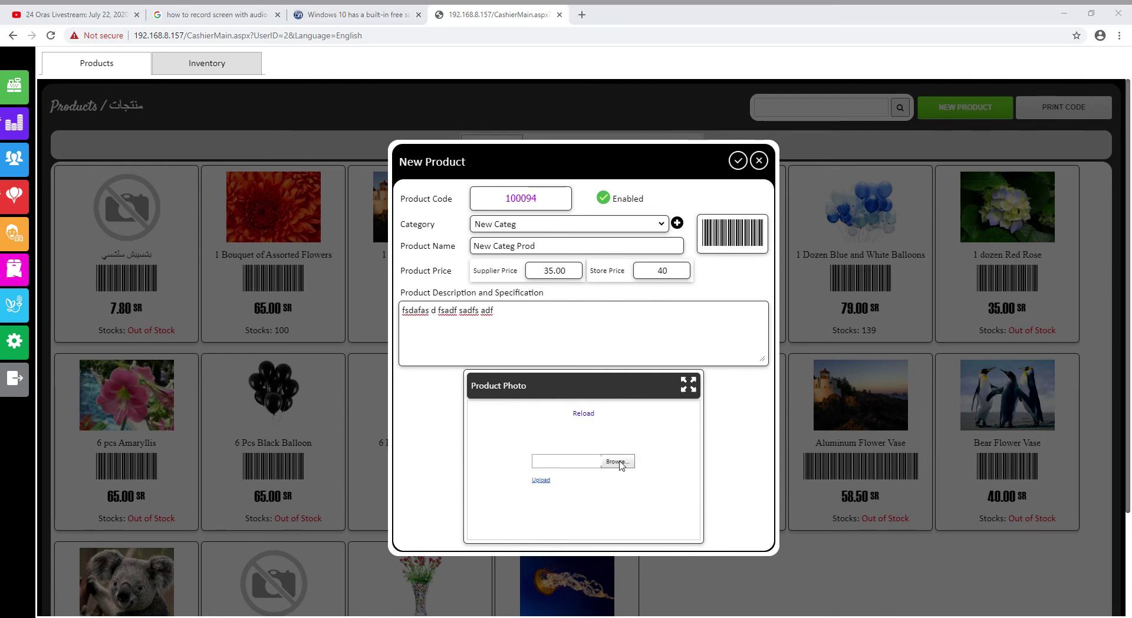
pyautogui.click(540, 480)
pyautogui.click(583, 414)
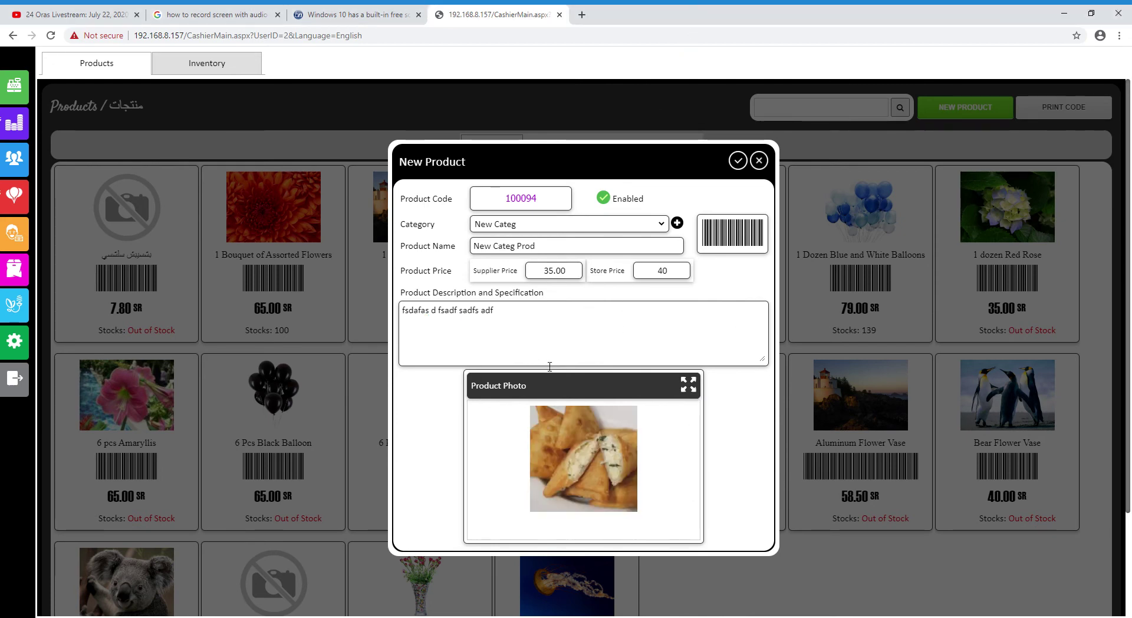
pyautogui.click(737, 161)
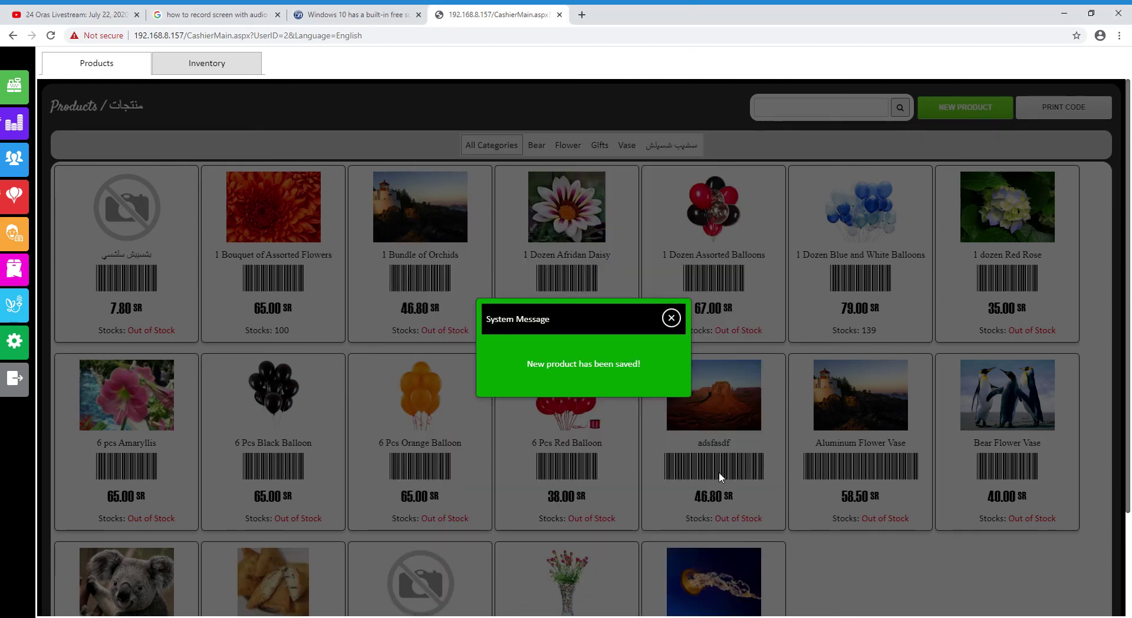
# Ring up New Categ Prod at 40.00 in Point of Sale, then remove it from the order
pyautogui.click(674, 319)
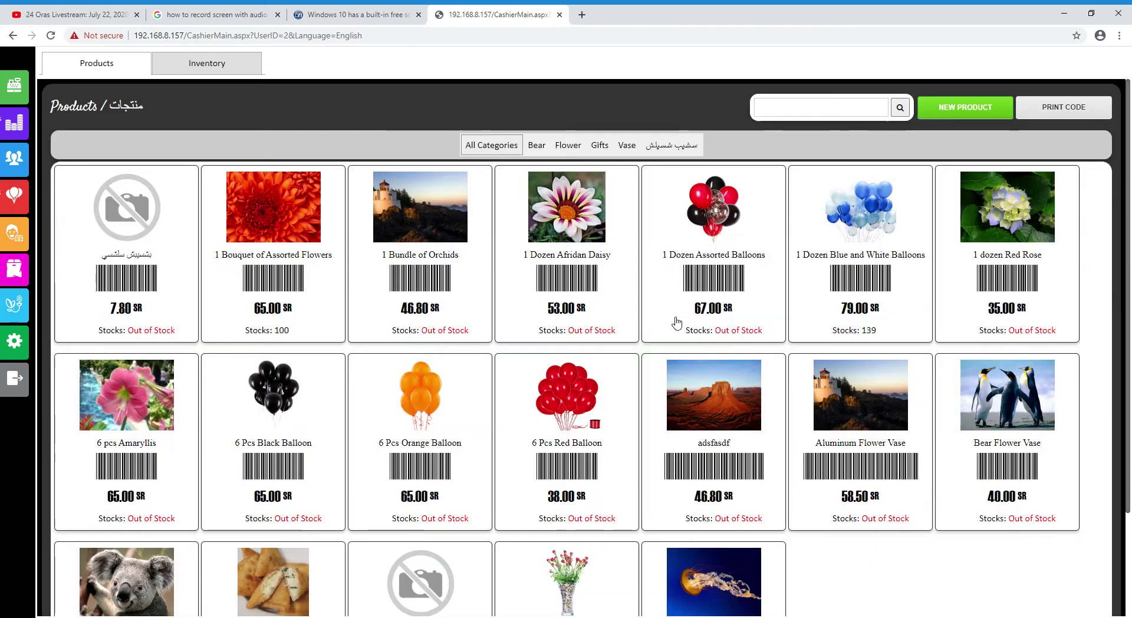
pyautogui.scroll(-3, 562, 486)
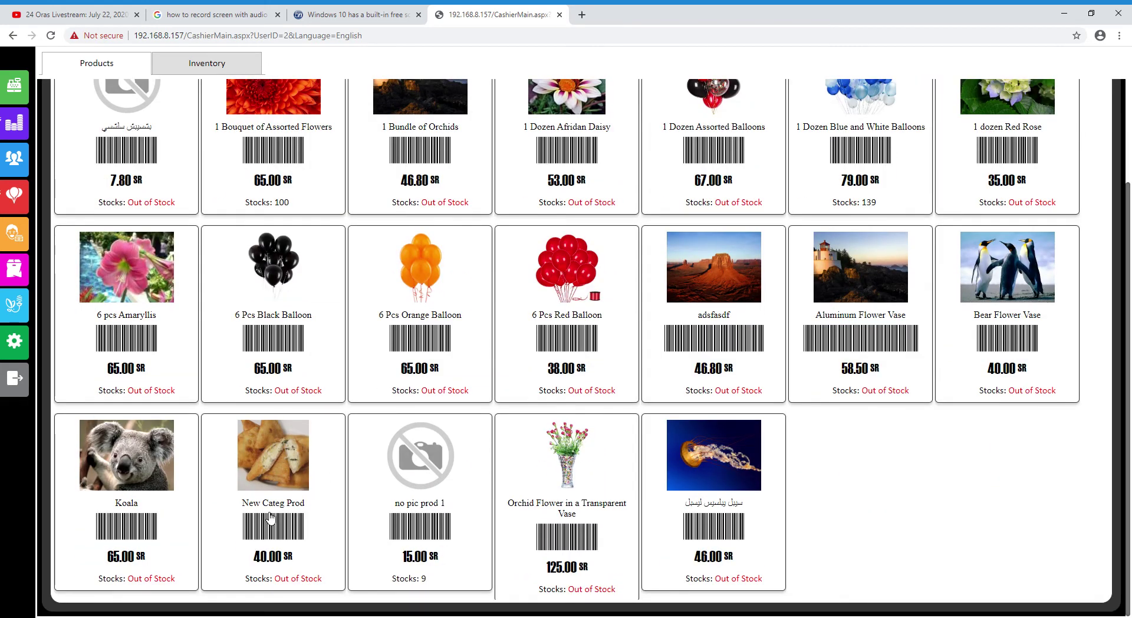
pyautogui.scroll(3, 579, 530)
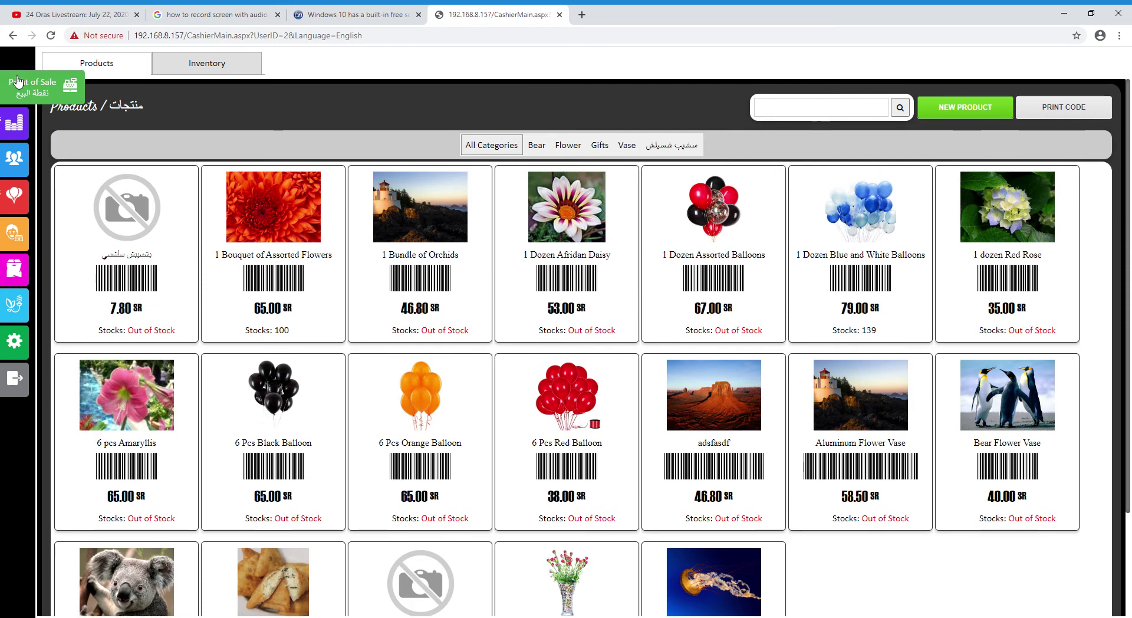
pyautogui.click(14, 86)
pyautogui.scroll(-10, 548, 360)
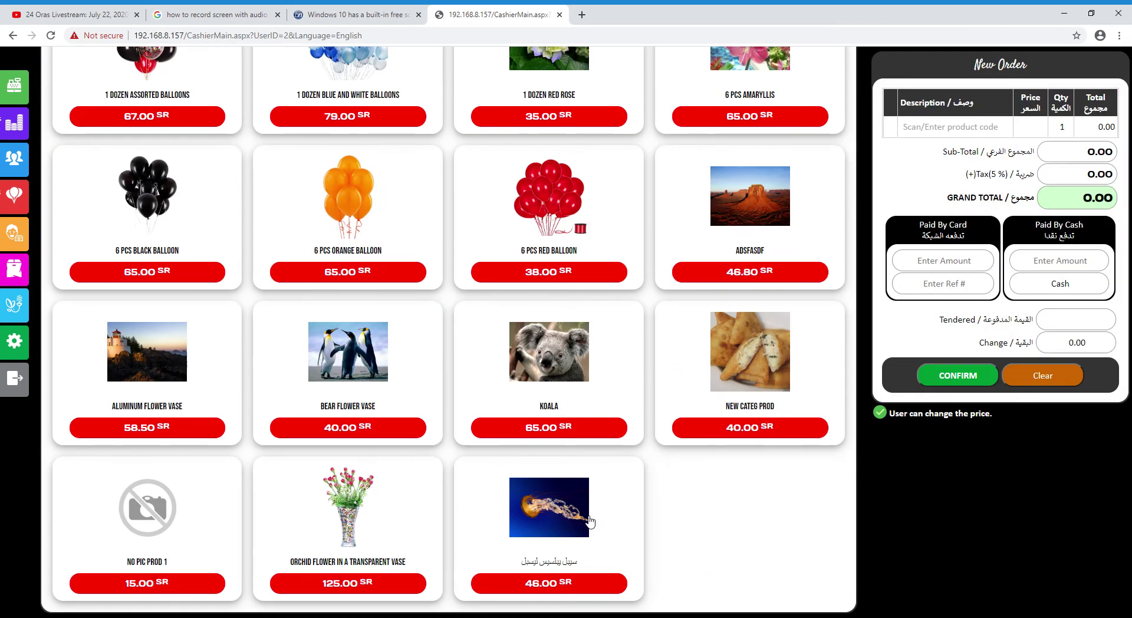
pyautogui.click(749, 356)
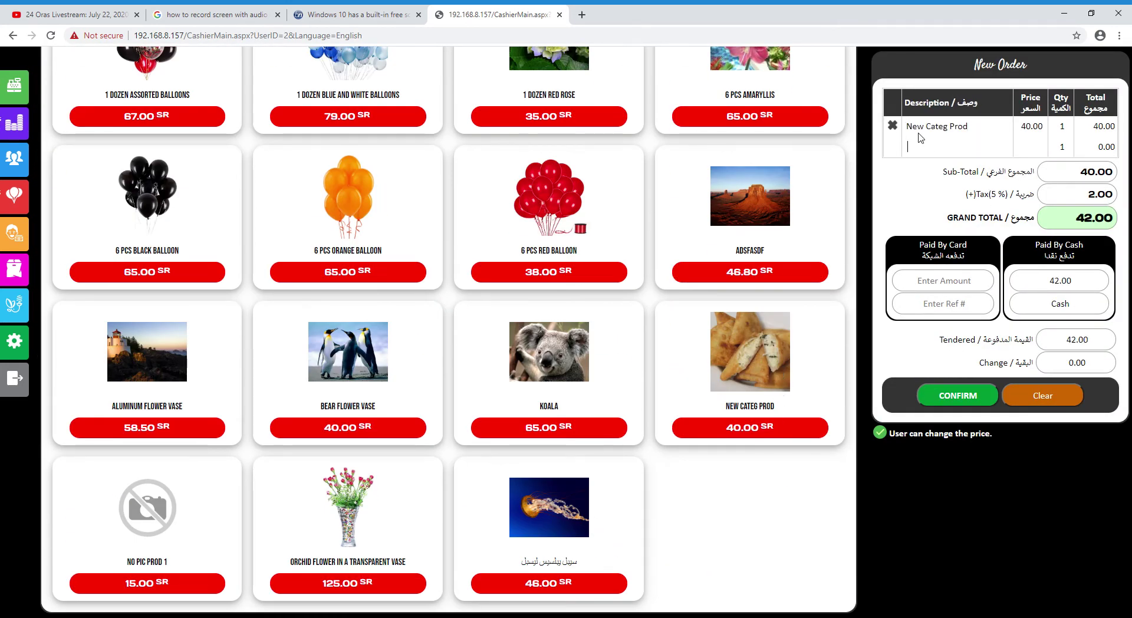
pyautogui.click(892, 126)
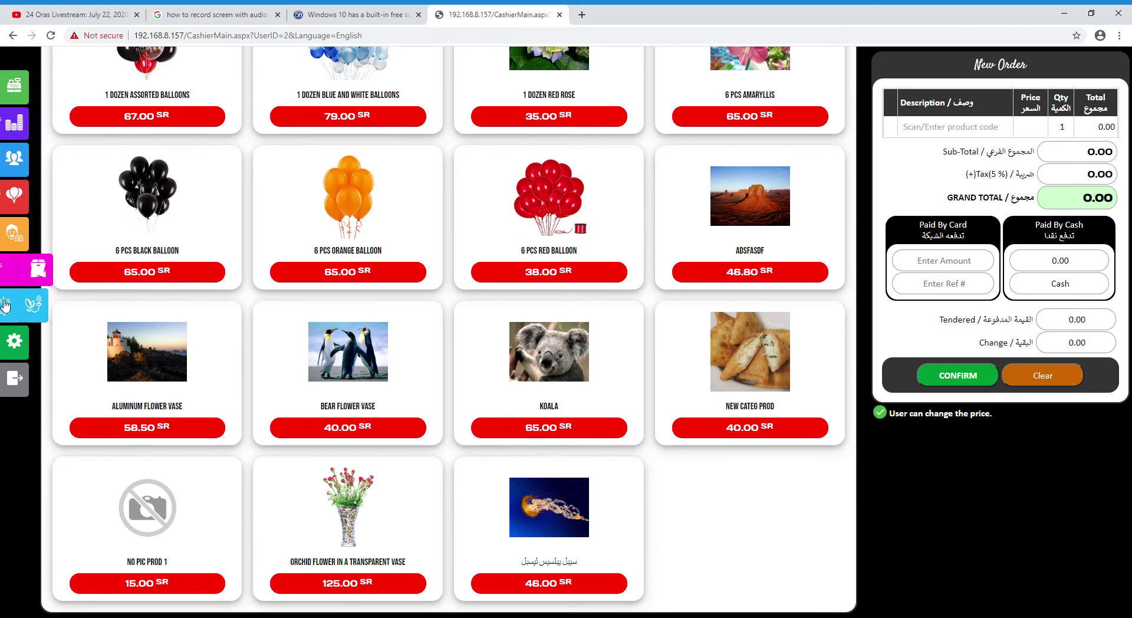
# Return to Products and close a new 100095 product form without saving
pyautogui.click(15, 268)
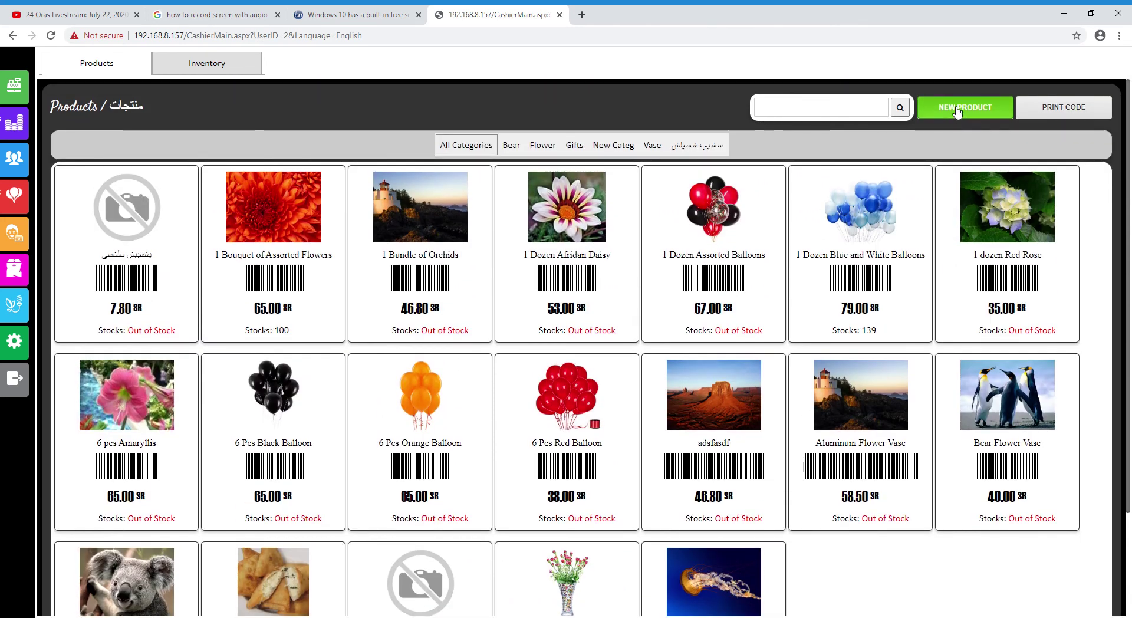
pyautogui.click(965, 107)
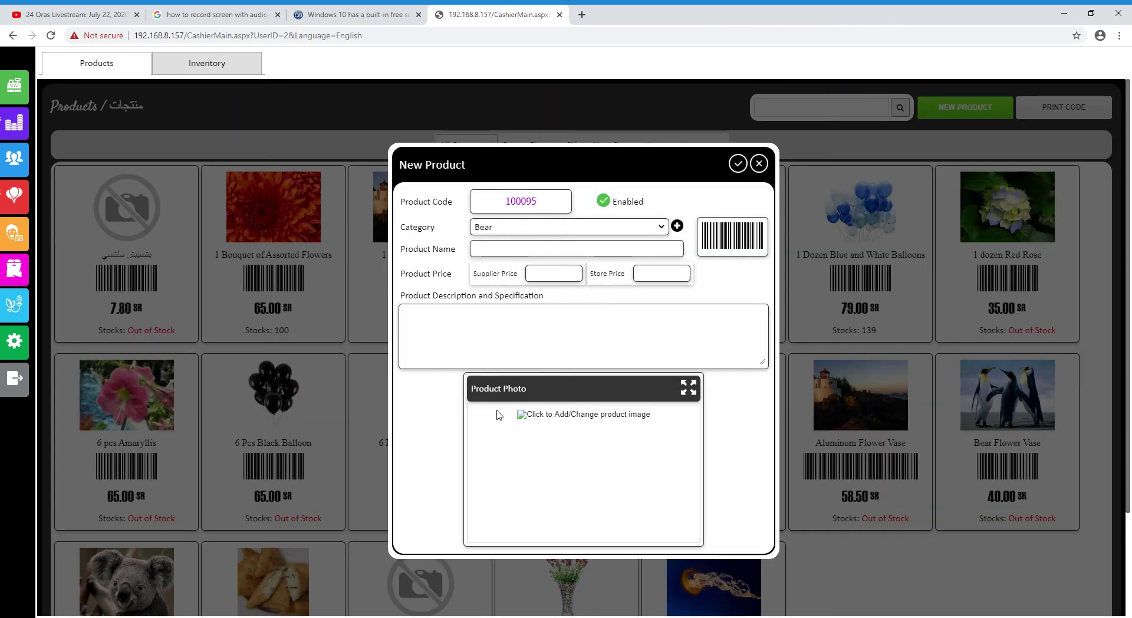
pyautogui.click(765, 167)
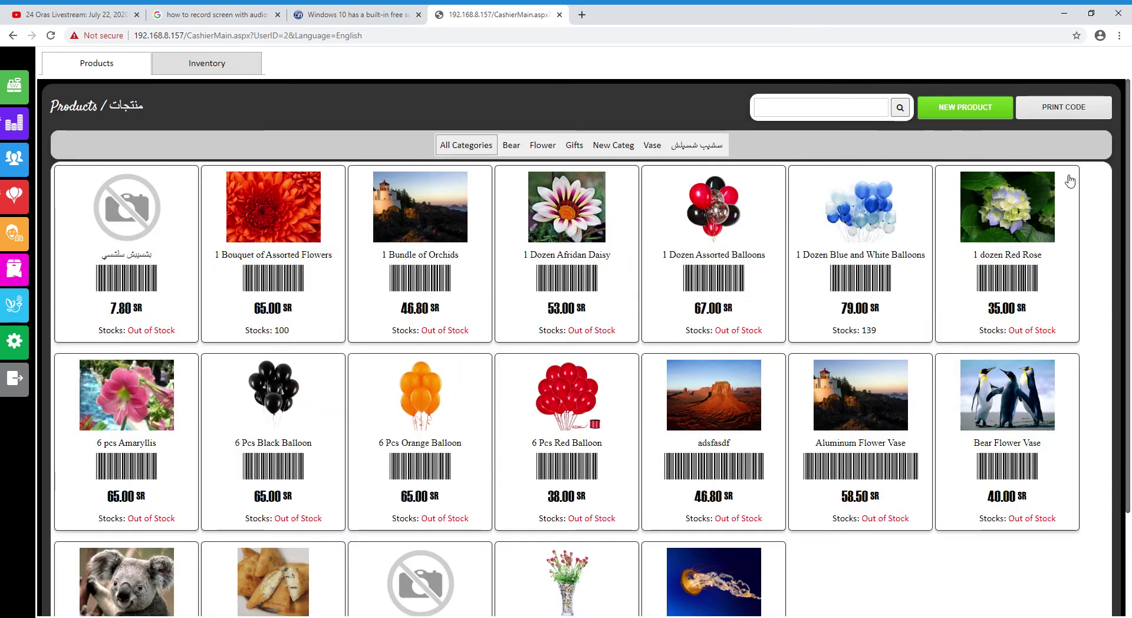
# Print the barcode list for all products
pyautogui.click(1043, 112)
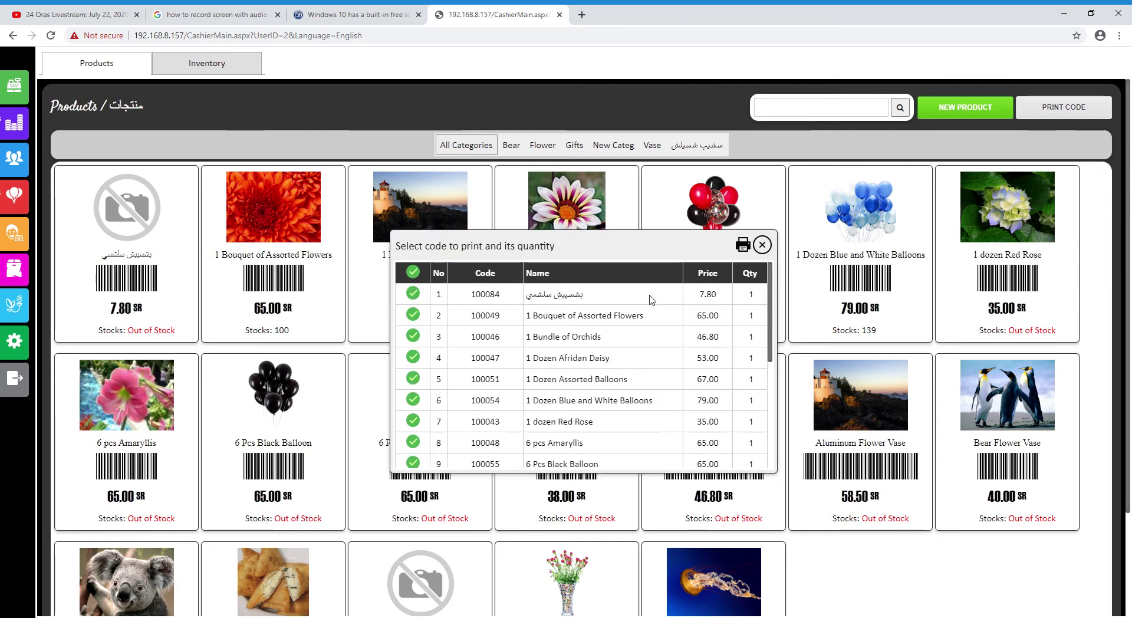
pyautogui.scroll(-2, 590, 366)
pyautogui.scroll(2, 560, 401)
pyautogui.scroll(-3, 522, 441)
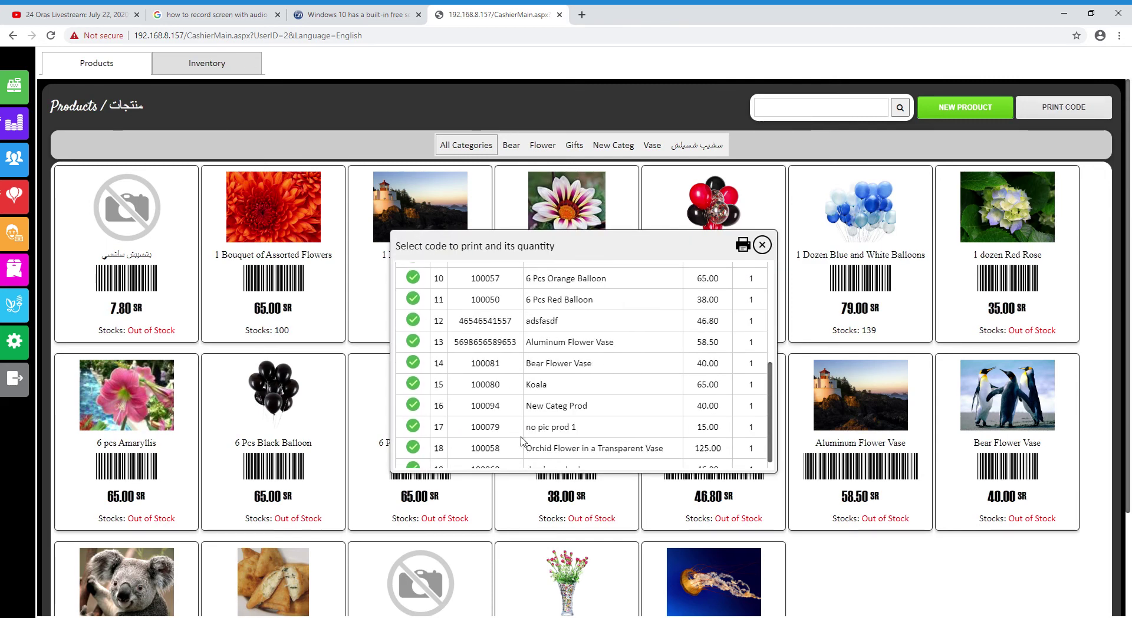
pyautogui.scroll(-2, 521, 441)
pyautogui.scroll(2, 941, 236)
pyautogui.scroll(-2, 513, 590)
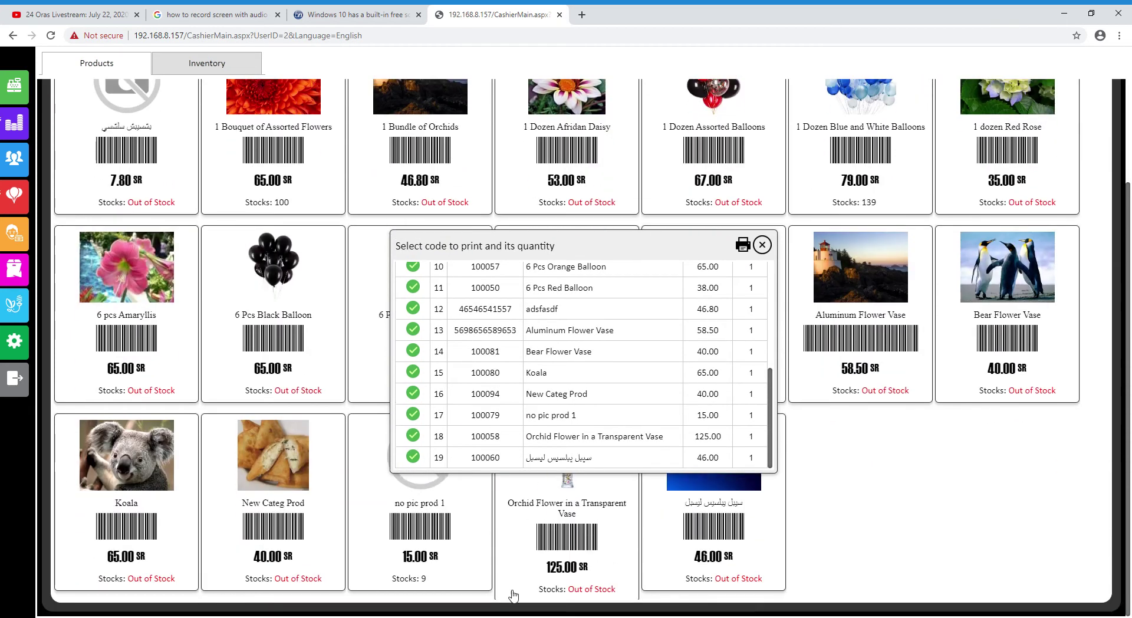
pyautogui.scroll(2, 814, 386)
pyautogui.scroll(3, 575, 400)
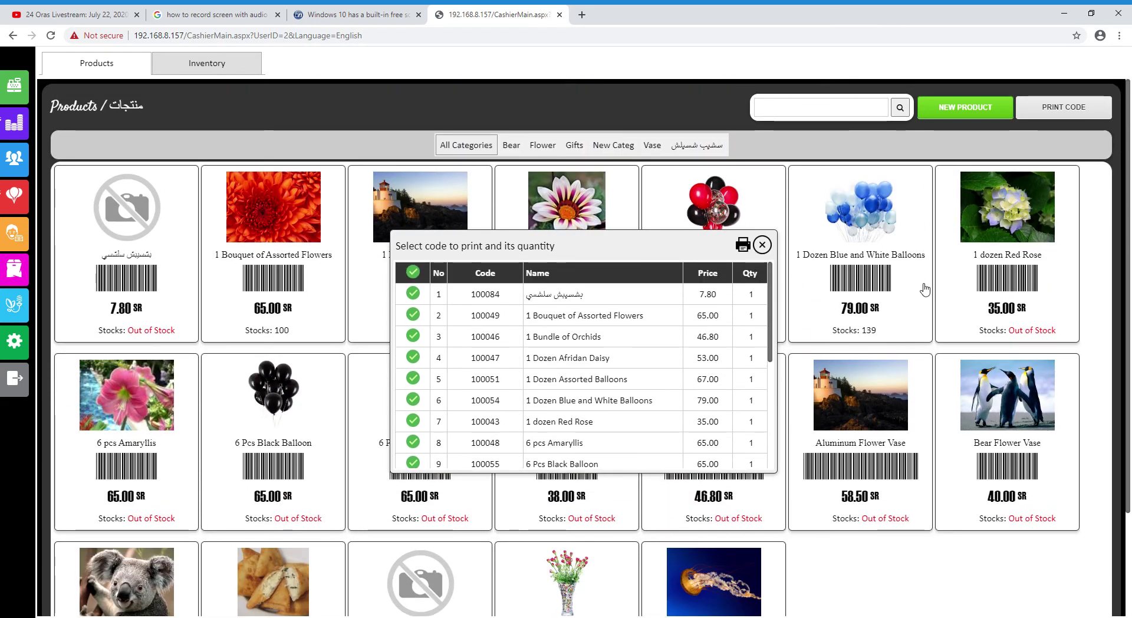
pyautogui.scroll(-3, 599, 361)
pyautogui.scroll(3, 602, 361)
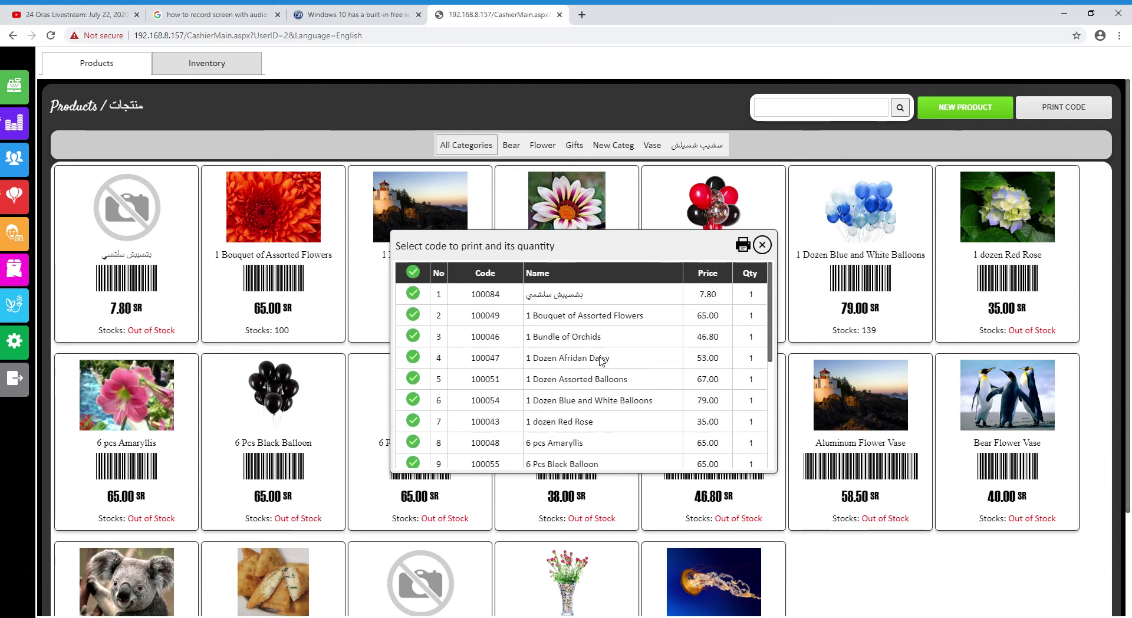
pyautogui.scroll(-1, 600, 360)
pyautogui.scroll(1, 619, 359)
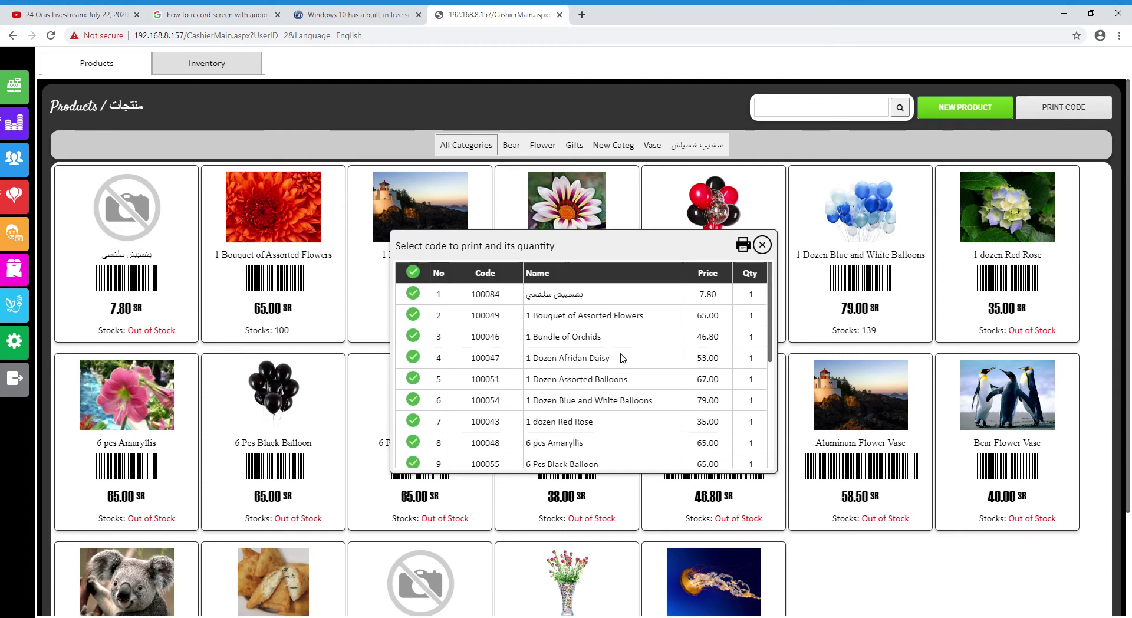
pyautogui.click(743, 247)
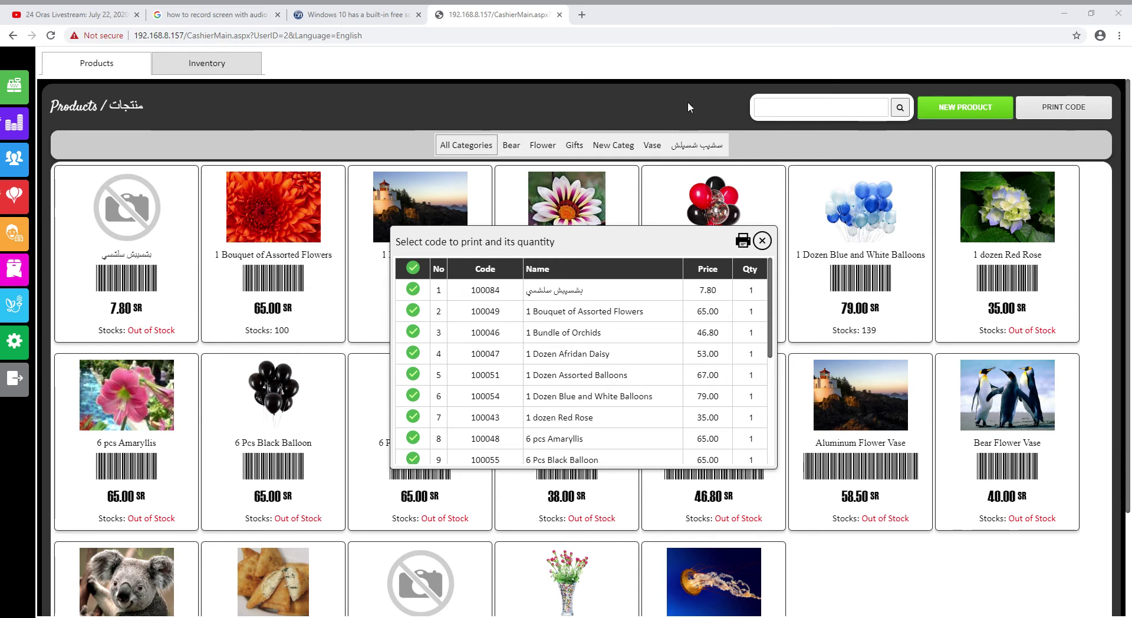
pyautogui.click(700, 21)
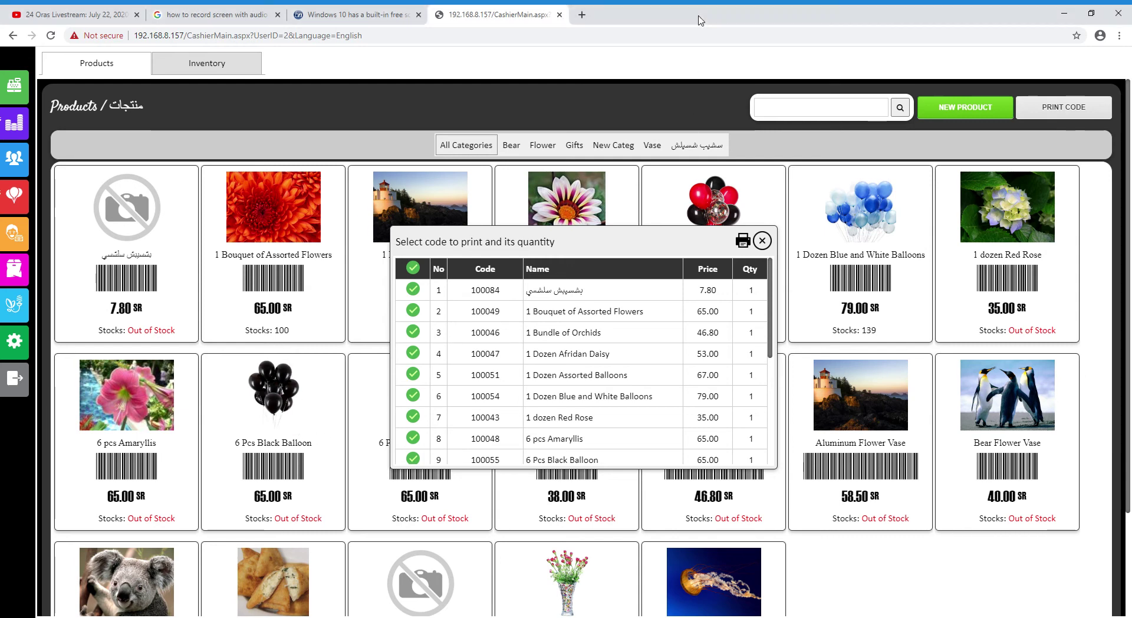
# Close the barcode list and look at the 6 Pcs Black Balloon details without changes
pyautogui.click(762, 240)
pyautogui.scroll(-1, 463, 427)
pyautogui.scroll(-2, 469, 436)
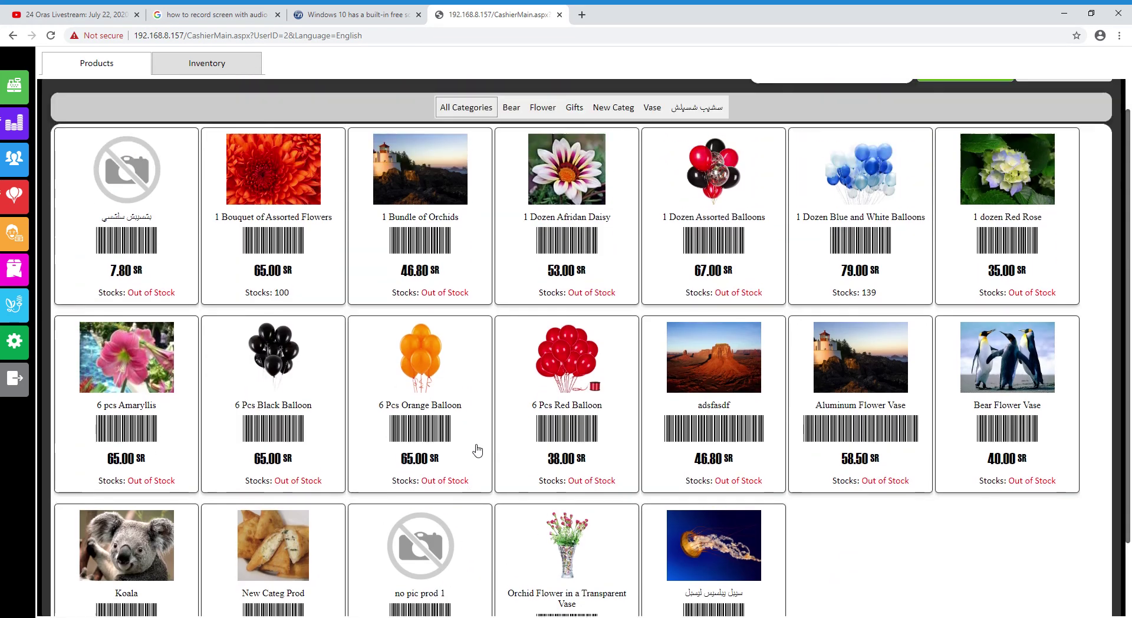
pyautogui.scroll(2, 472, 443)
pyautogui.scroll(-3, 815, 522)
pyautogui.scroll(3, 807, 527)
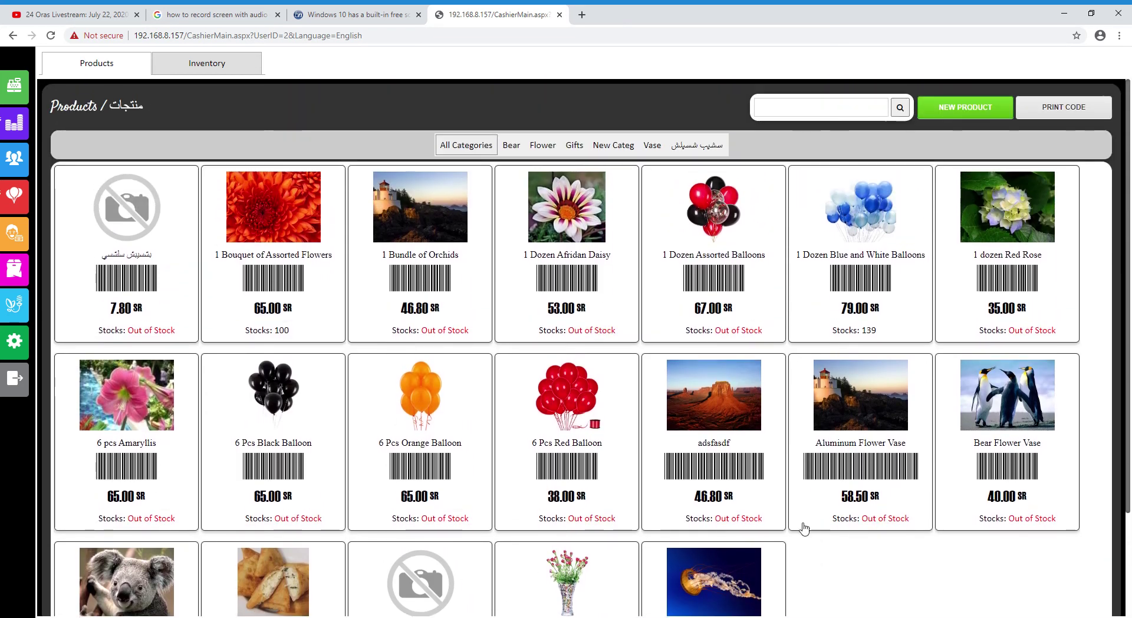
pyautogui.scroll(-4, 801, 525)
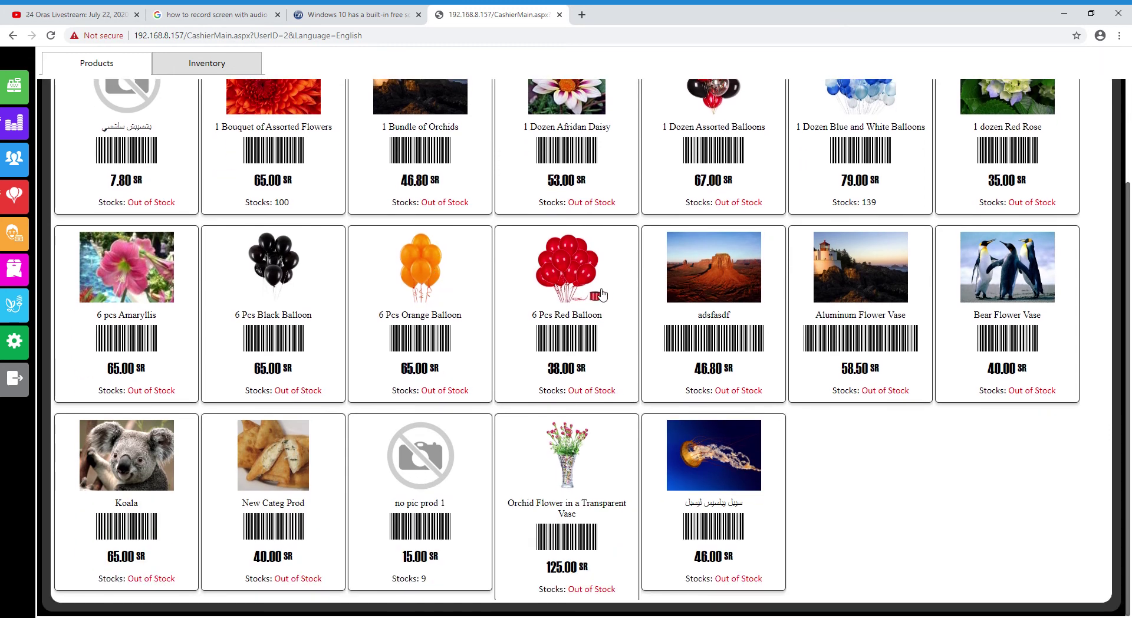
pyautogui.click(275, 272)
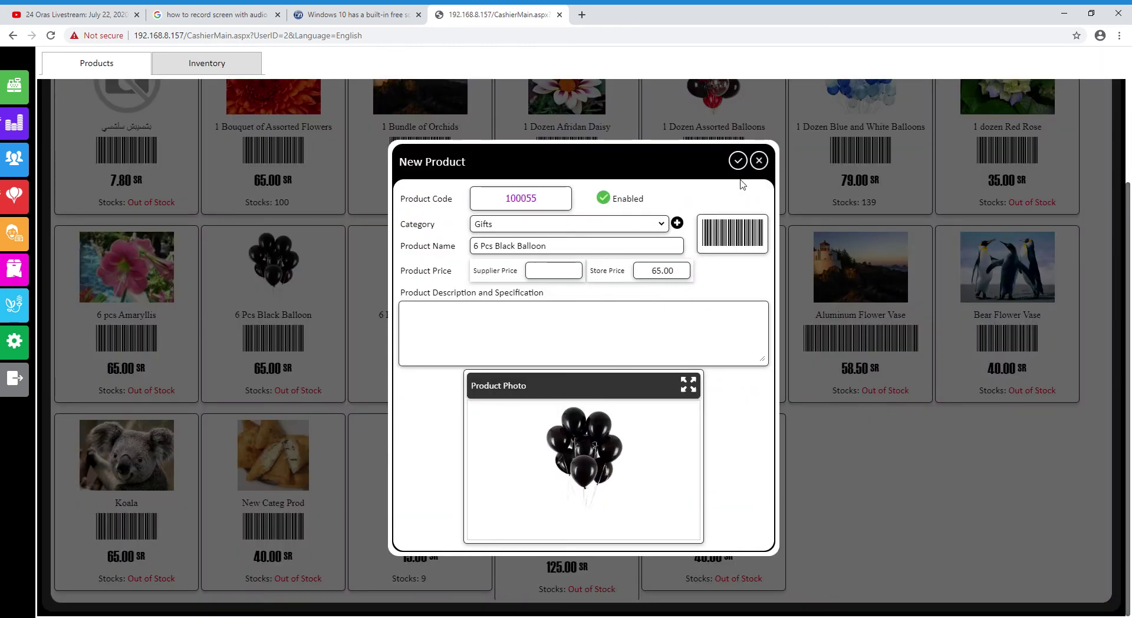
pyautogui.click(758, 161)
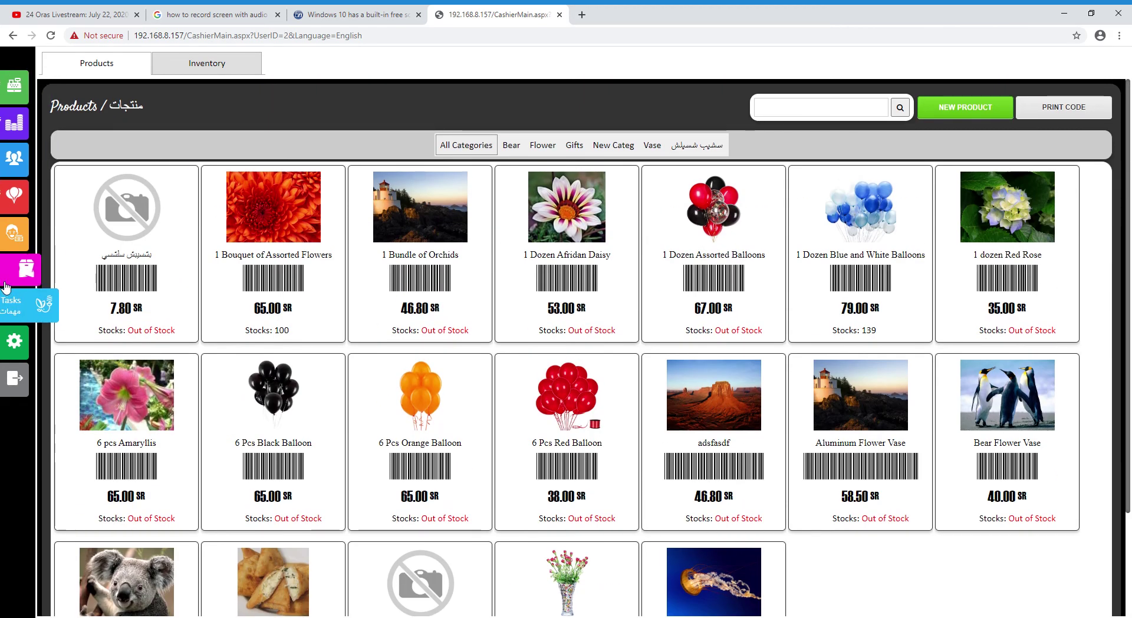
# Switch to the inventory table and check the -18 available stock figure
pyautogui.click(201, 63)
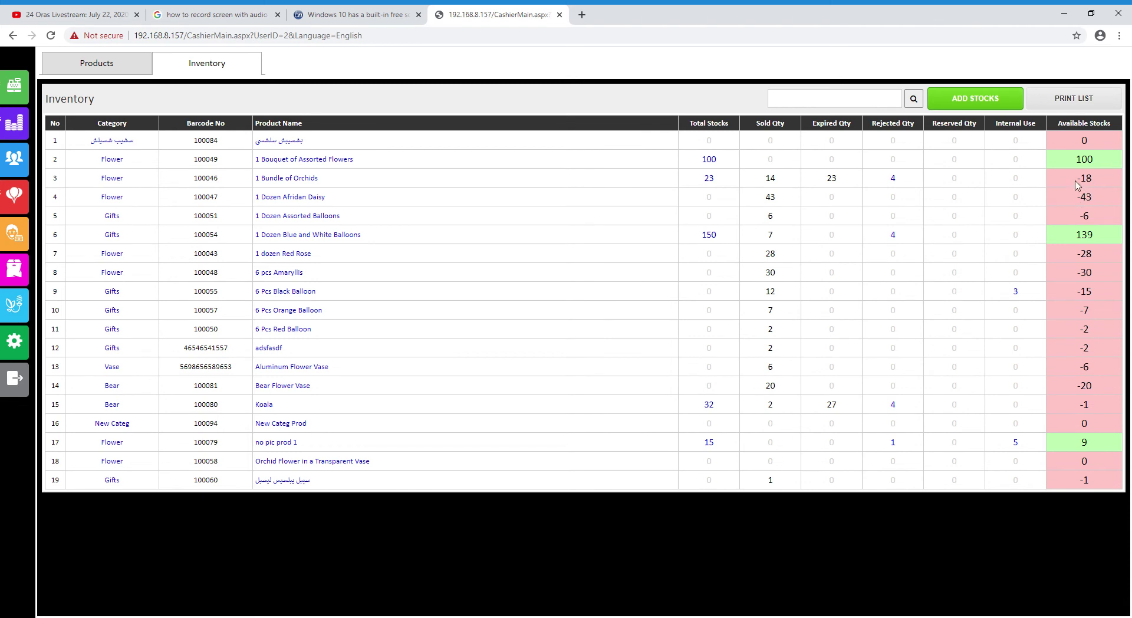
pyautogui.moveTo(1075, 181); pyautogui.dragTo(1095, 180)
pyautogui.click(1097, 202)
# Review 1 Bundle of Orchids stock status: 14 sold, 23 expired, reserved and internal use
pyautogui.click(300, 185)
pyautogui.moveTo(474, 346); pyautogui.dragTo(457, 345)
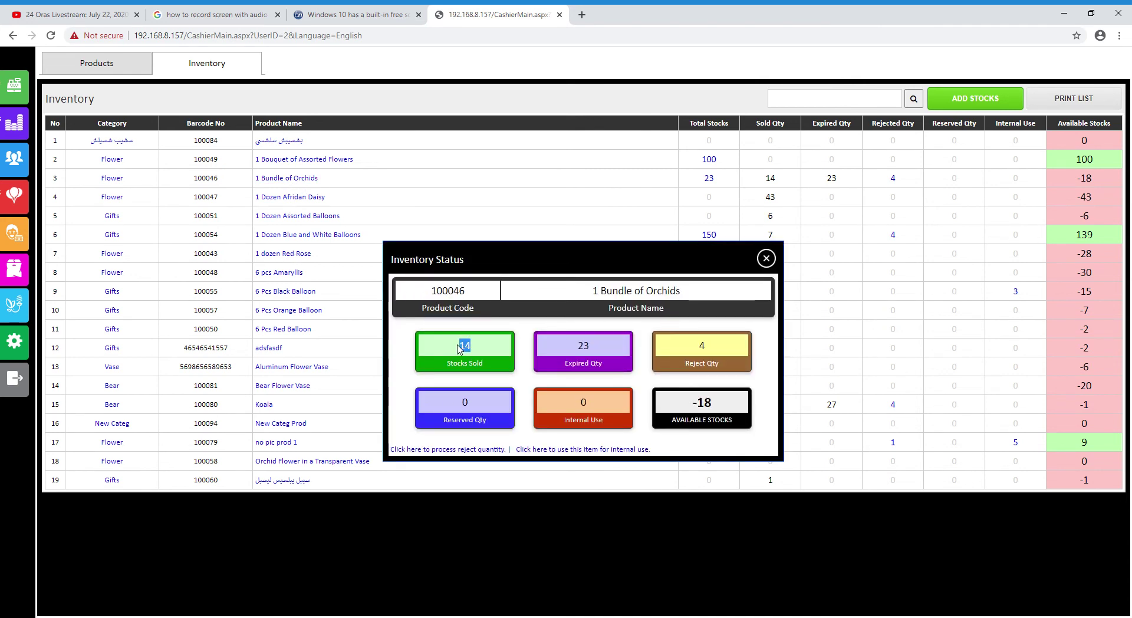
pyautogui.click(449, 359)
pyautogui.moveTo(654, 298); pyautogui.dragTo(725, 298)
pyautogui.click(617, 365)
pyautogui.moveTo(578, 352); pyautogui.dragTo(606, 344)
pyautogui.click(606, 343)
pyautogui.doubleClick(470, 409)
pyautogui.click(480, 422)
pyautogui.doubleClick(465, 412)
pyautogui.doubleClick(587, 411)
pyautogui.click(766, 259)
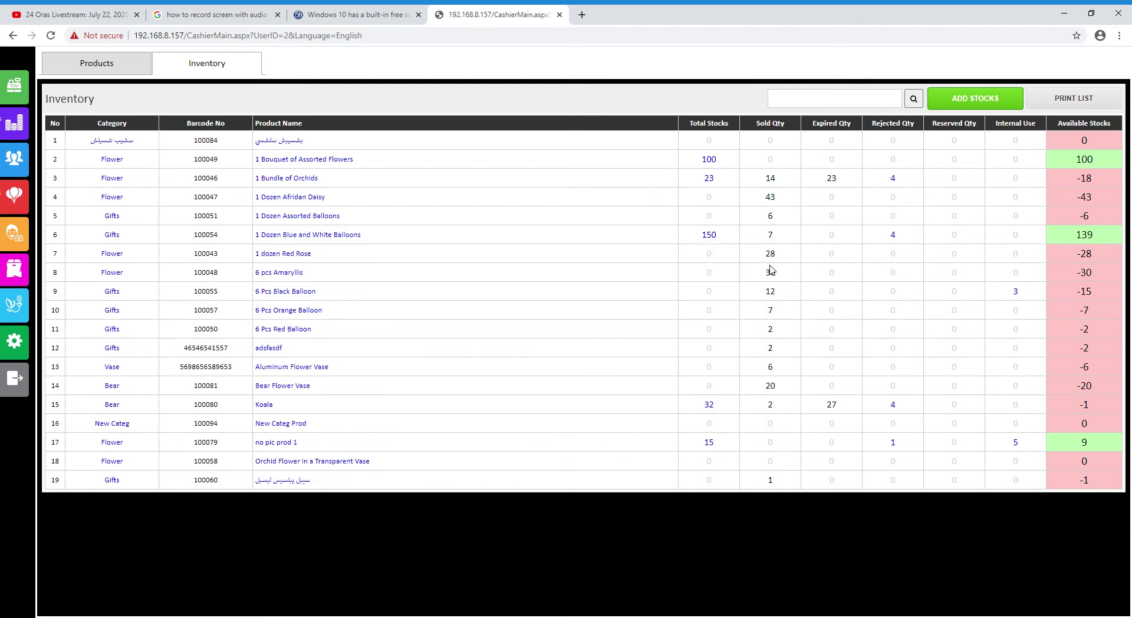
# Check stock additions for 1 Bouquet of Assorted Flowers, then open 1 Dozen Afridan Daisy's status
pyautogui.click(715, 167)
pyautogui.click(791, 235)
pyautogui.click(299, 202)
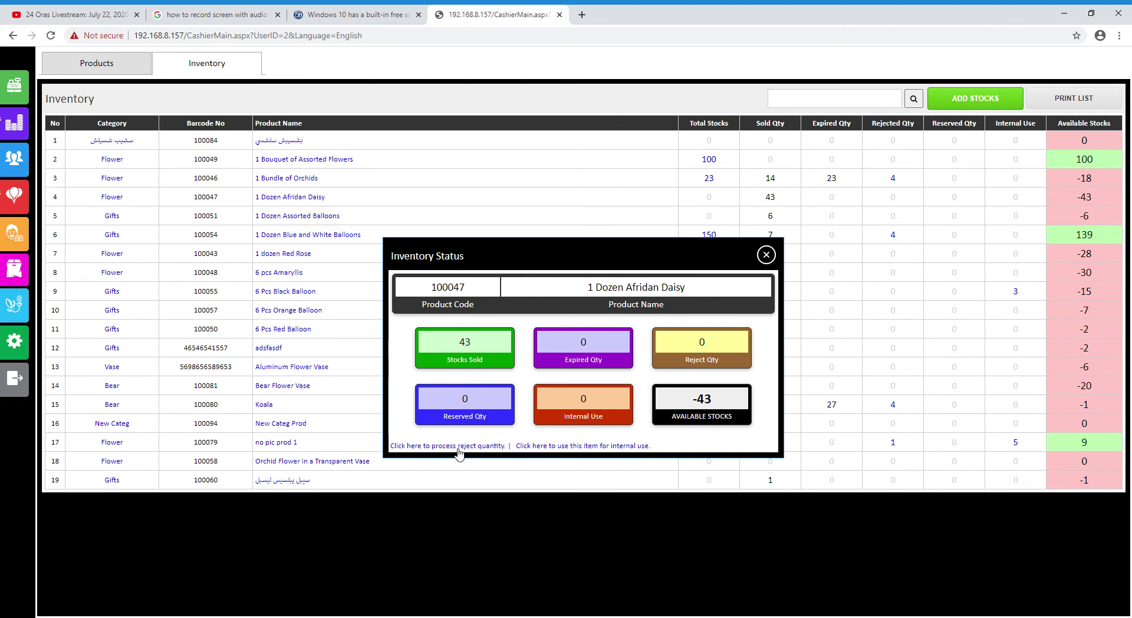
# Reject 2 units of 1 Dozen Afridan Daisy with a placeholder reason
pyautogui.click(725, 341)
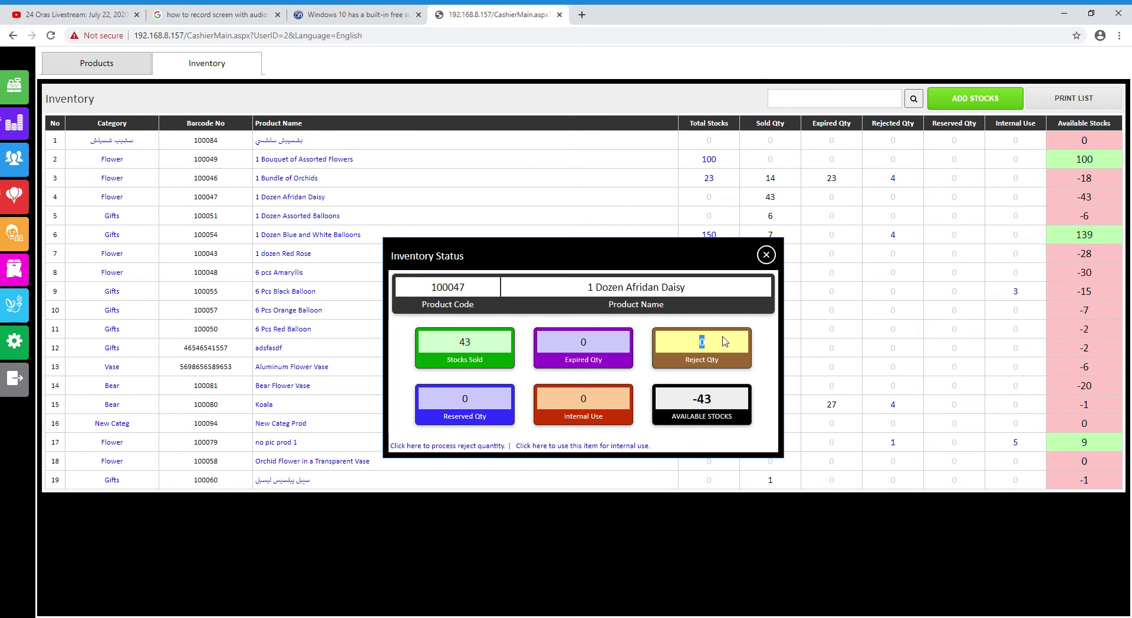
pyautogui.click(464, 447)
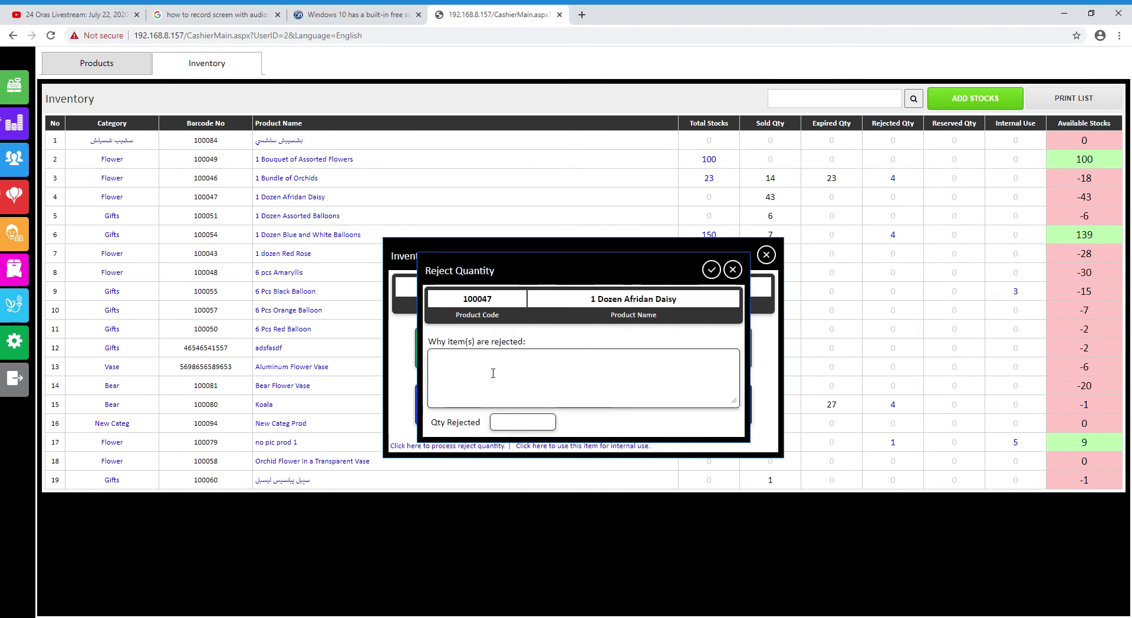
pyautogui.write('asdf asdf sadfsadf asdf')
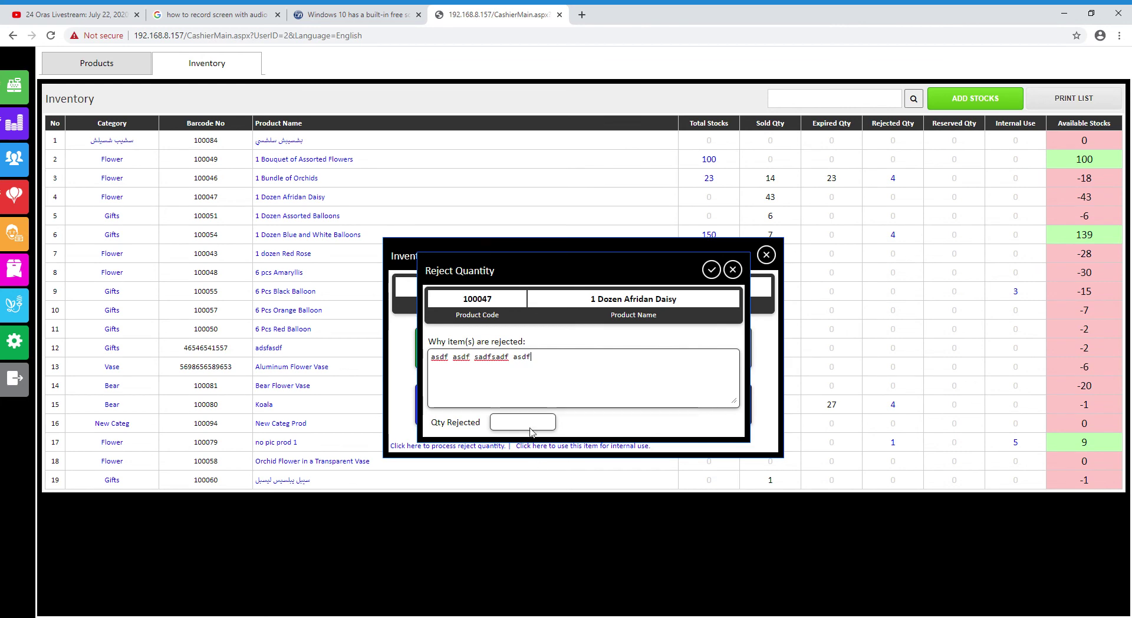
pyautogui.write('2')
pyautogui.click(711, 270)
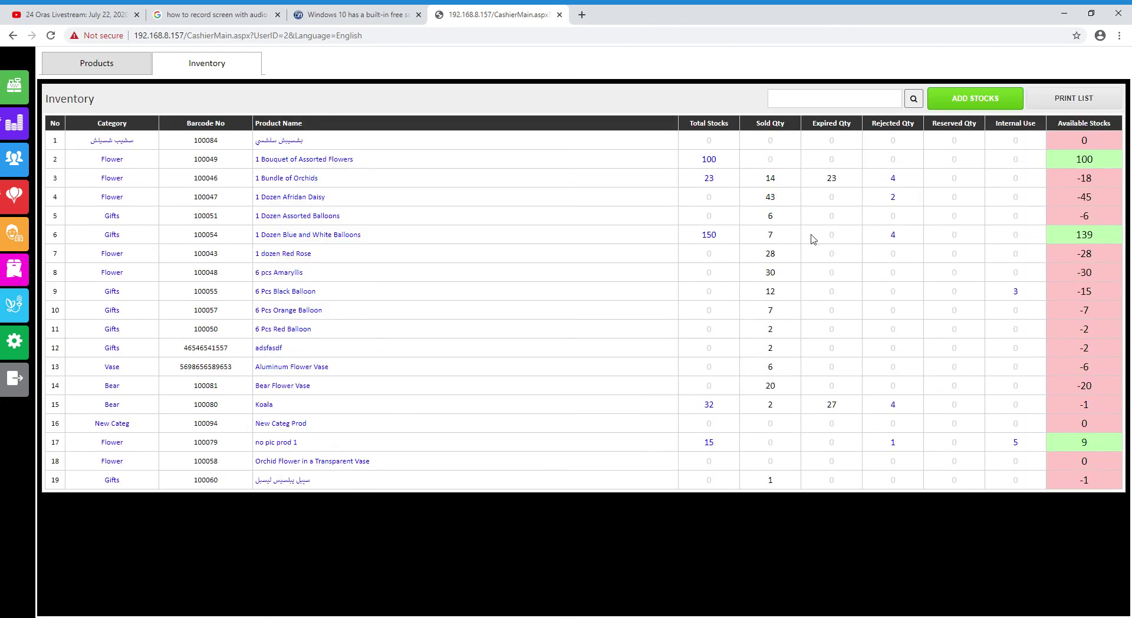
# Check Afridan Daisy's rejection history, then open 1 dozen Red Rose's stock status
pyautogui.click(893, 199)
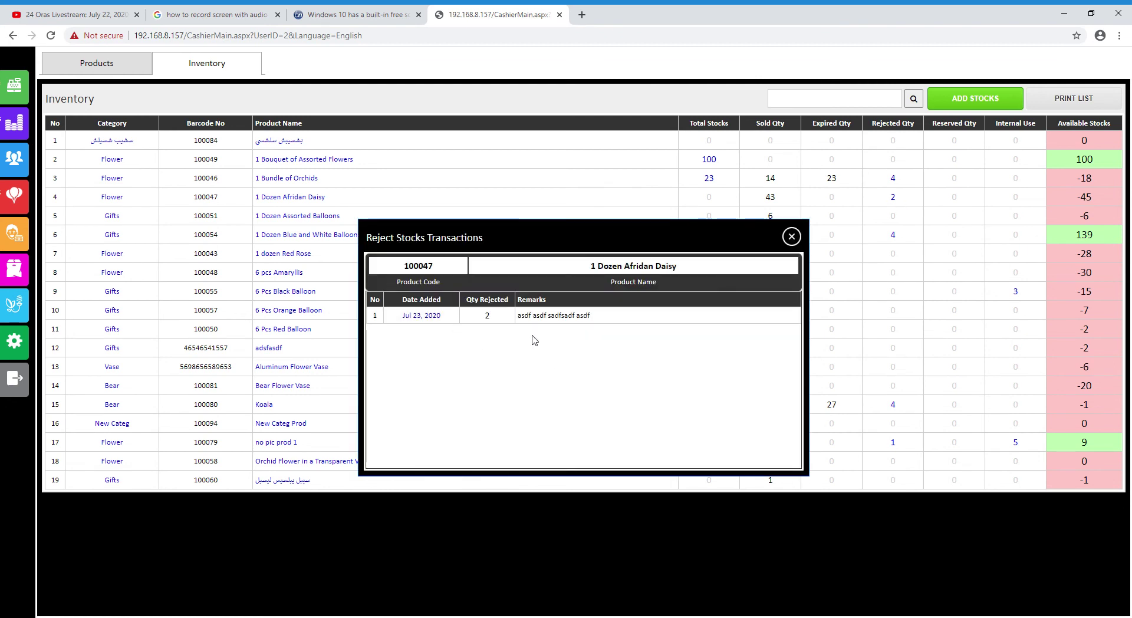
pyautogui.click(791, 237)
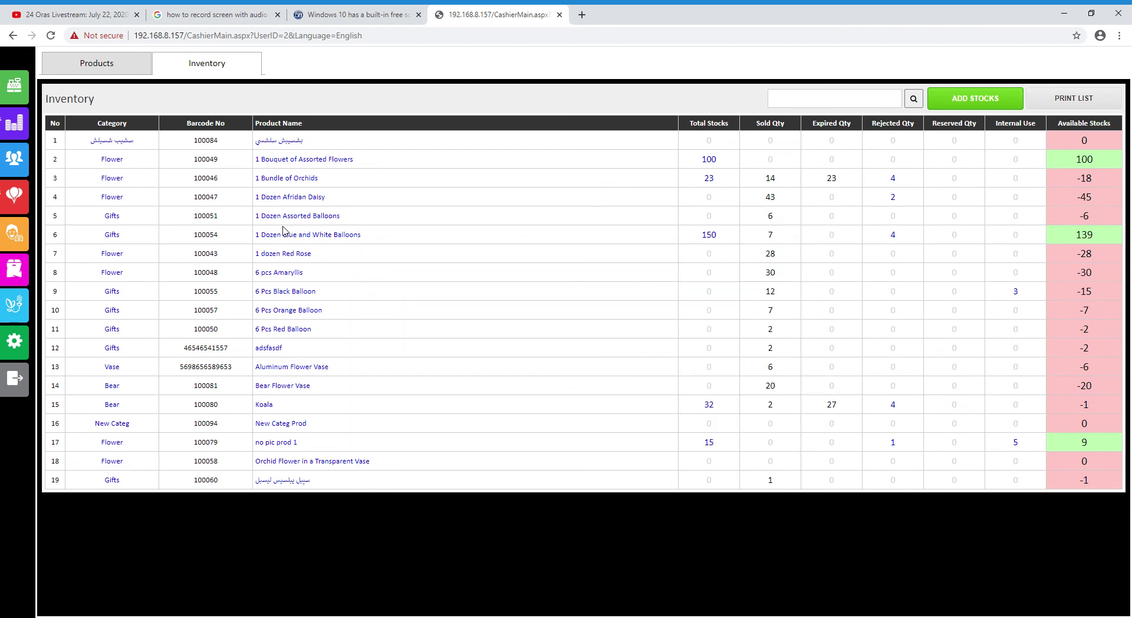
pyautogui.click(285, 254)
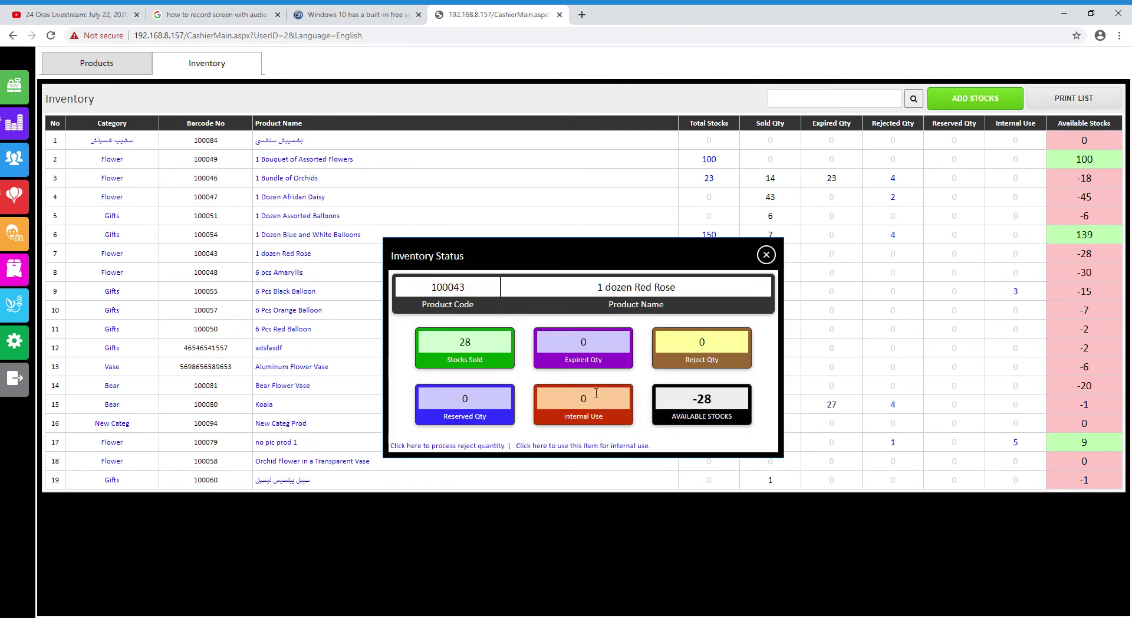
# Log 2 units of 6 Pcs Black Balloon for internal use and check its usage history
pyautogui.click(766, 255)
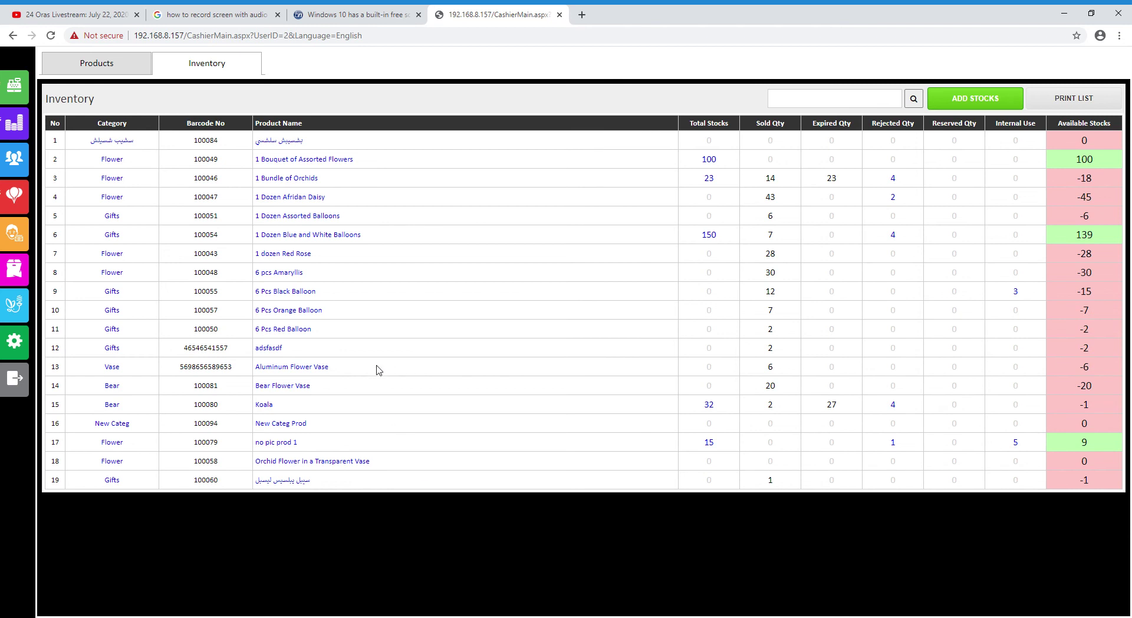
pyautogui.click(298, 292)
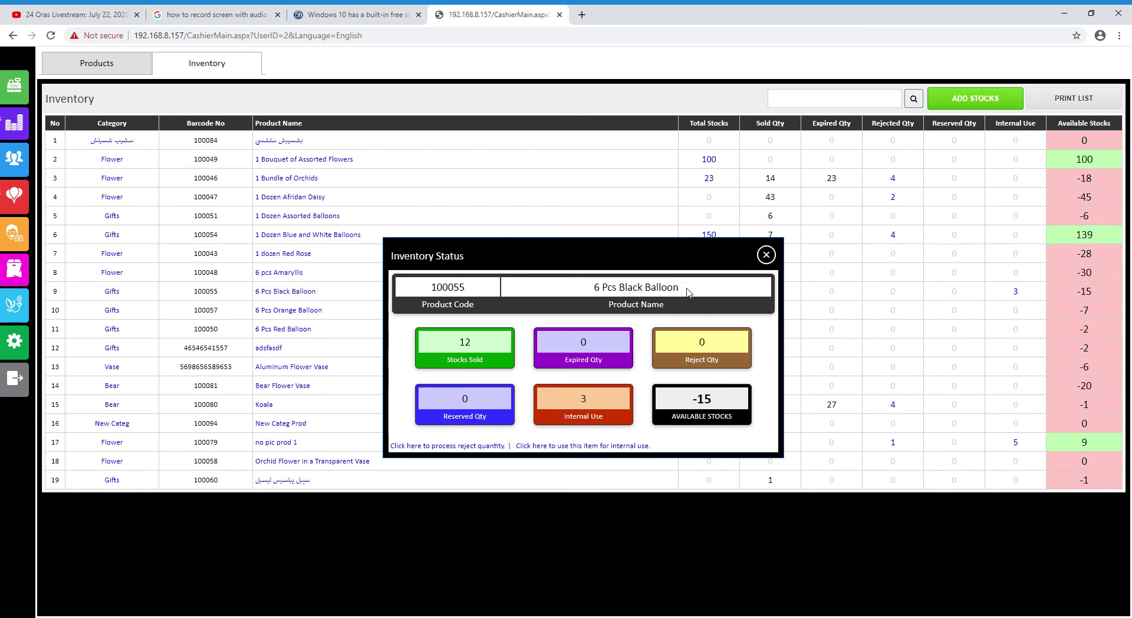
pyautogui.doubleClick(588, 408)
pyautogui.click(614, 446)
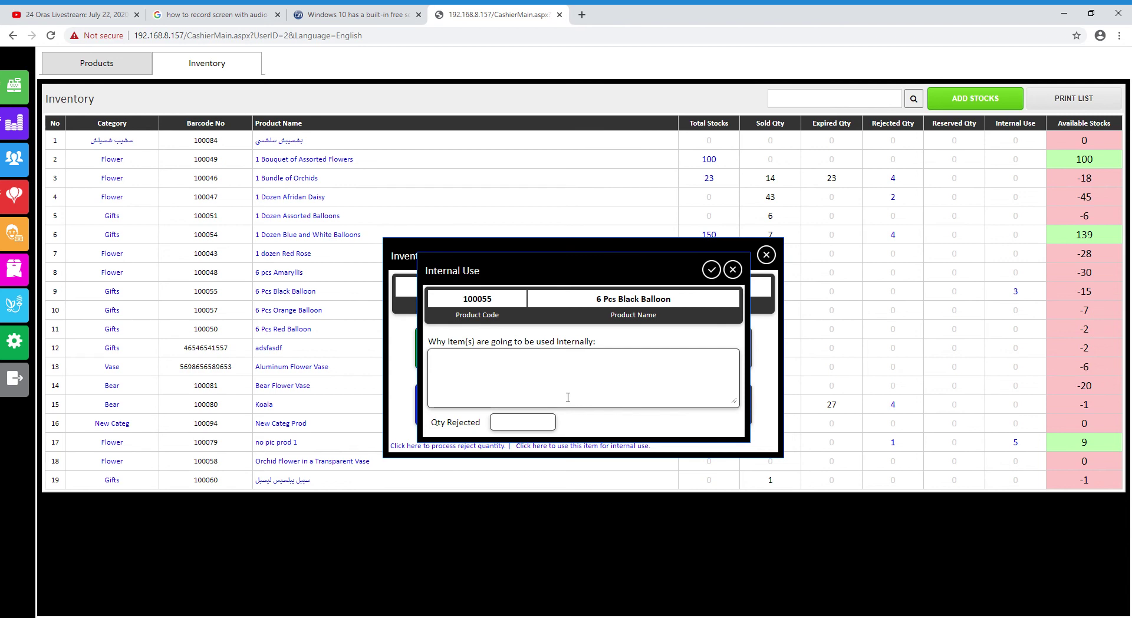
pyautogui.write('asdf asdf sadf sadfsadfsad')
pyautogui.click(543, 427)
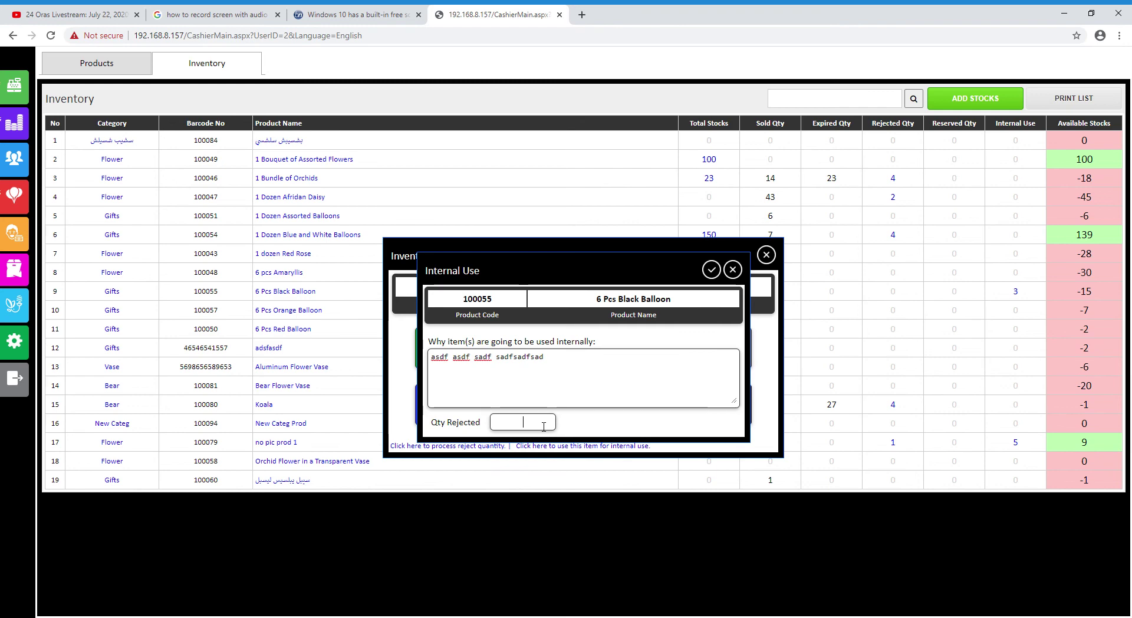
pyautogui.click(711, 269)
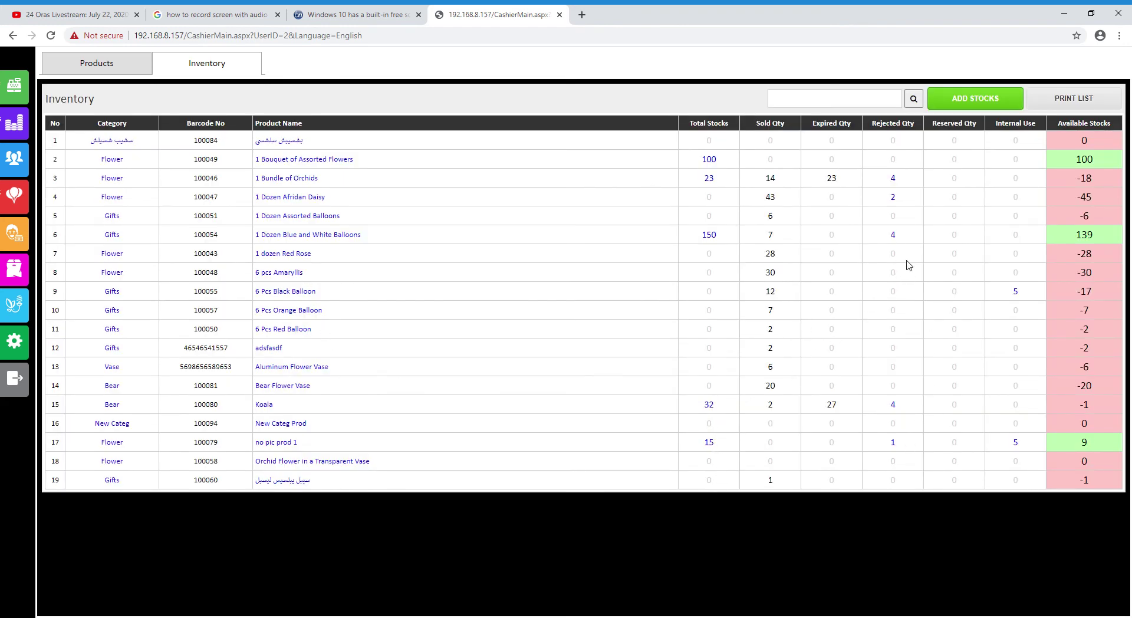
pyautogui.click(1016, 293)
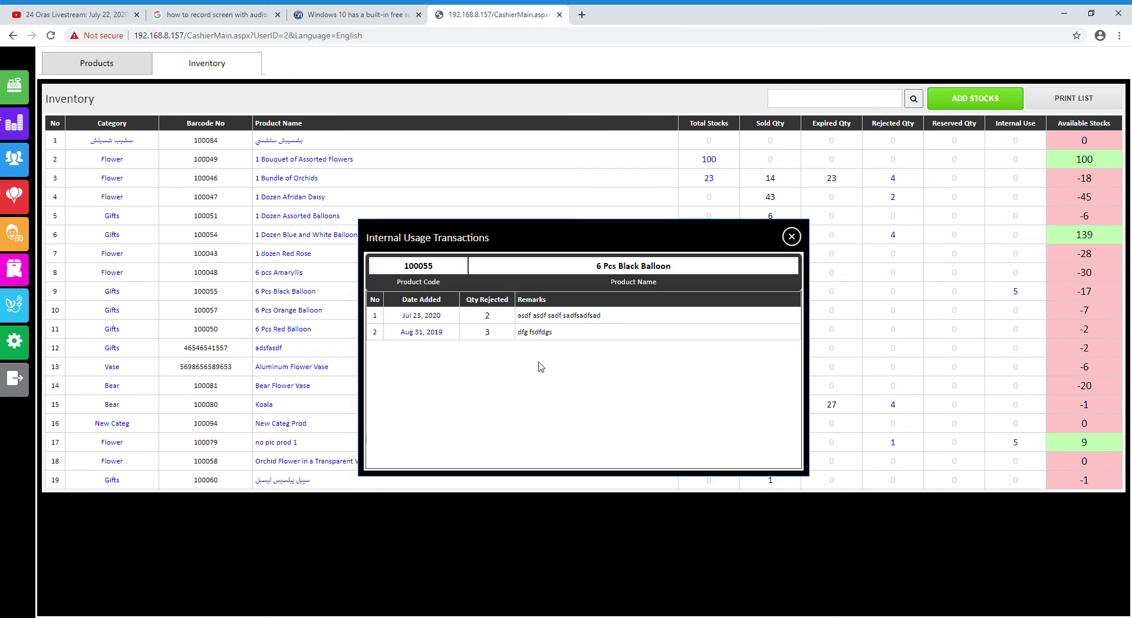
pyautogui.click(790, 235)
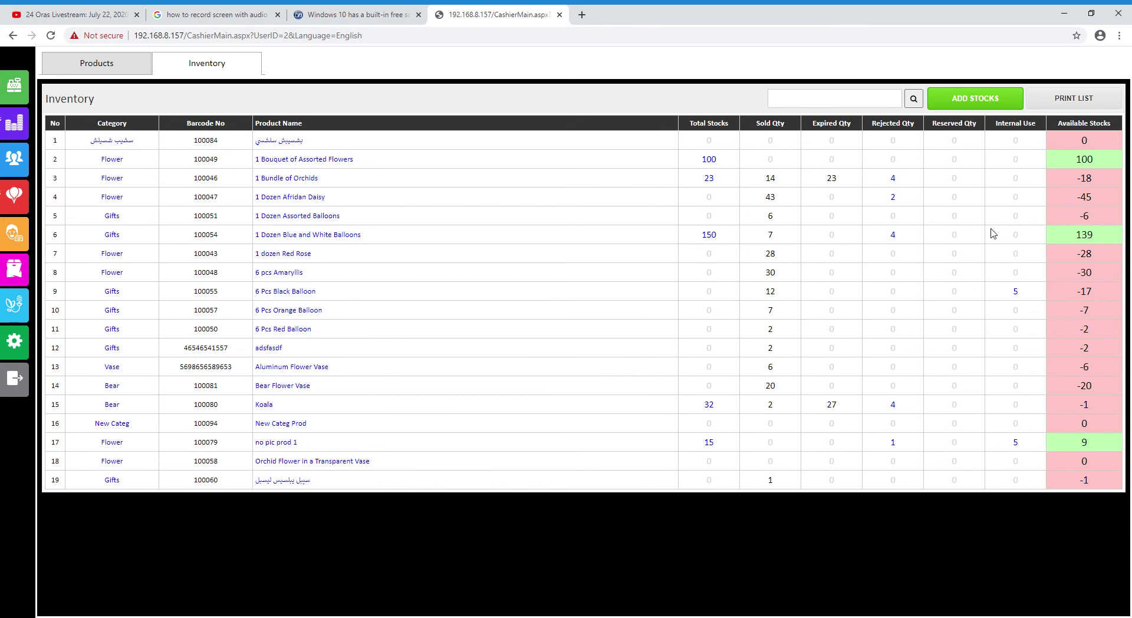
# Review Black Balloon's internal usage, then rejected-stock records for 1 Bundle of Orchids and Koala
pyautogui.click(1016, 293)
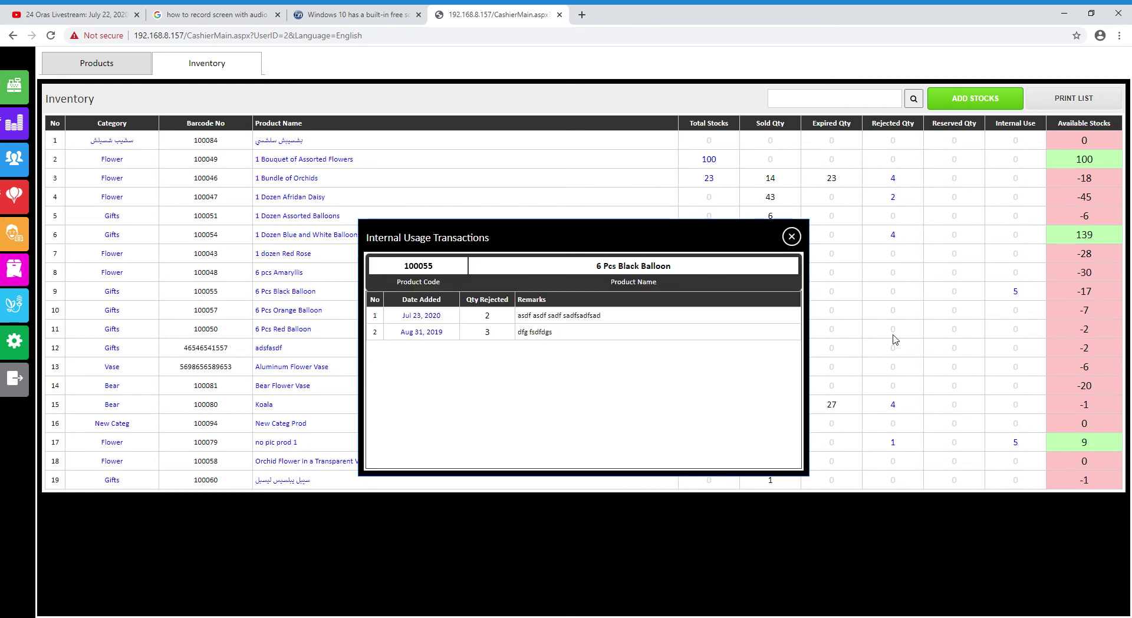
pyautogui.click(791, 237)
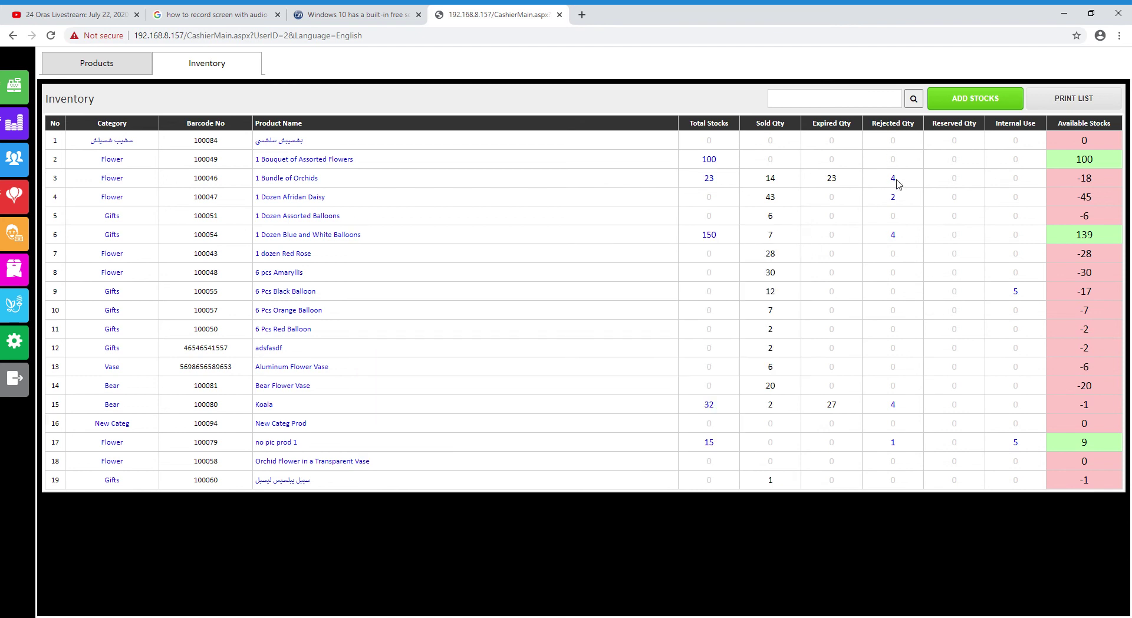
pyautogui.click(894, 178)
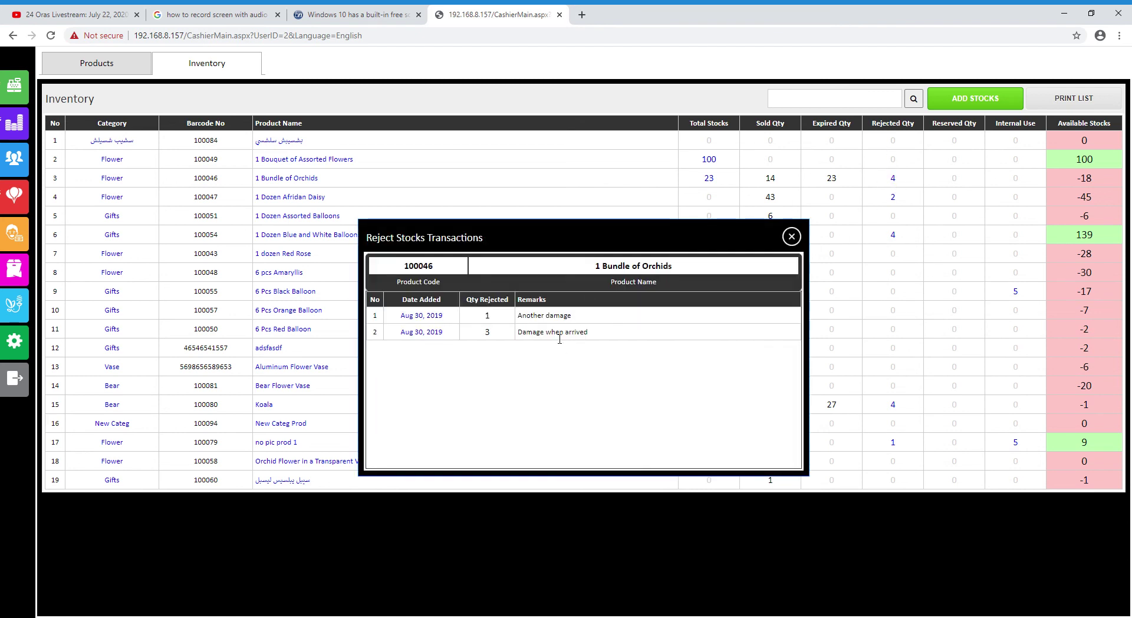
pyautogui.click(791, 236)
pyautogui.click(894, 404)
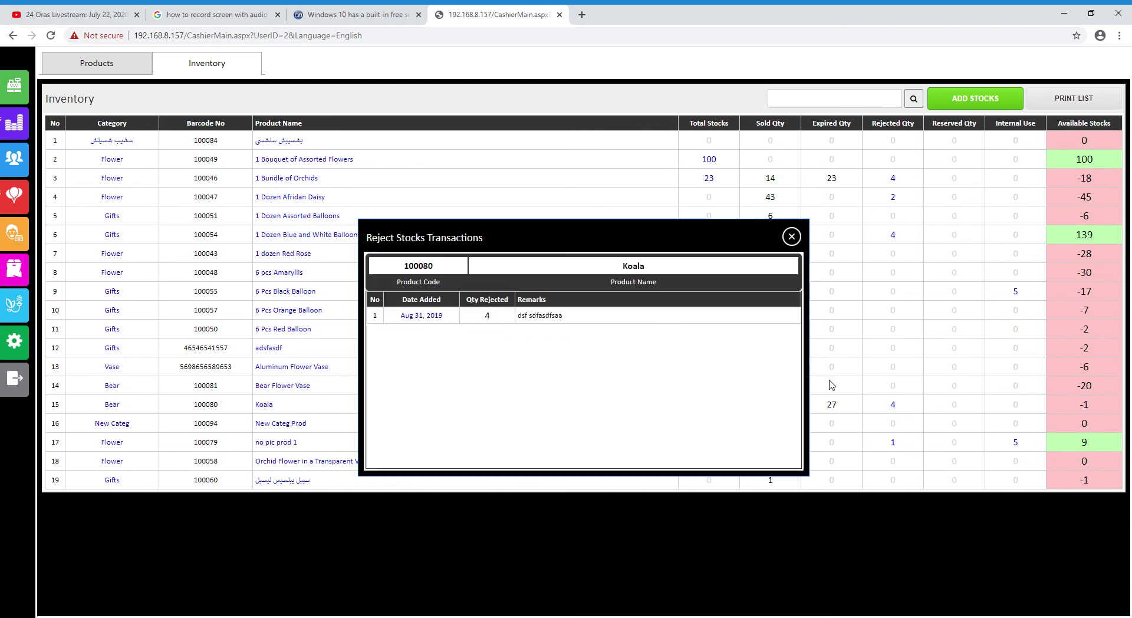
pyautogui.click(791, 237)
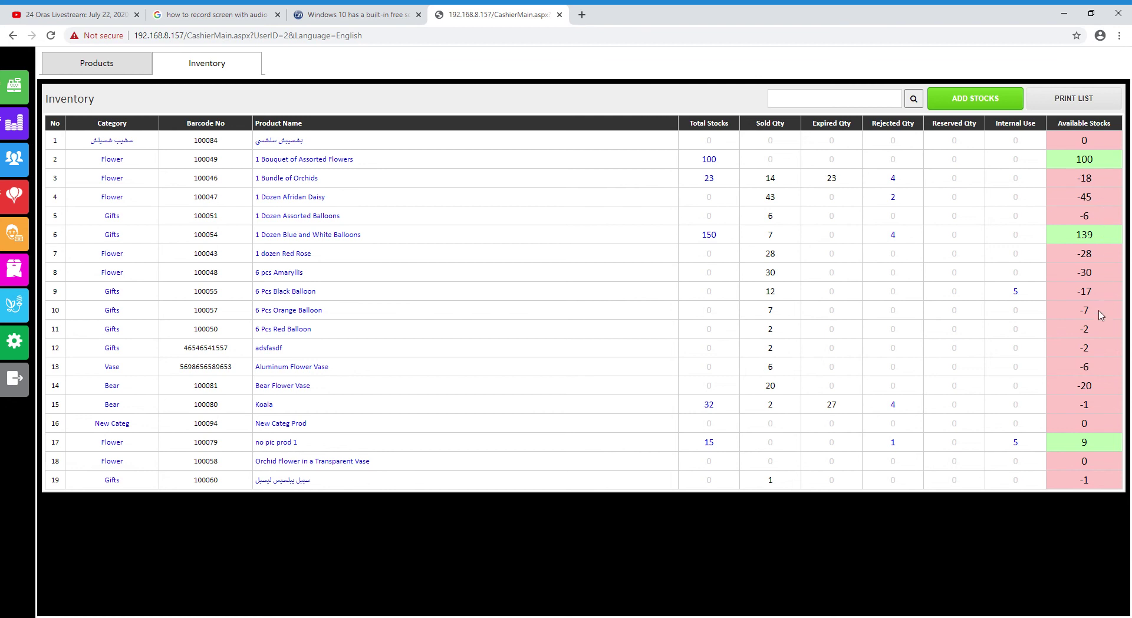
pyautogui.moveTo(1091, 450); pyautogui.dragTo(1075, 451)
pyautogui.click(1101, 244)
# Toggle between catalogue and inventory views, then go to the Point of Sale order screen
pyautogui.click(136, 70)
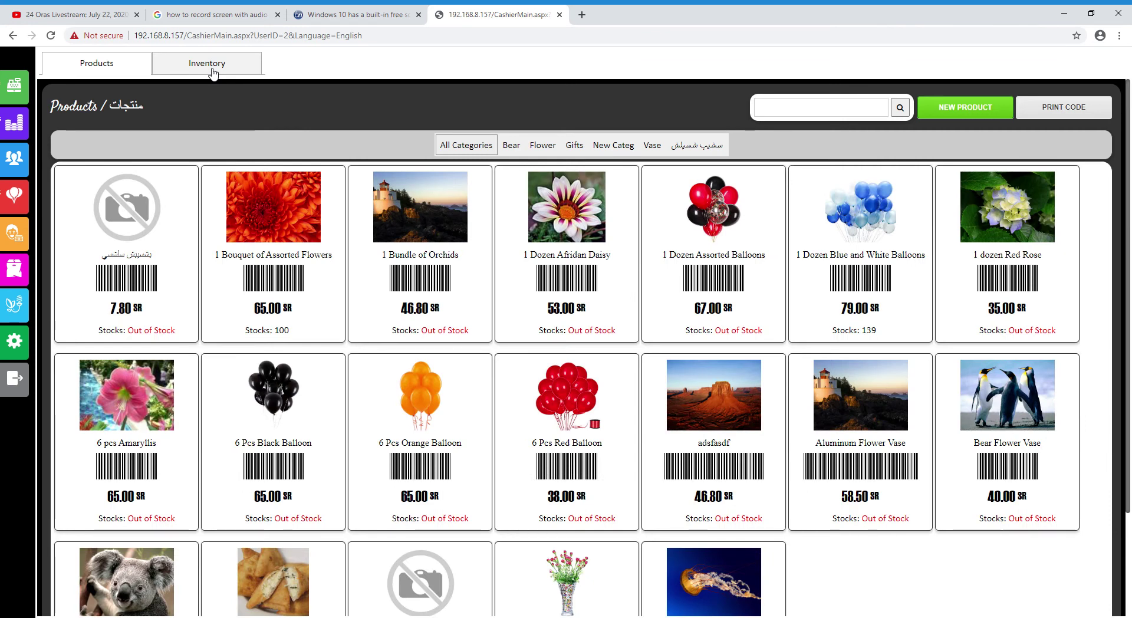
pyautogui.click(211, 70)
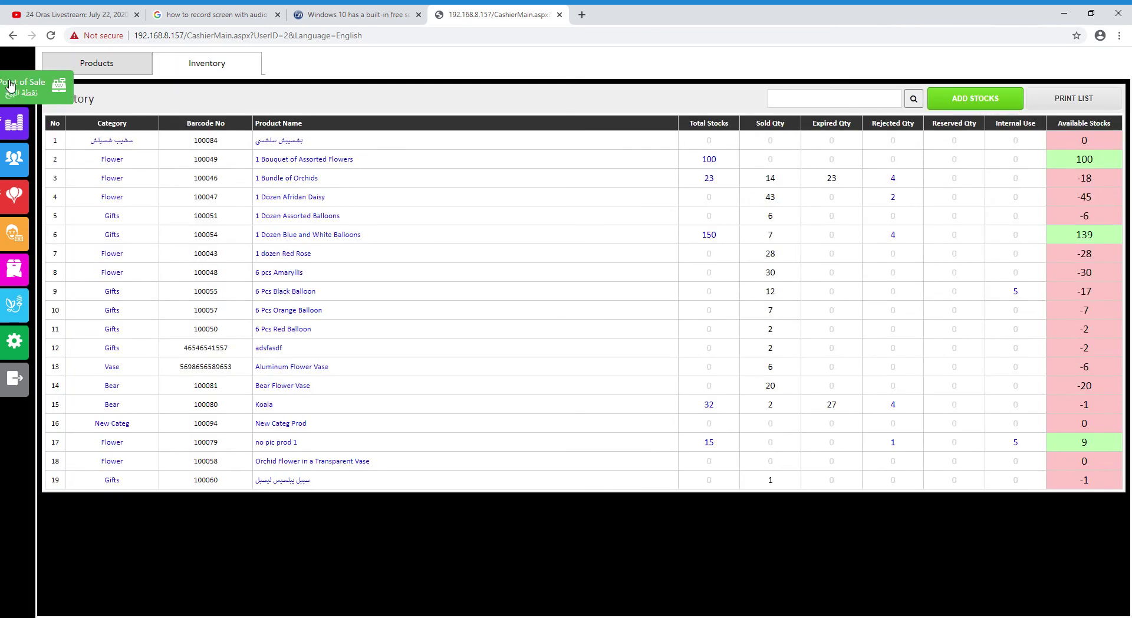
pyautogui.click(18, 341)
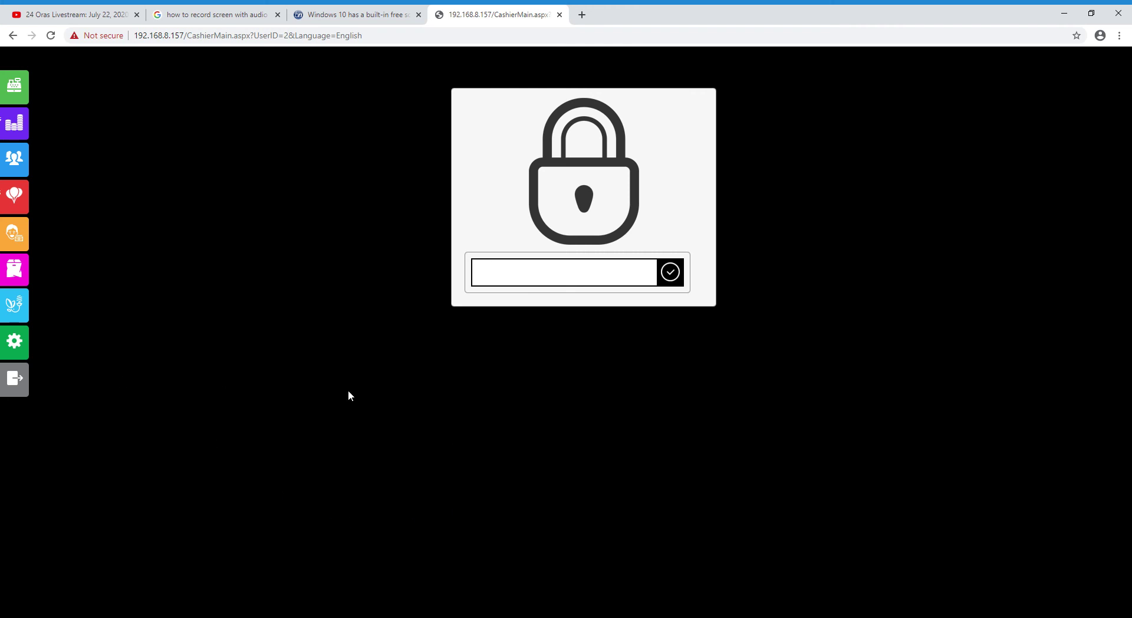
pyautogui.click(22, 84)
pyautogui.scroll(-4, 428, 513)
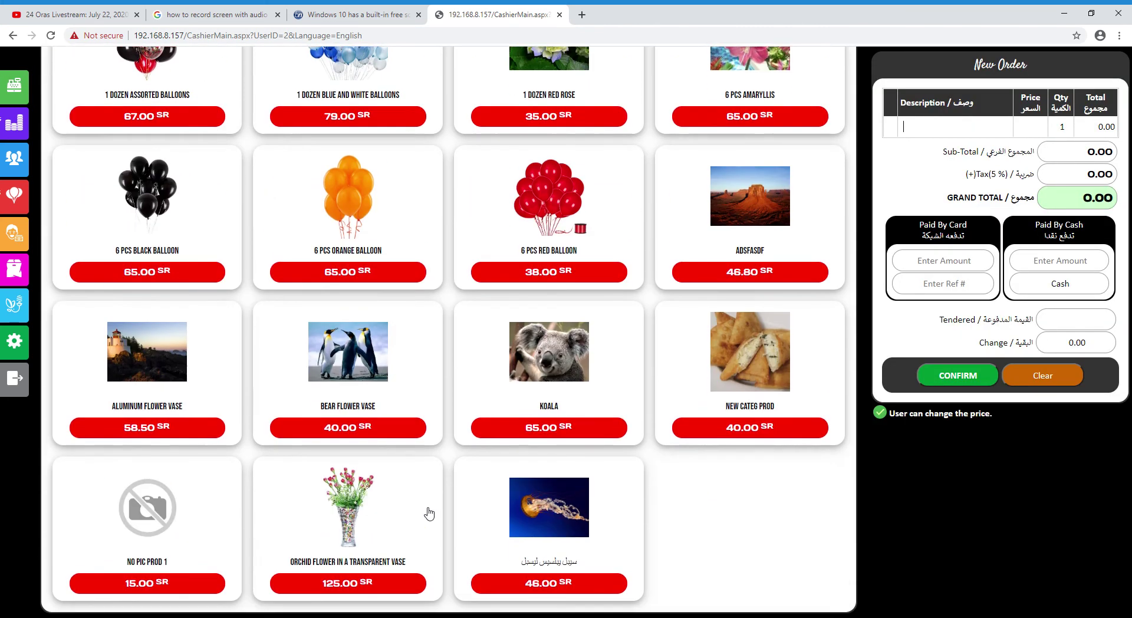
pyautogui.scroll(4, 428, 513)
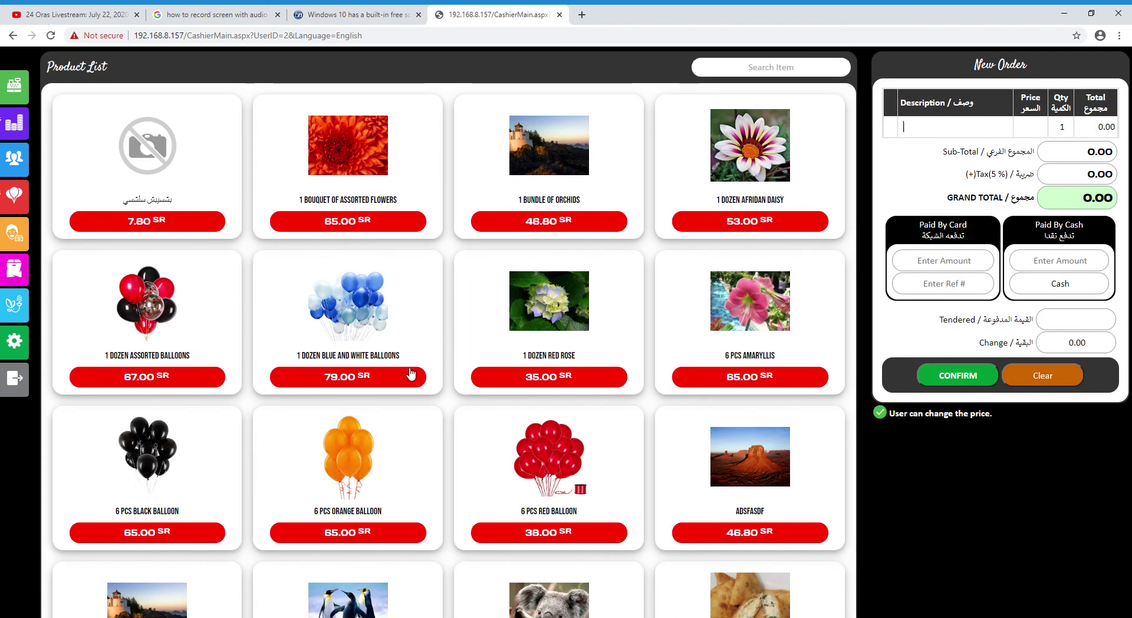
pyautogui.scroll(-2, 448, 380)
pyautogui.scroll(-3, 406, 466)
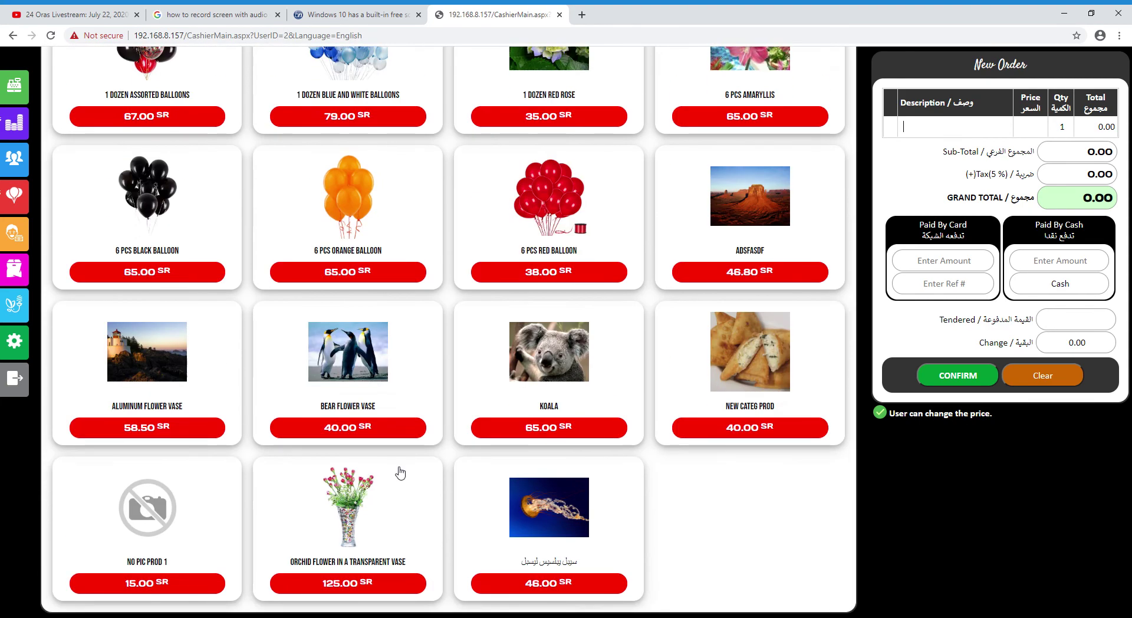
pyautogui.scroll(5, 522, 465)
# Sell 1 dozen Red Rose, 6 pcs Amaryllis and 6 Pcs Black Balloon for 173.25, printing the receipt
pyautogui.click(569, 366)
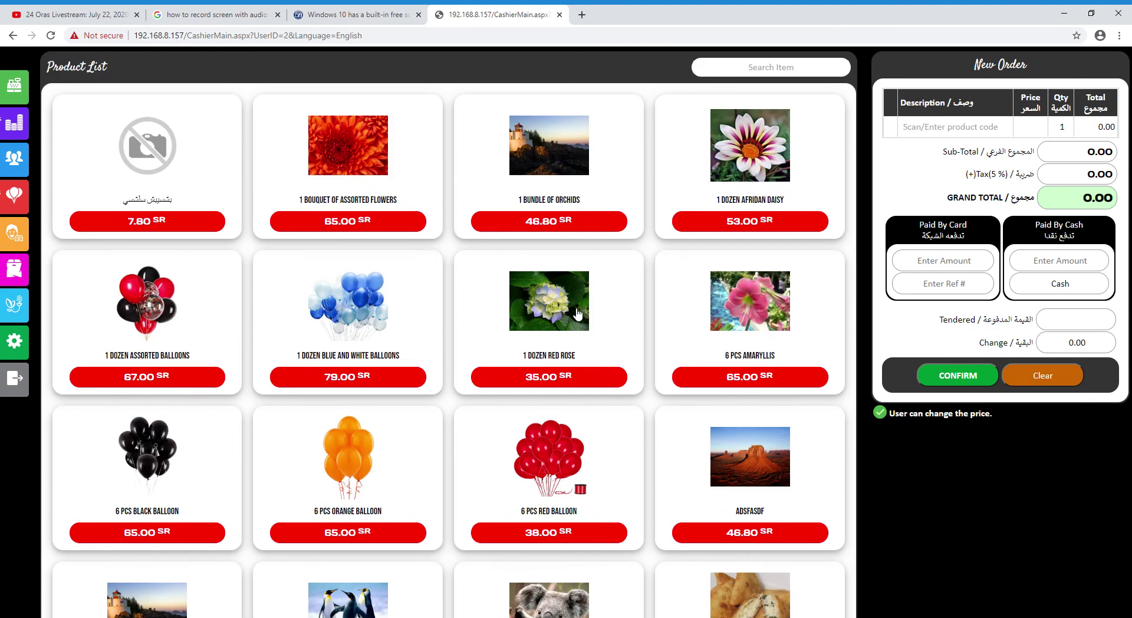
pyautogui.click(761, 315)
pyautogui.click(164, 432)
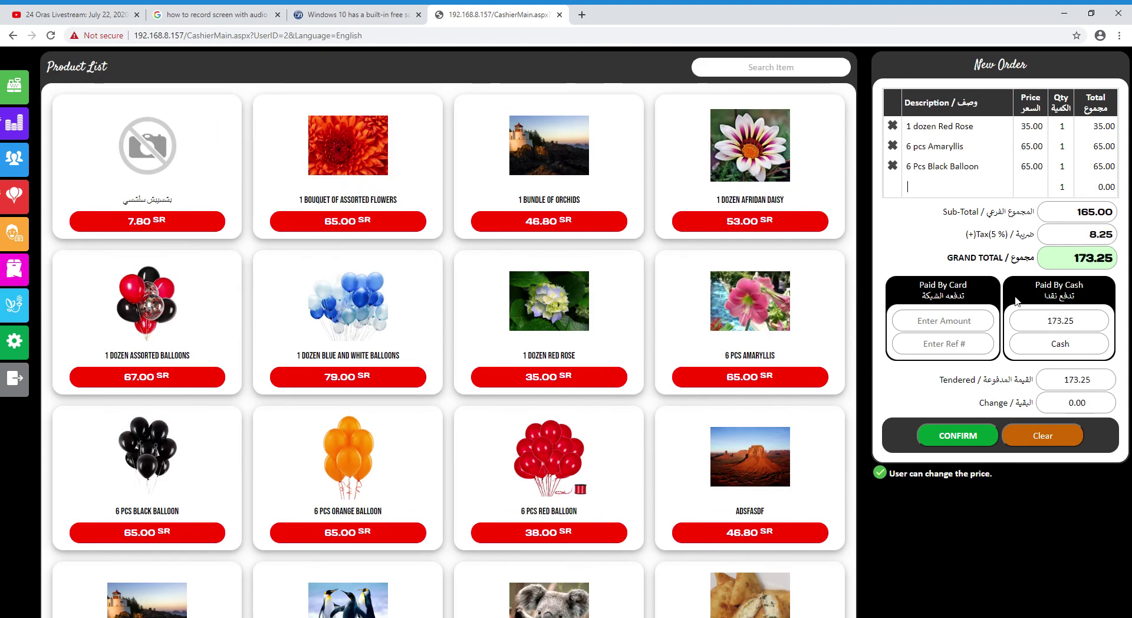
pyautogui.click(973, 435)
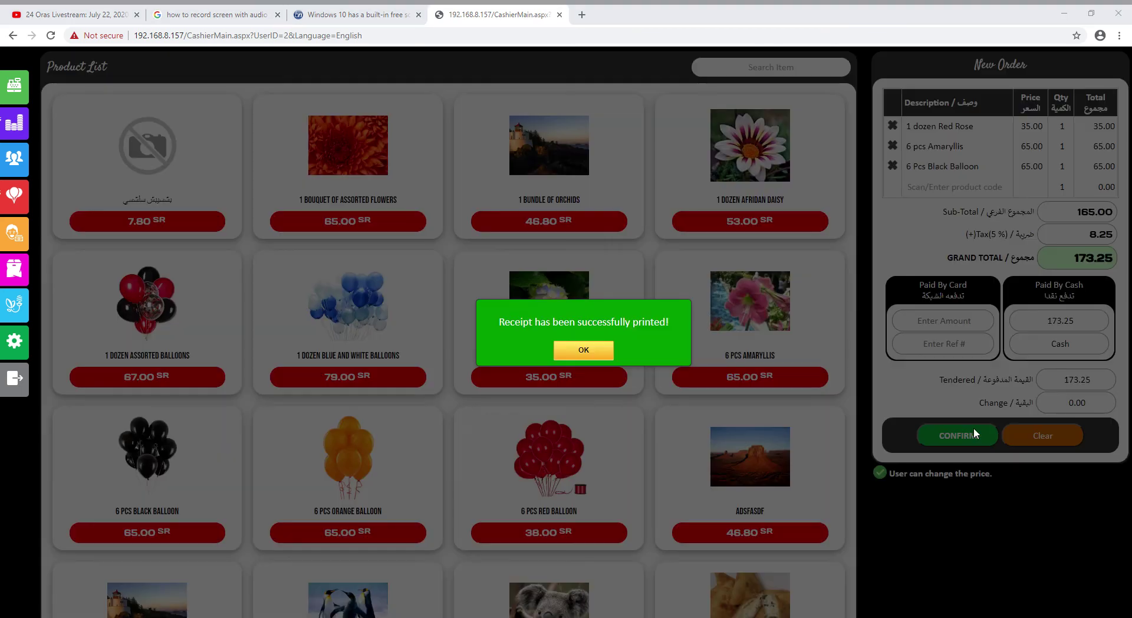
pyautogui.click(580, 348)
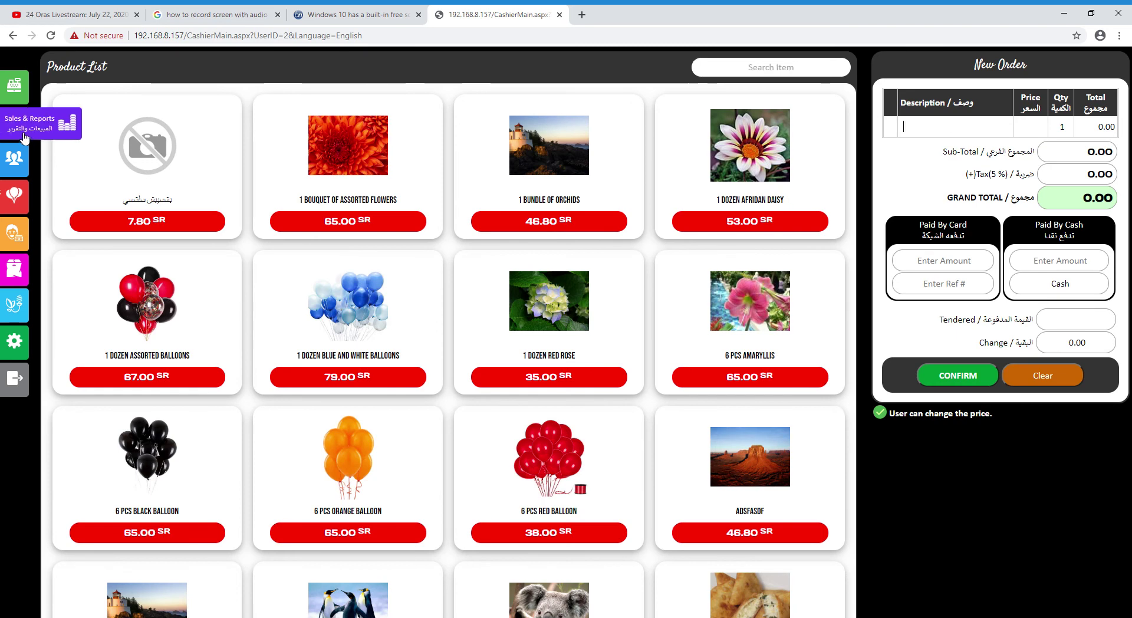
pyautogui.click(878, 551)
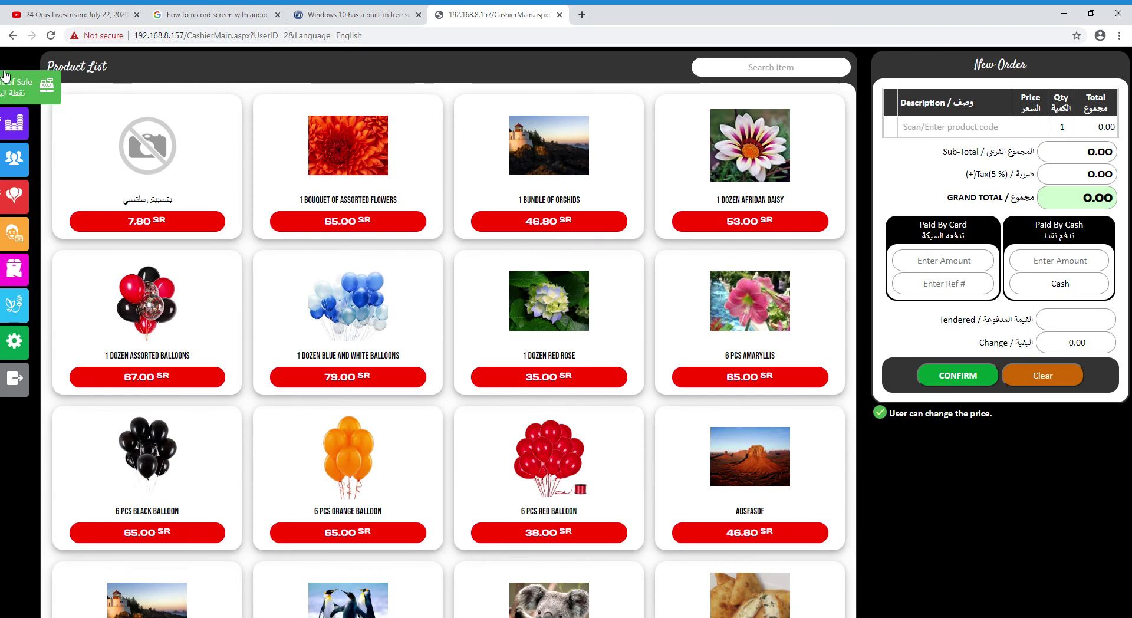
# Print the sales details report (18 receipts, 9,173.97), then open the admin-password-locked section
pyautogui.click(19, 122)
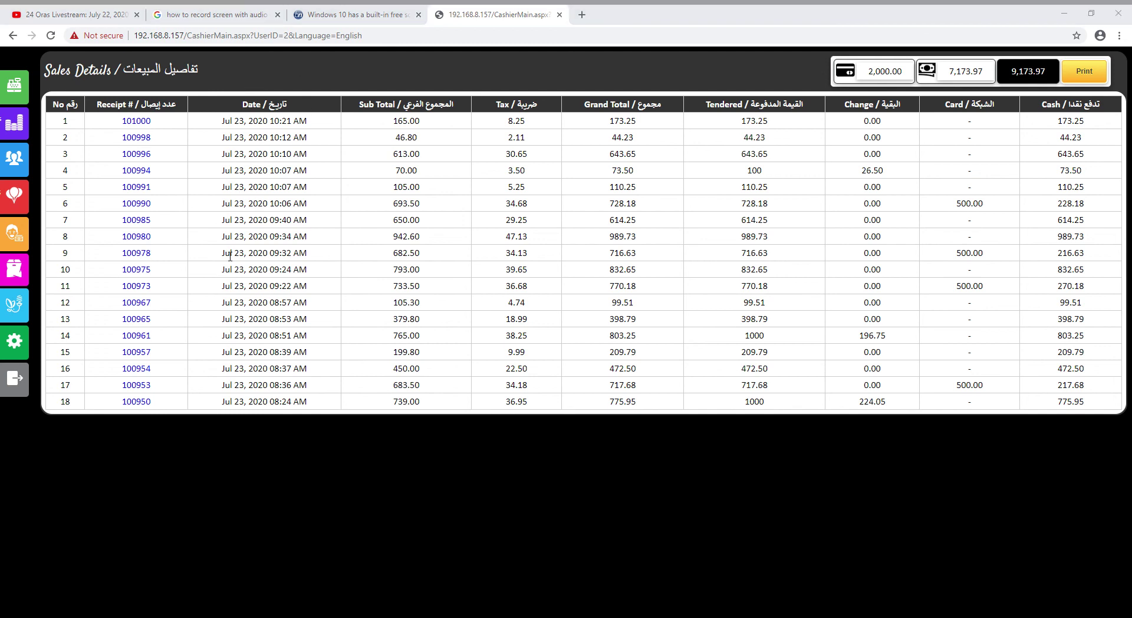
pyautogui.click(336, 16)
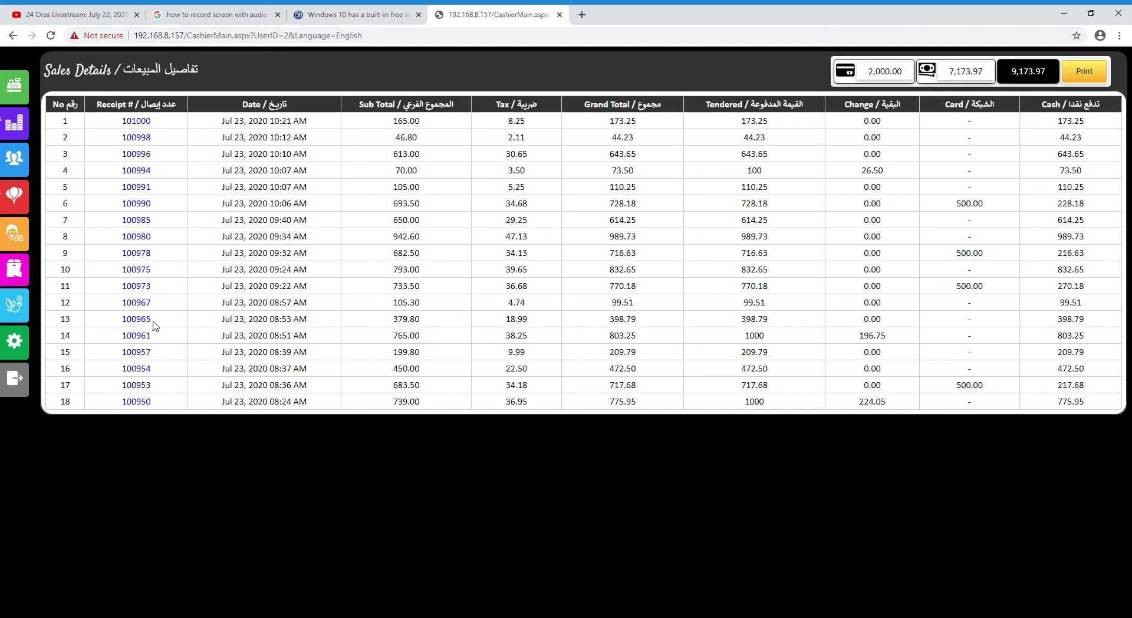
pyautogui.click(345, 21)
pyautogui.click(1086, 77)
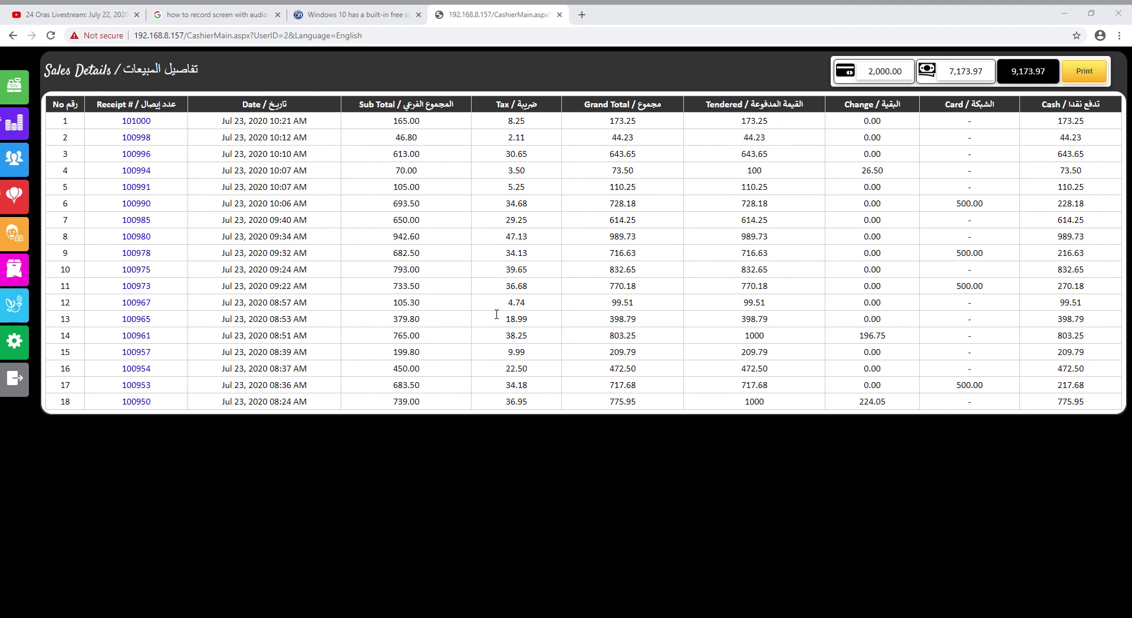
pyautogui.click(732, 20)
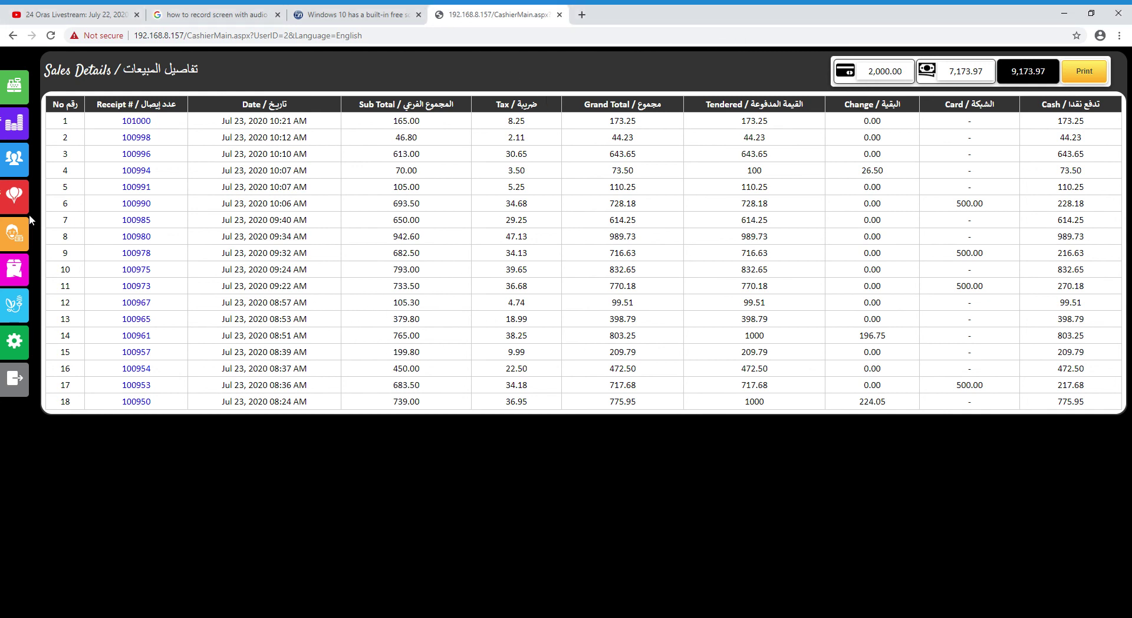
pyautogui.click(14, 159)
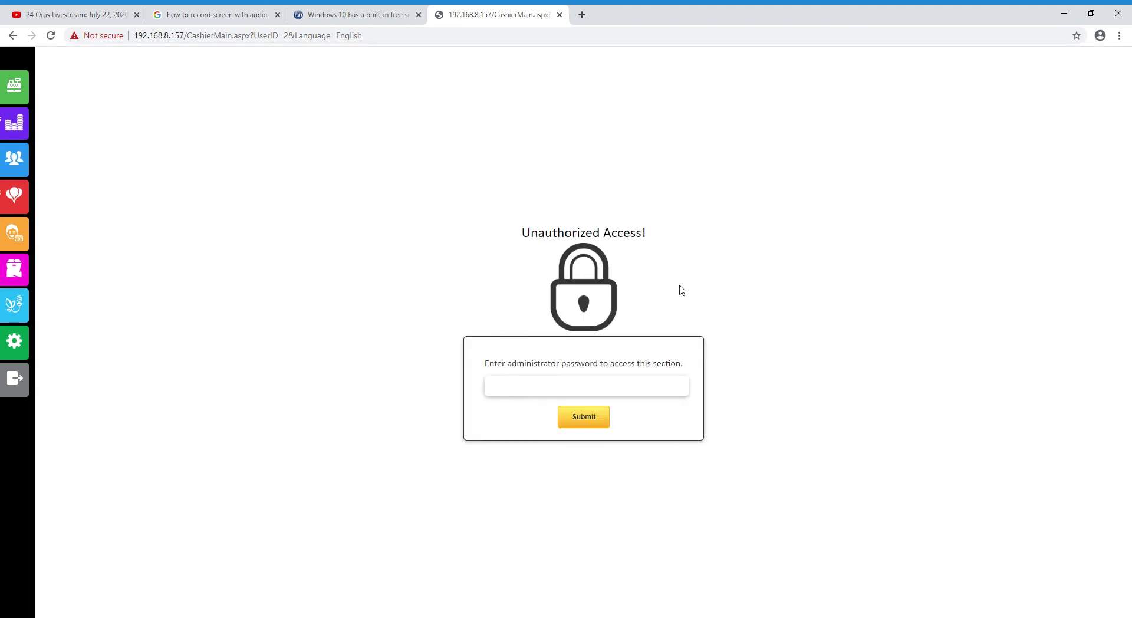
# View the empty Reservations list and today's 100.00 Expenses, then go to Products
pyautogui.click(18, 196)
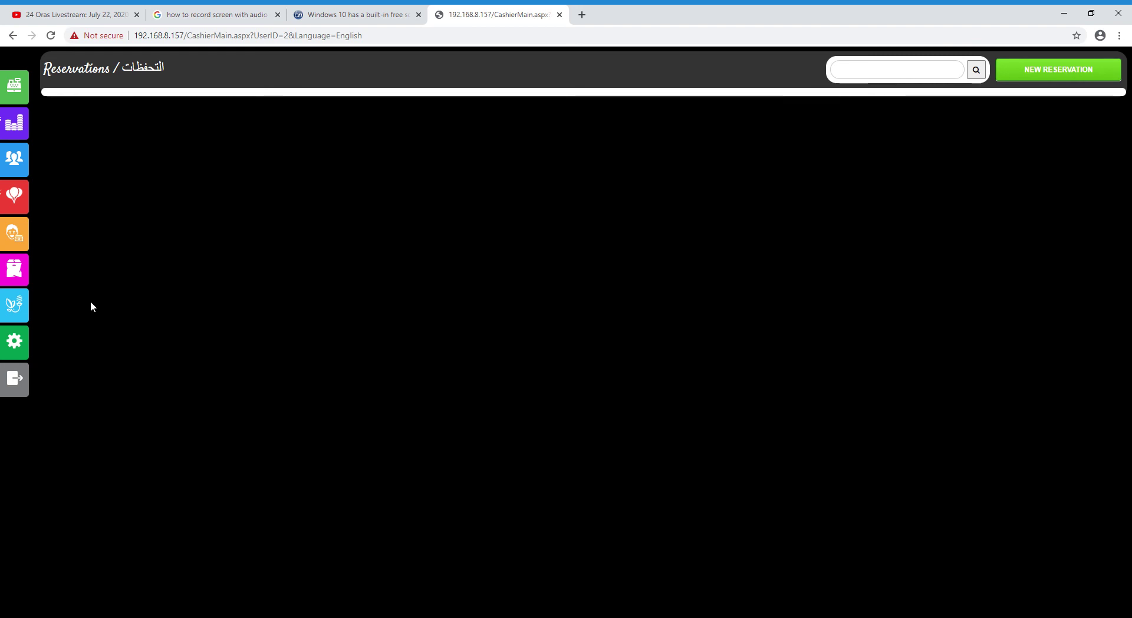
pyautogui.click(20, 246)
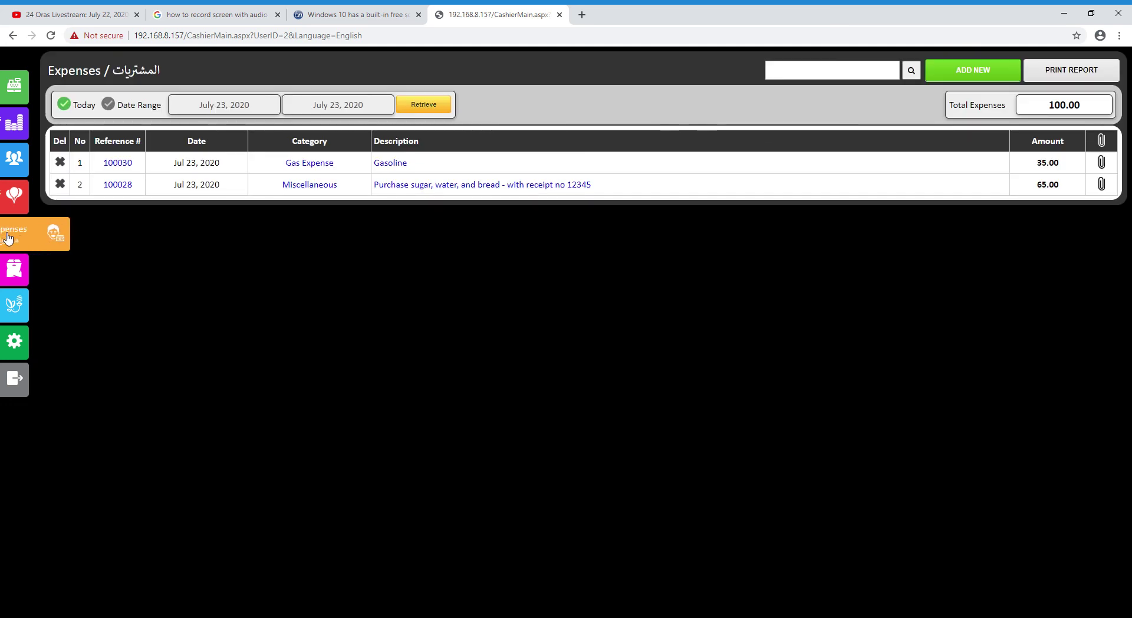
pyautogui.click(5, 280)
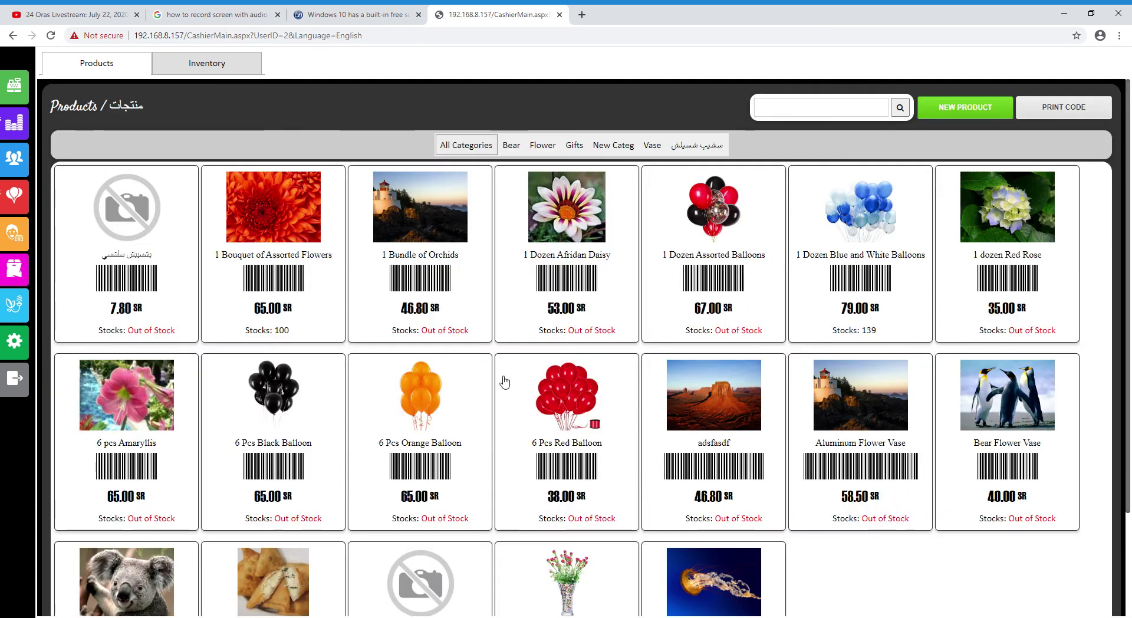
# Scroll through the product grid, checking items such as New Categ Prod (40.00) and no pic prod 1 (9 in stock)
pyautogui.scroll(-2, 540, 555)
pyautogui.scroll(3, 540, 561)
pyautogui.scroll(-3, 545, 557)
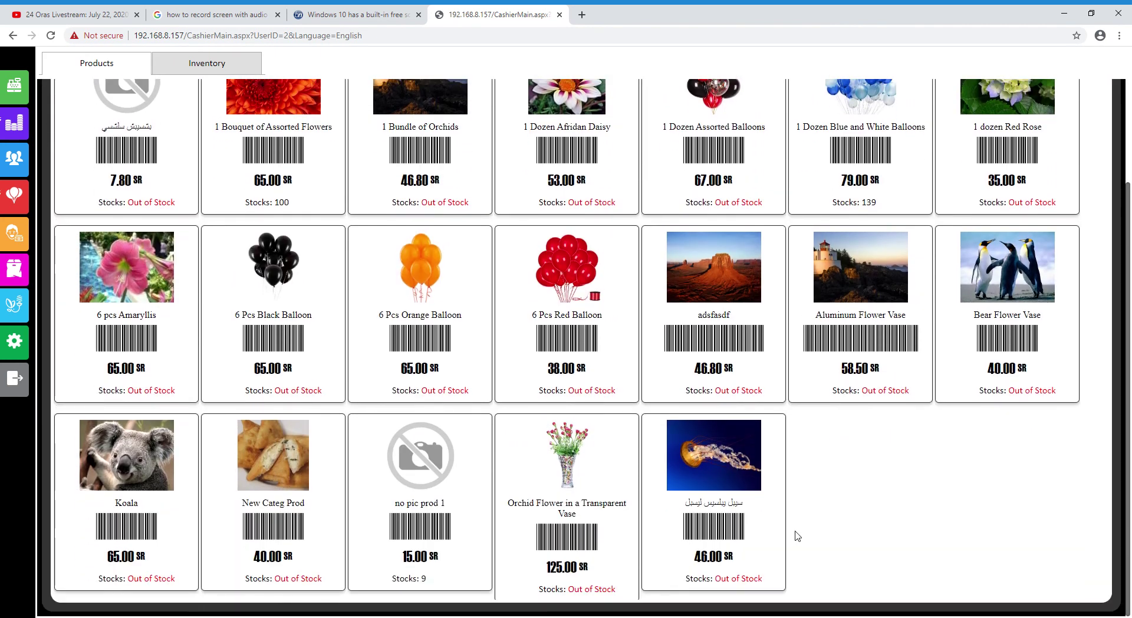
pyautogui.scroll(3, 796, 539)
pyautogui.scroll(-3, 792, 537)
pyautogui.scroll(3, 785, 534)
pyautogui.scroll(-3, 785, 536)
pyautogui.scroll(3, 782, 534)
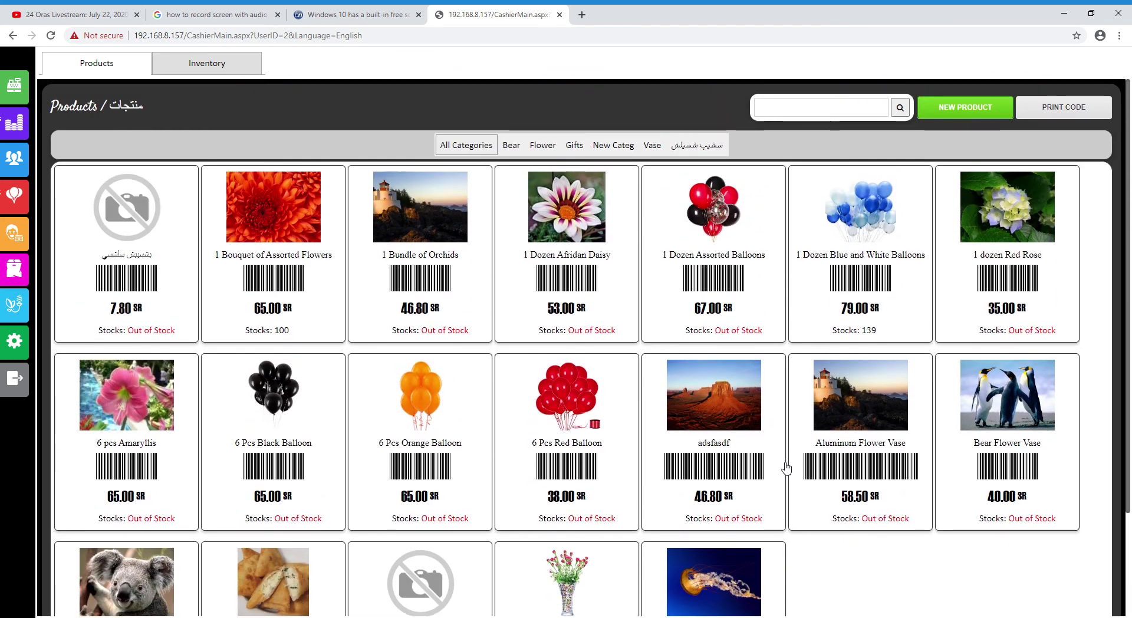
pyautogui.scroll(-3, 820, 517)
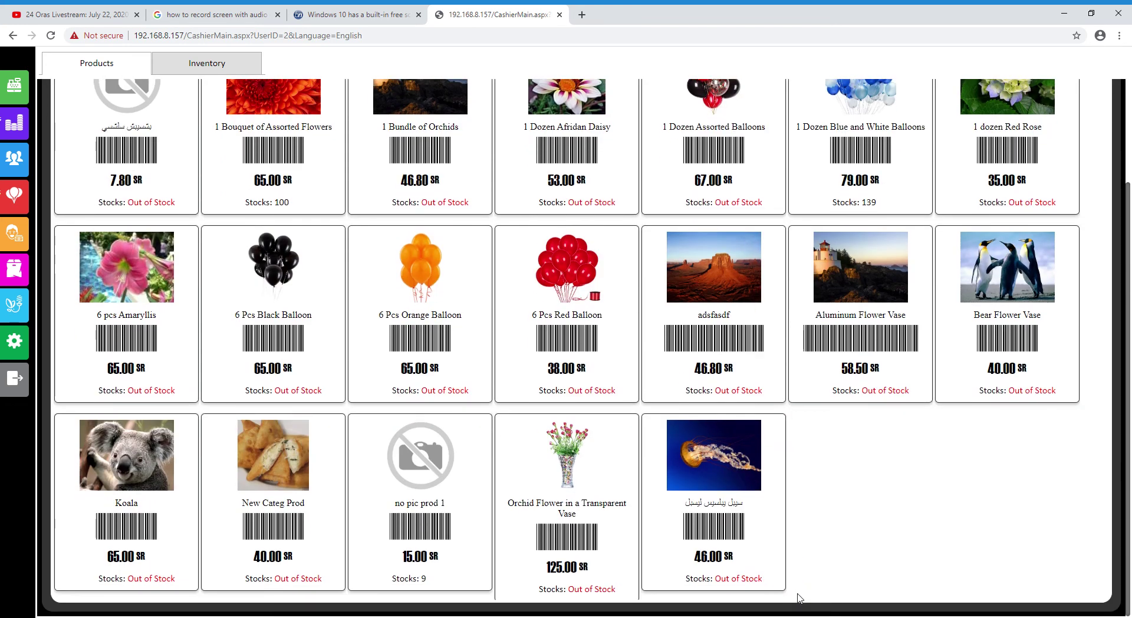
pyautogui.scroll(3, 687, 524)
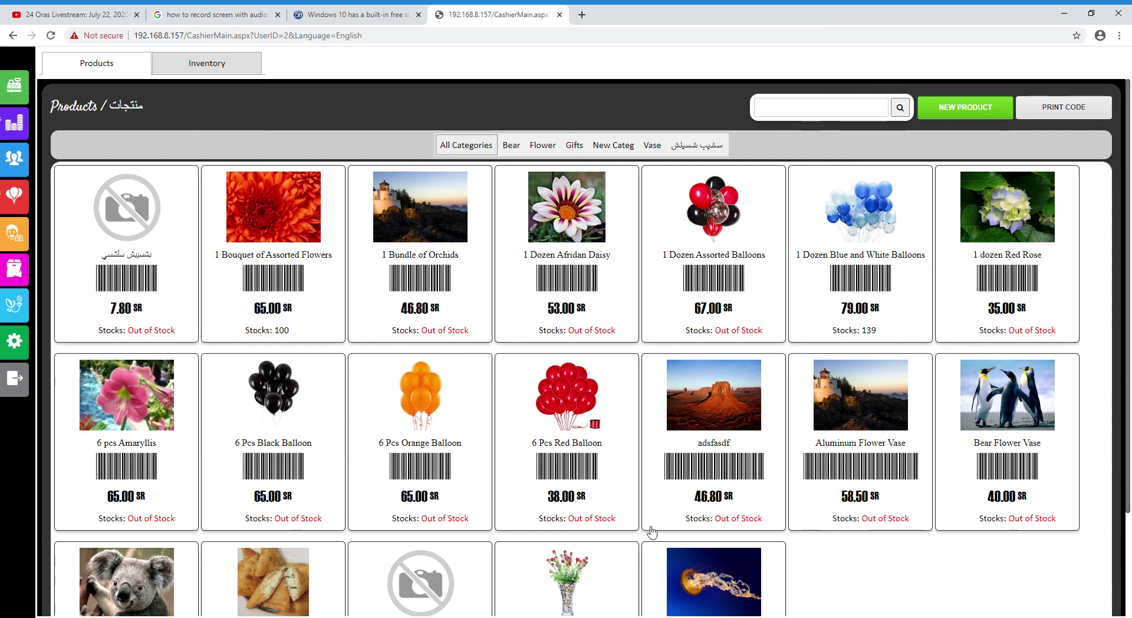
pyautogui.scroll(-3, 819, 507)
pyautogui.scroll(3, 813, 529)
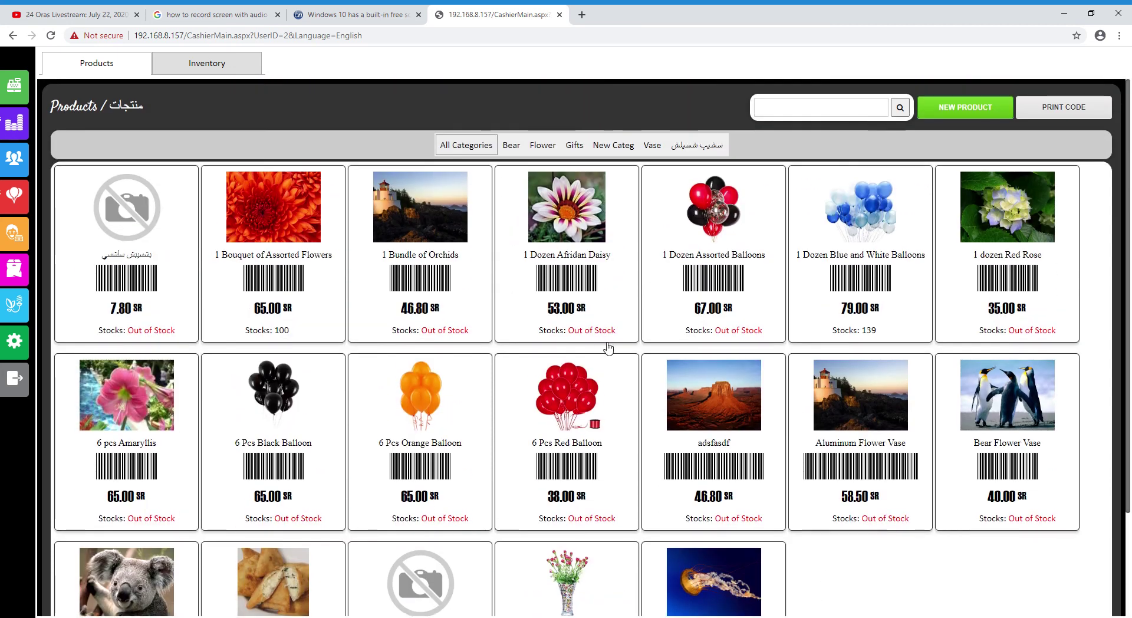
# Check the inventory stock status of 1 Dozen Blue and White Balloons
pyautogui.click(203, 65)
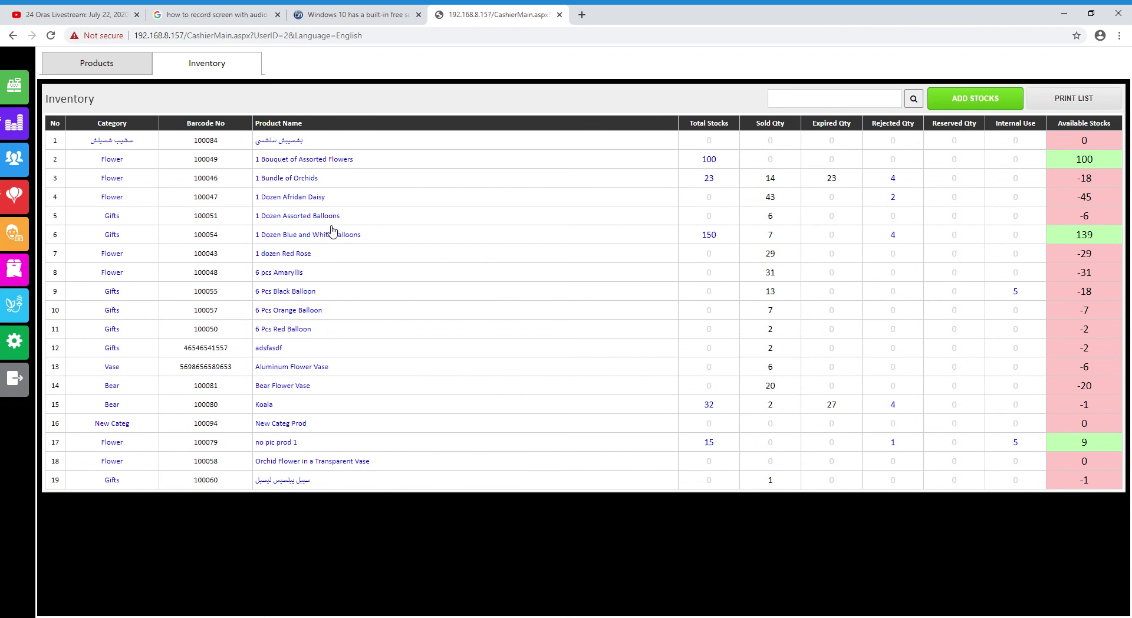
pyautogui.click(290, 237)
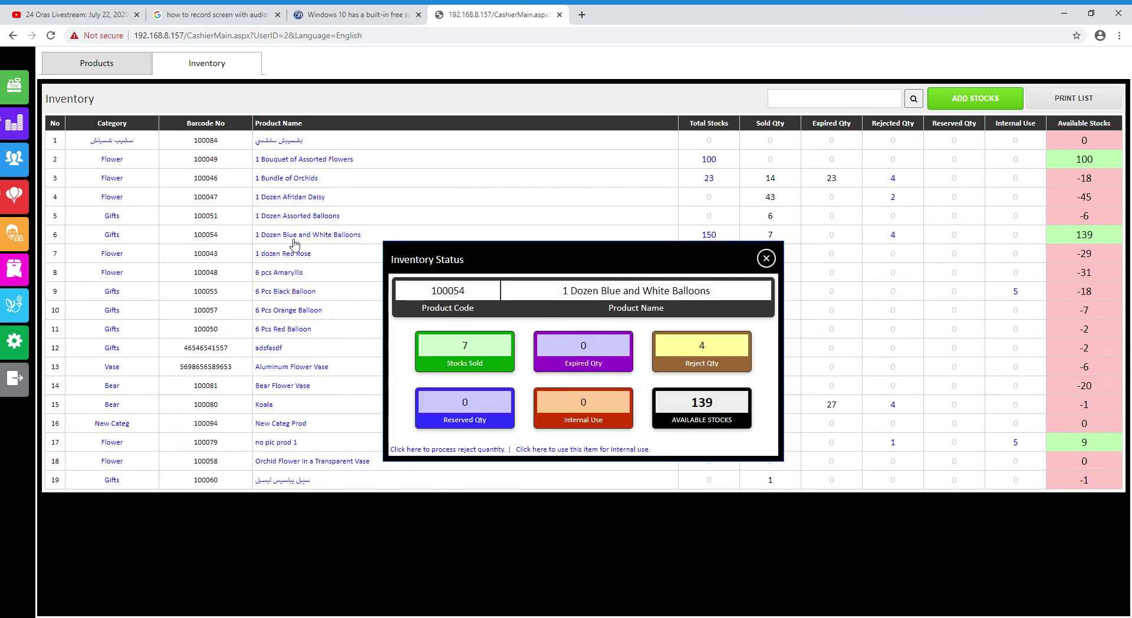
pyautogui.click(766, 259)
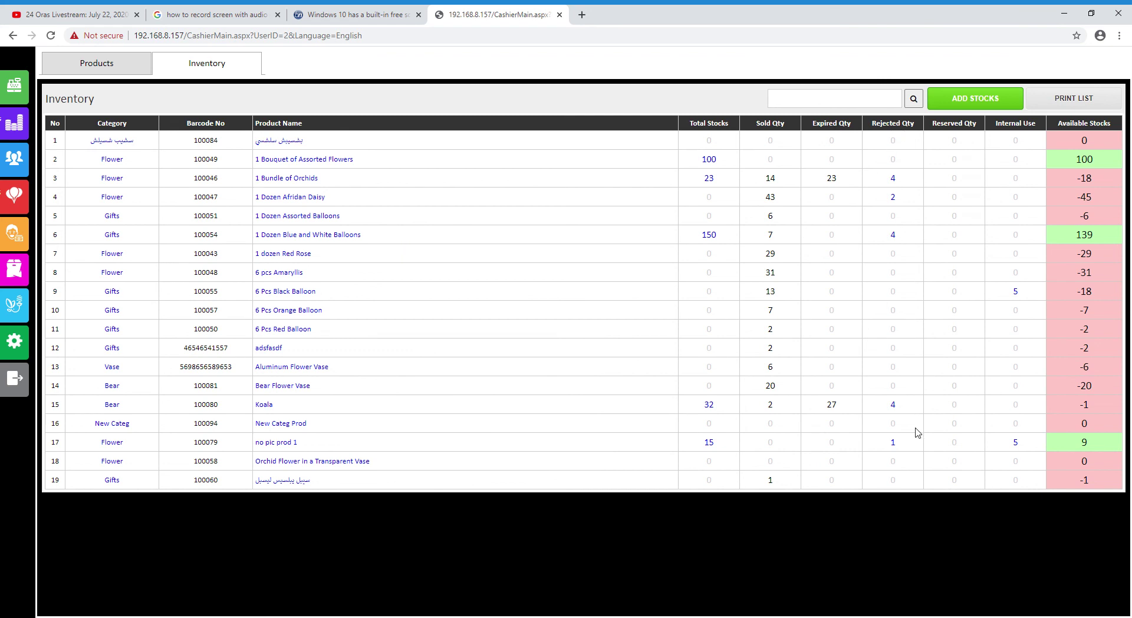
# Review the balloons' rejected-stock transactions, then go to the Daily Tasks section
pyautogui.click(892, 235)
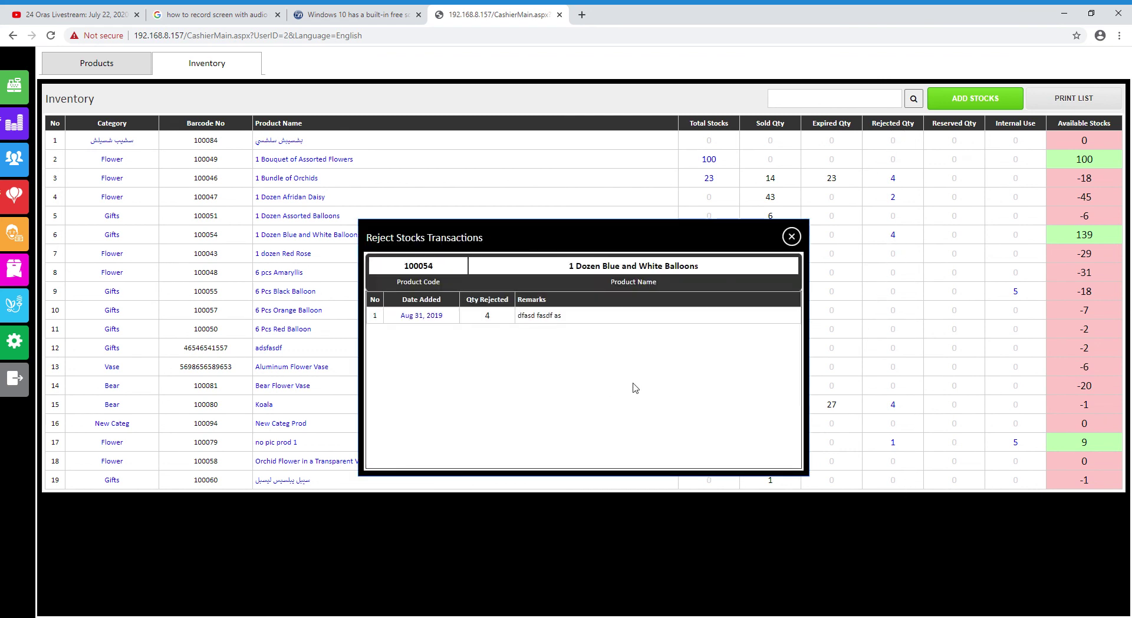
pyautogui.click(791, 236)
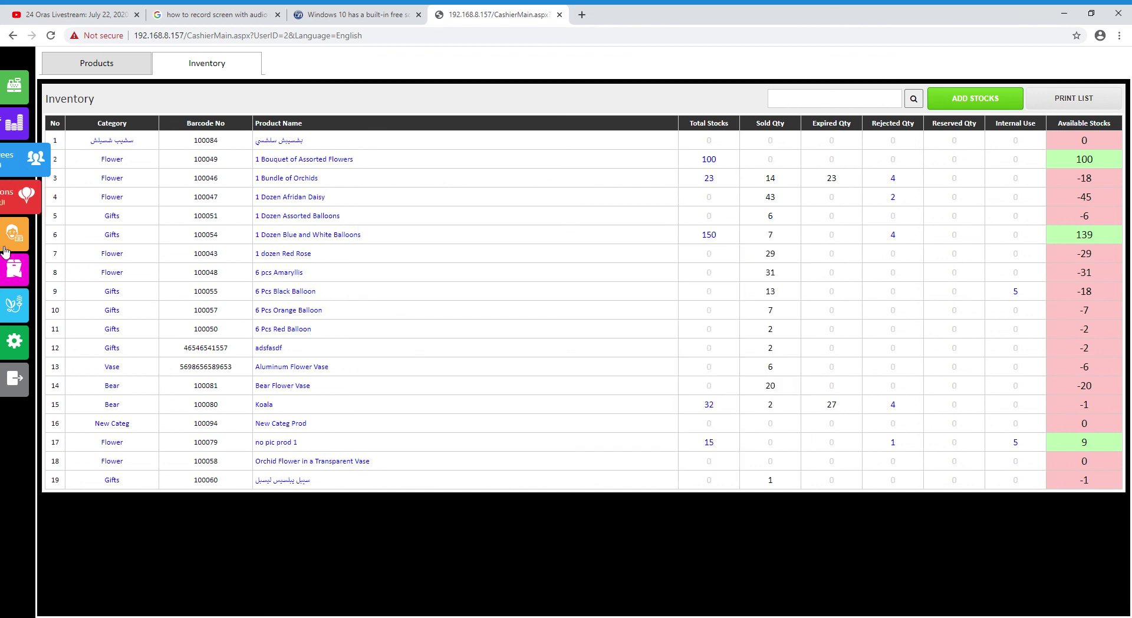
pyautogui.click(19, 318)
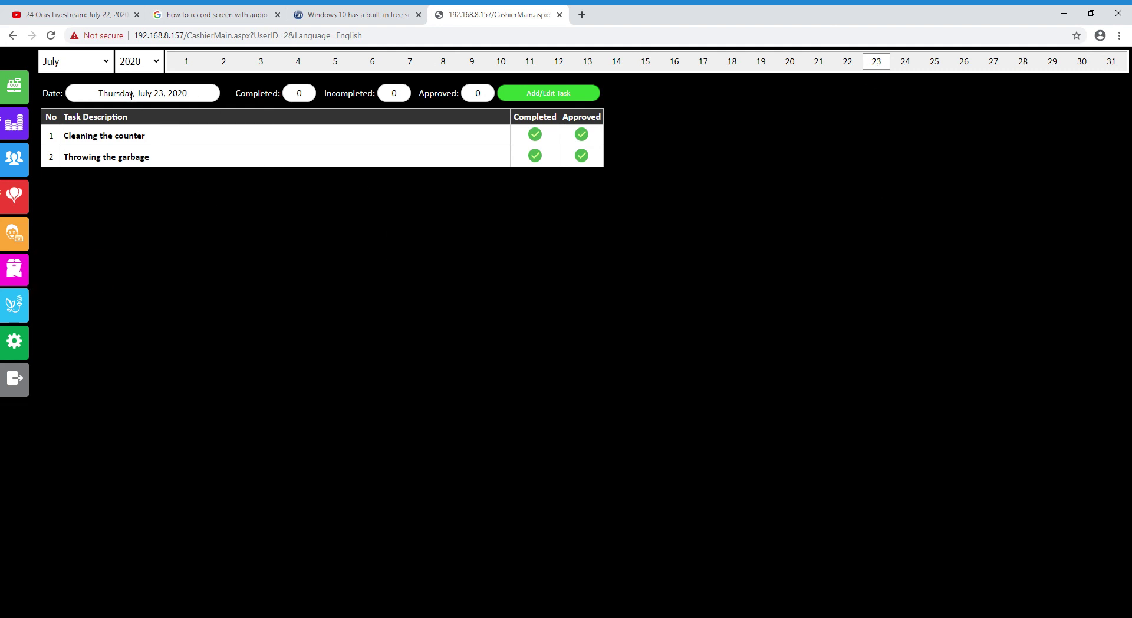
# Open the daily task list editor and close it again without changes
pyautogui.doubleClick(127, 136)
pyautogui.click(160, 191)
pyautogui.click(557, 98)
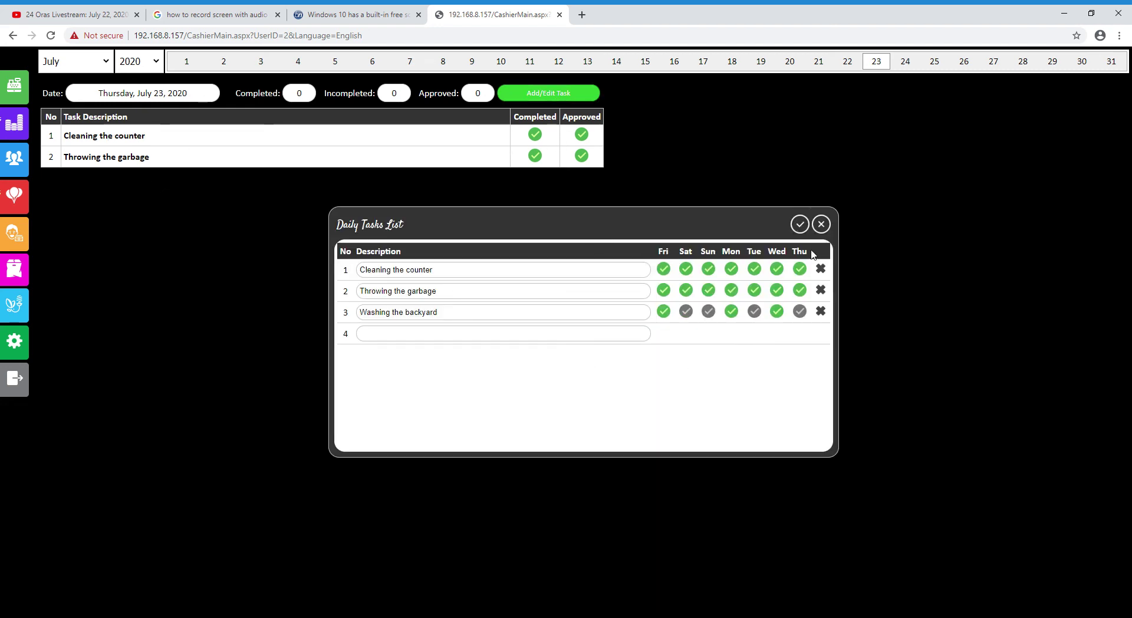
pyautogui.click(821, 225)
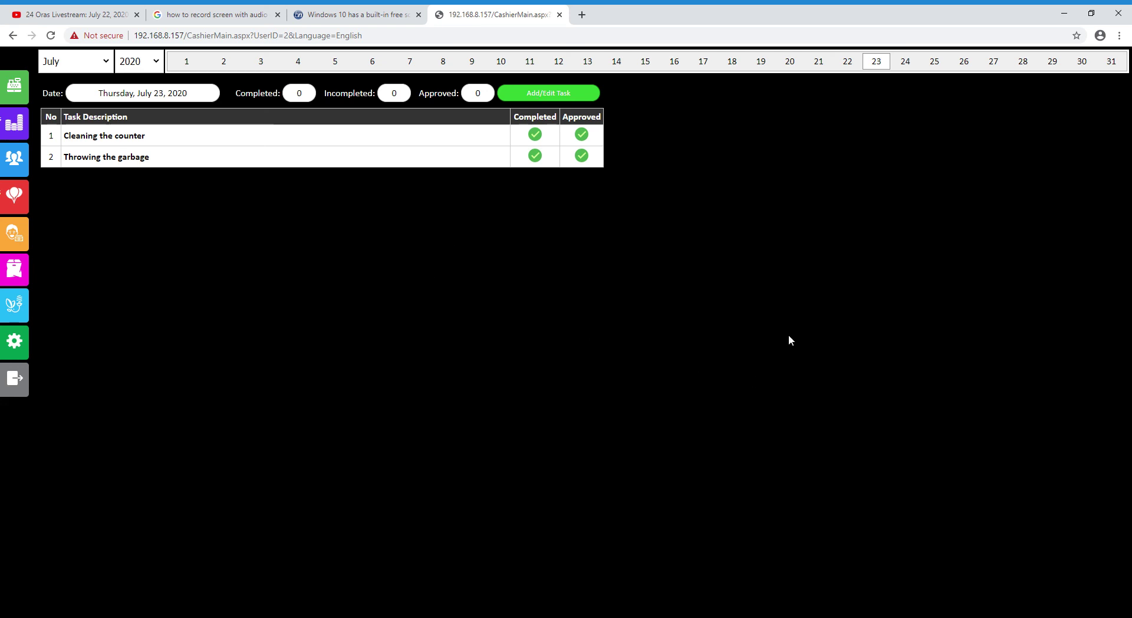
# Add 'New Task' on Saturdays and Tuesdays, save the list, then view July 22's tasks
pyautogui.click(557, 99)
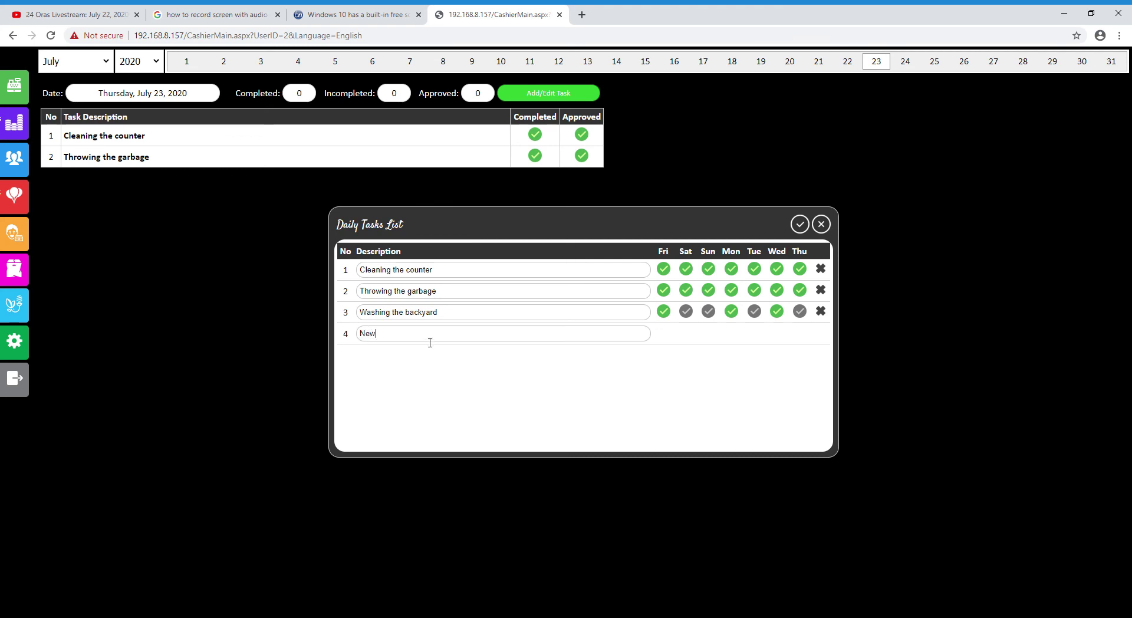
pyautogui.click(732, 378)
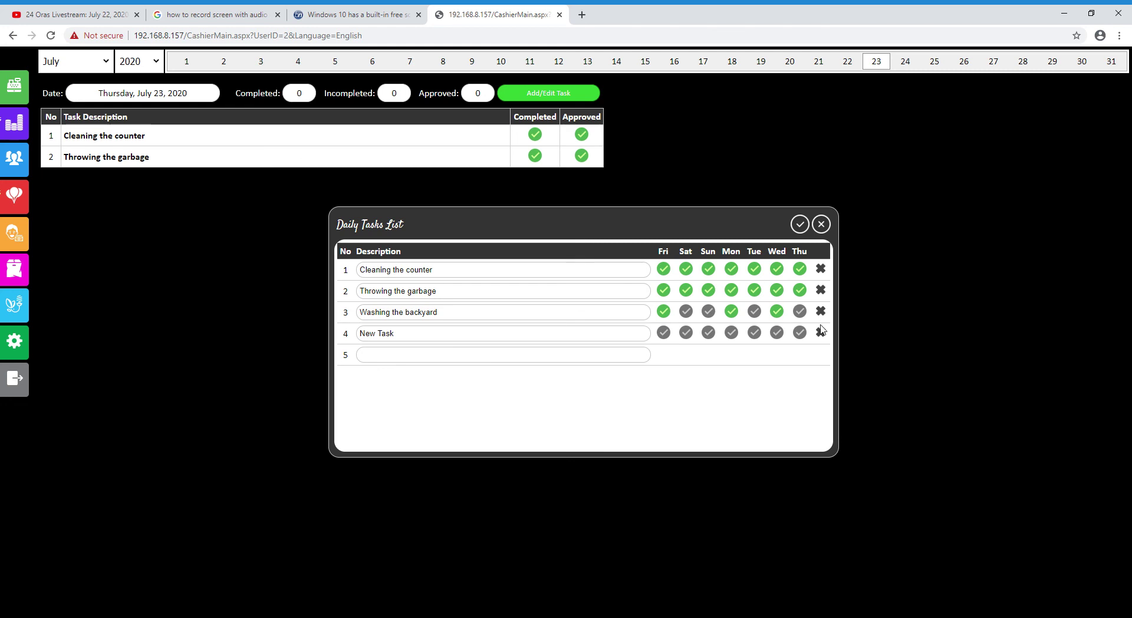
pyautogui.click(687, 333)
pyautogui.click(754, 333)
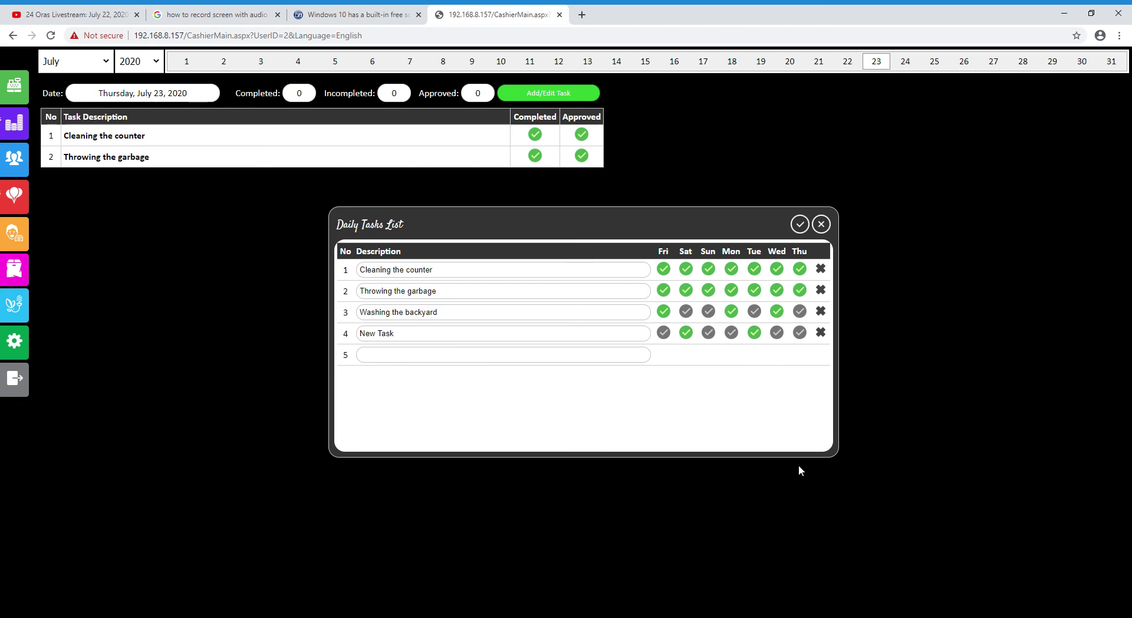
pyautogui.click(800, 227)
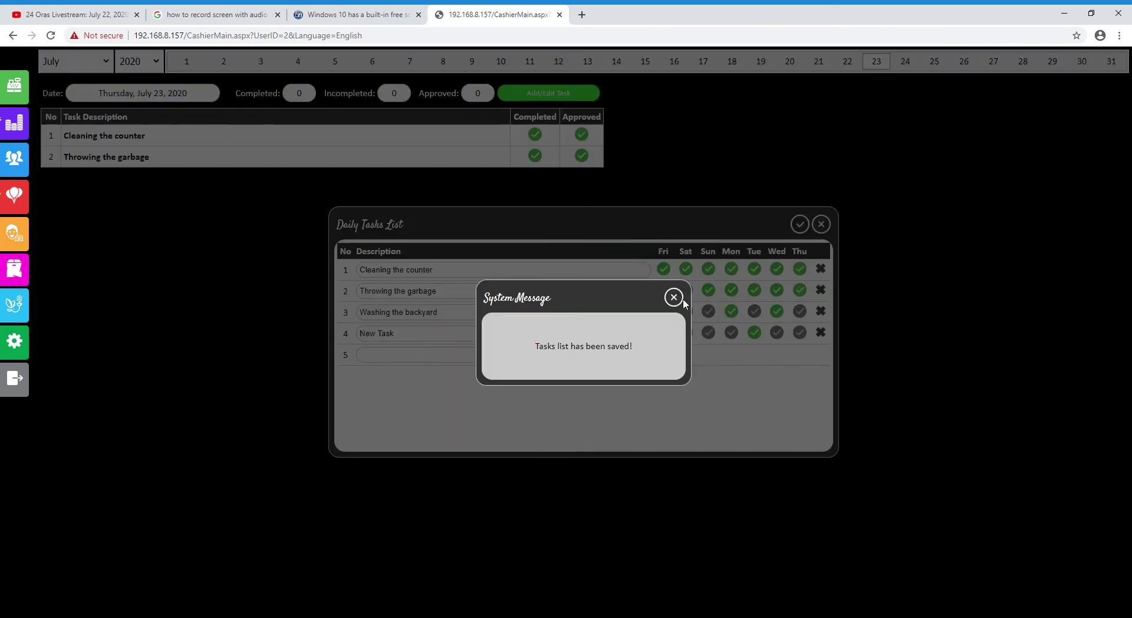
pyautogui.click(674, 297)
pyautogui.click(855, 65)
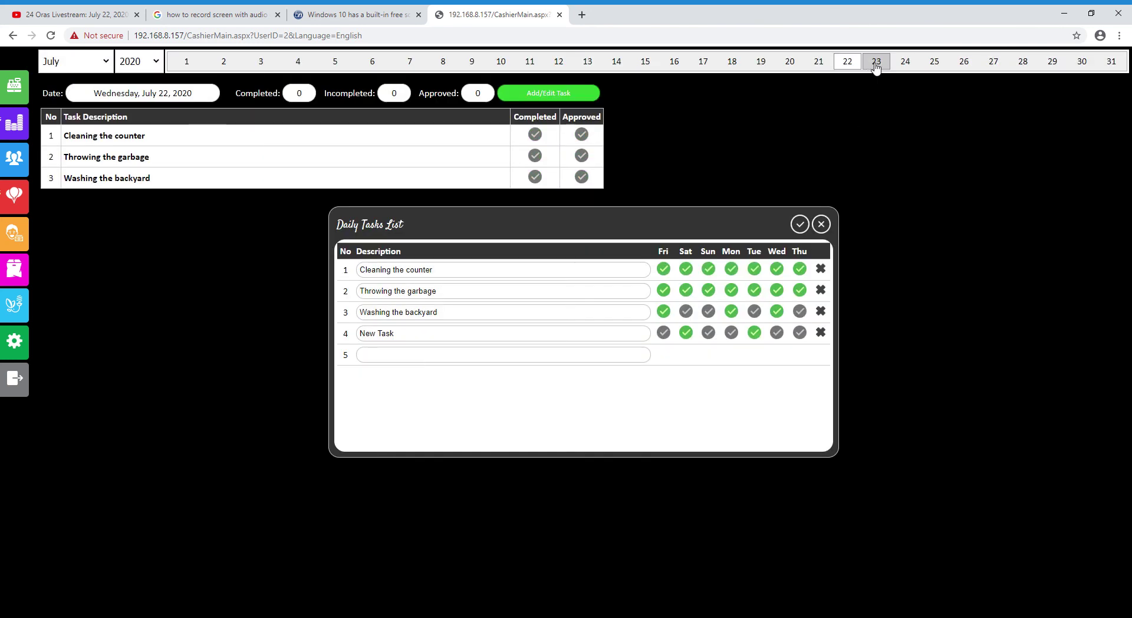
# Close the task editor, browse July 20–23's task lists, then show July 1, 2020
pyautogui.click(828, 225)
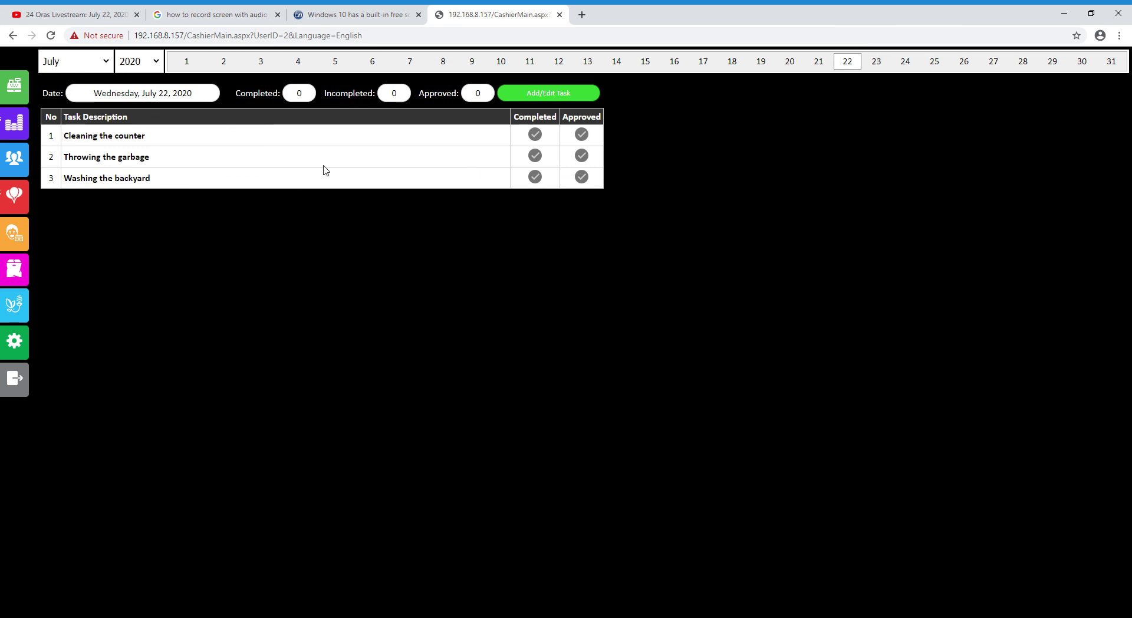
pyautogui.click(884, 60)
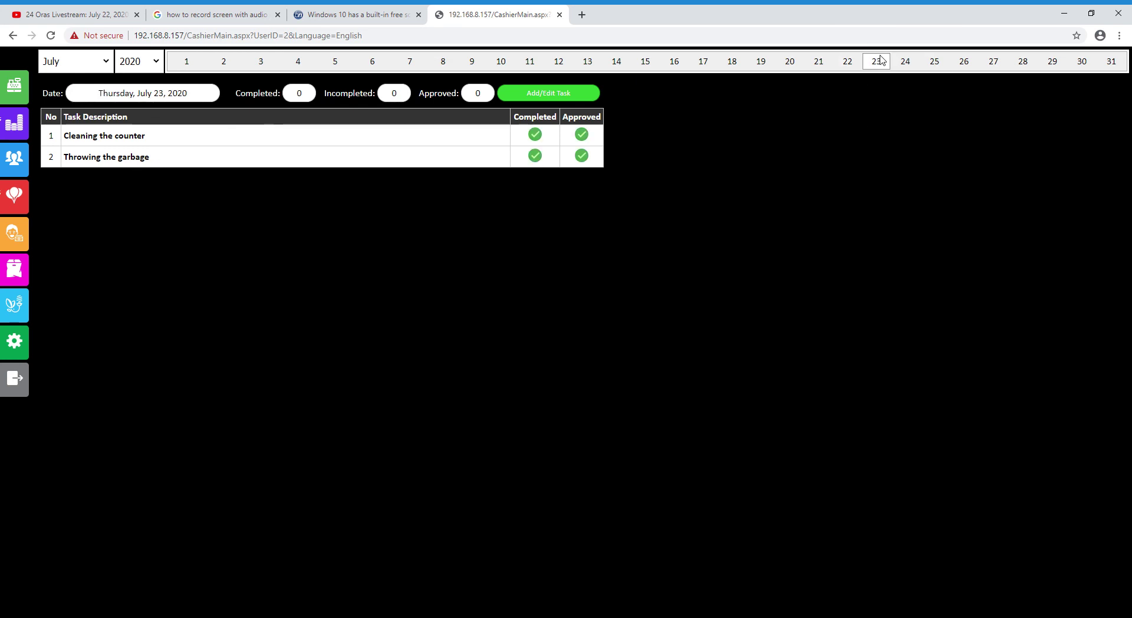
pyautogui.click(791, 64)
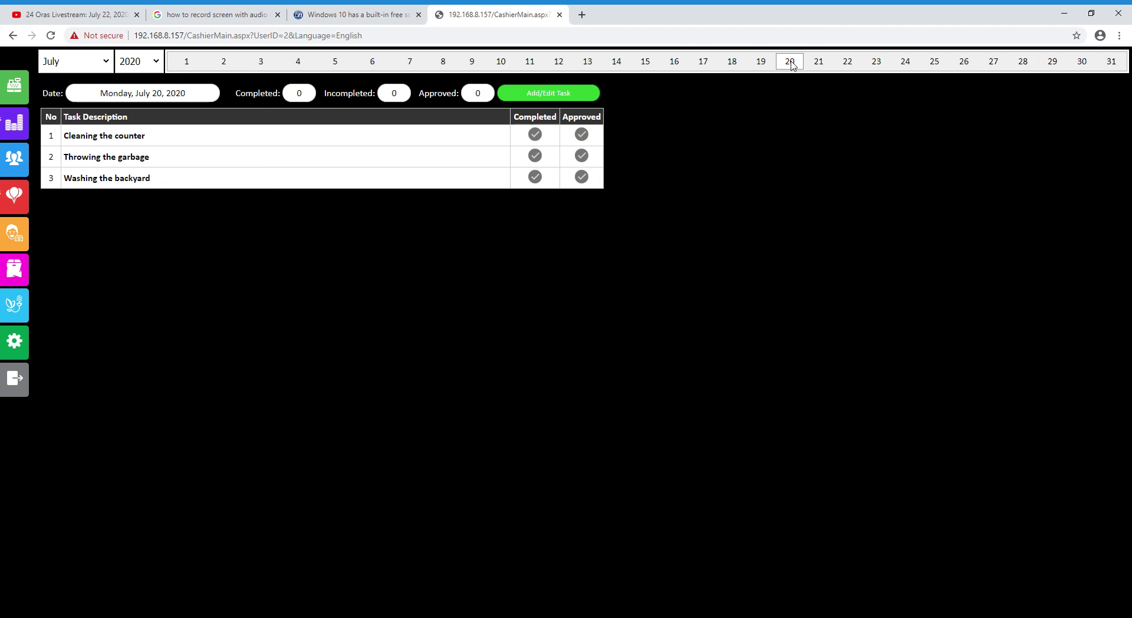
pyautogui.click(820, 67)
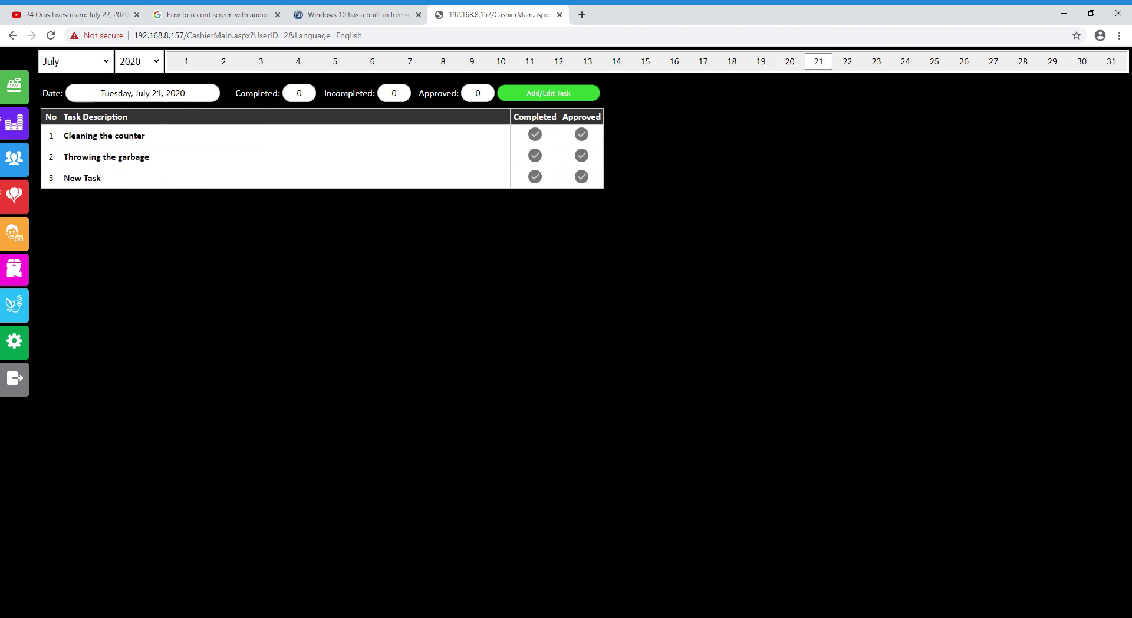
pyautogui.click(873, 69)
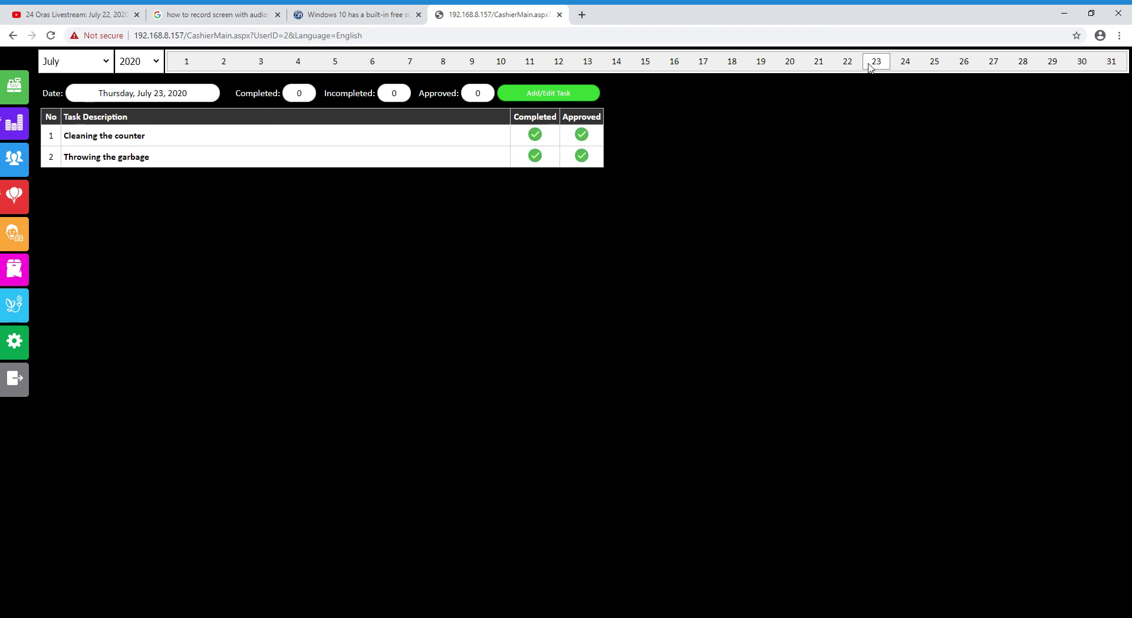
pyautogui.click(853, 59)
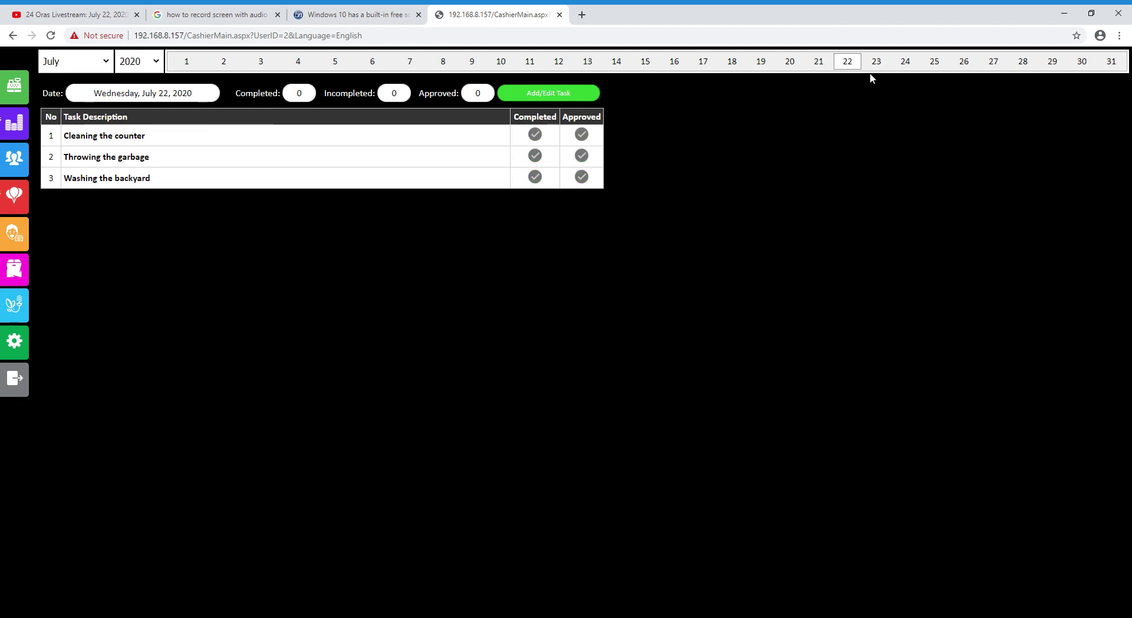
pyautogui.click(875, 68)
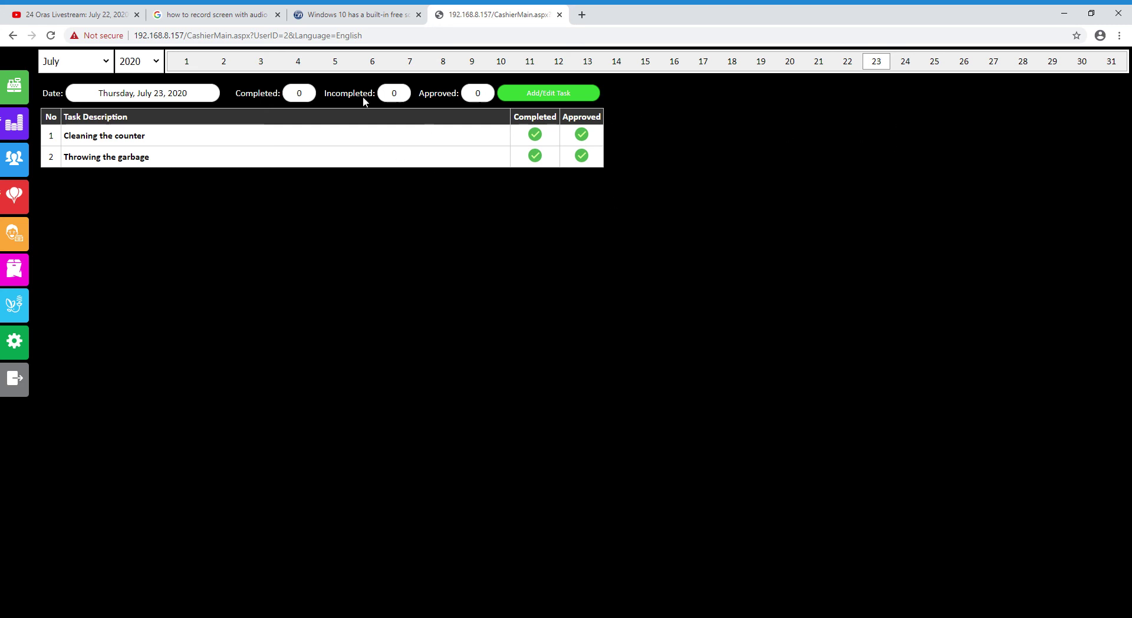
pyautogui.click(201, 69)
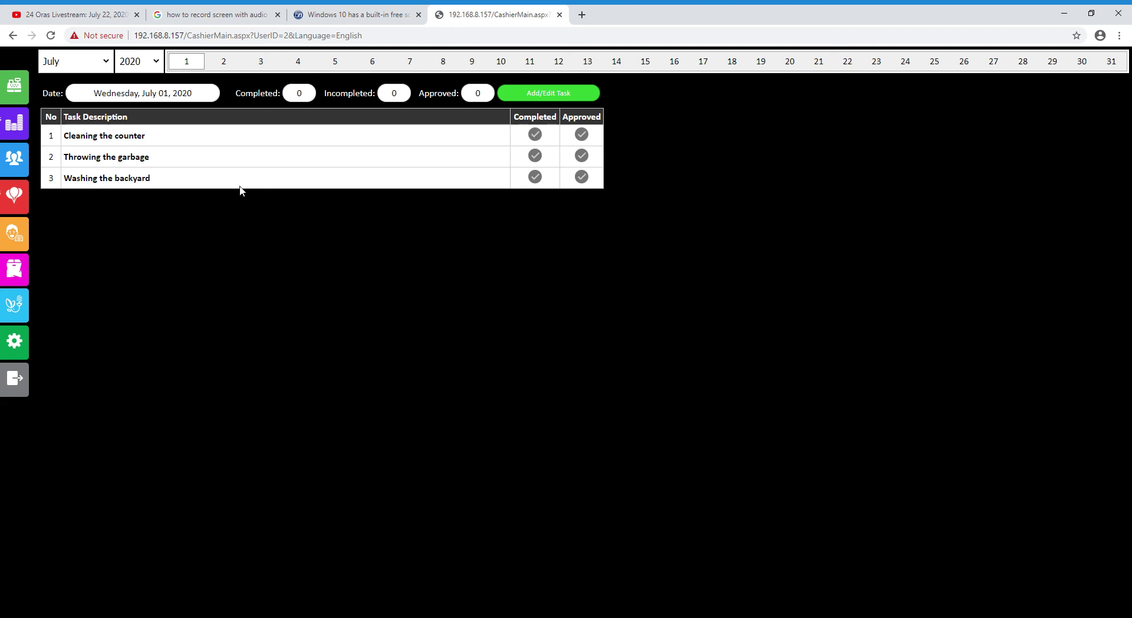
# Mark Cleaning the counter, Throwing the garbage and Washing the backyard as completed
pyautogui.click(535, 135)
pyautogui.click(536, 155)
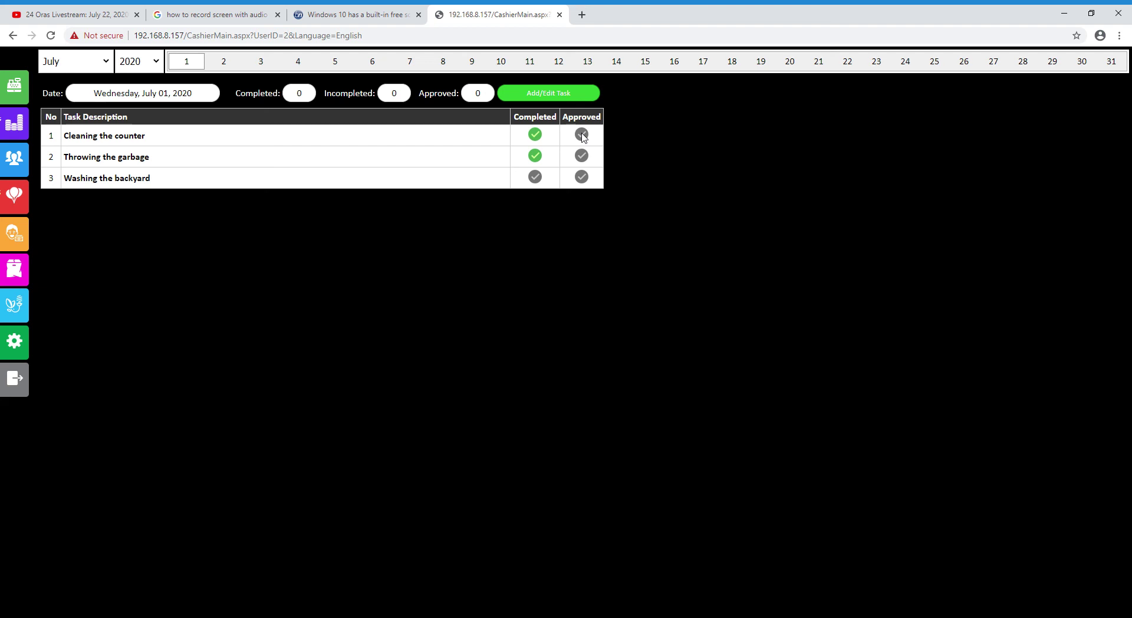
pyautogui.click(531, 176)
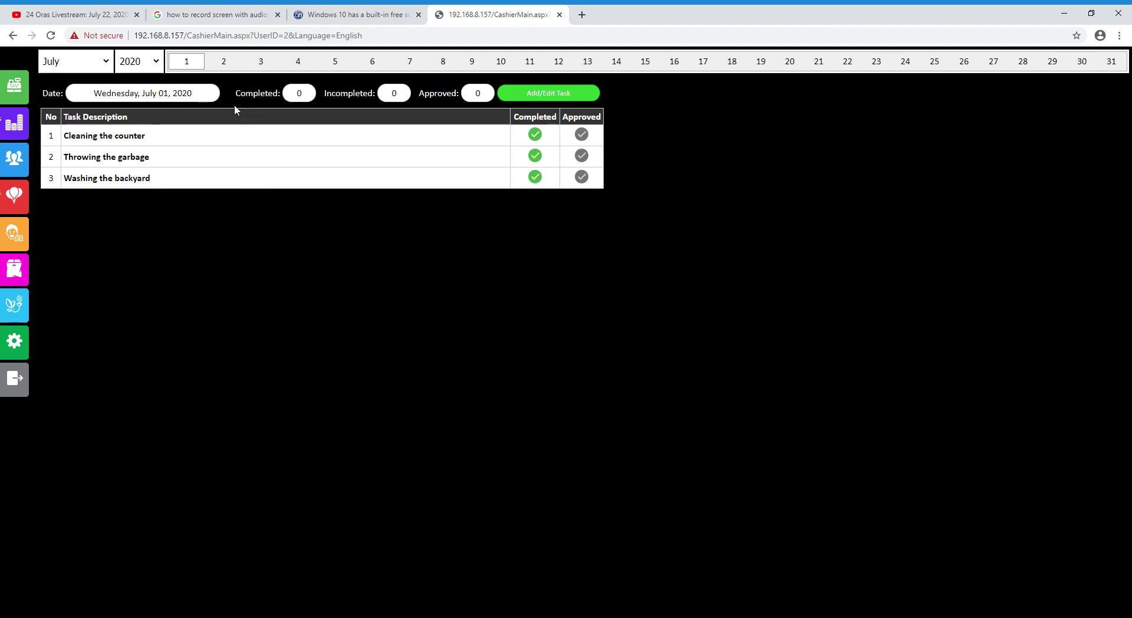
# Step through the task lists for July 2 to July 13, 2020
pyautogui.click(230, 66)
pyautogui.click(268, 65)
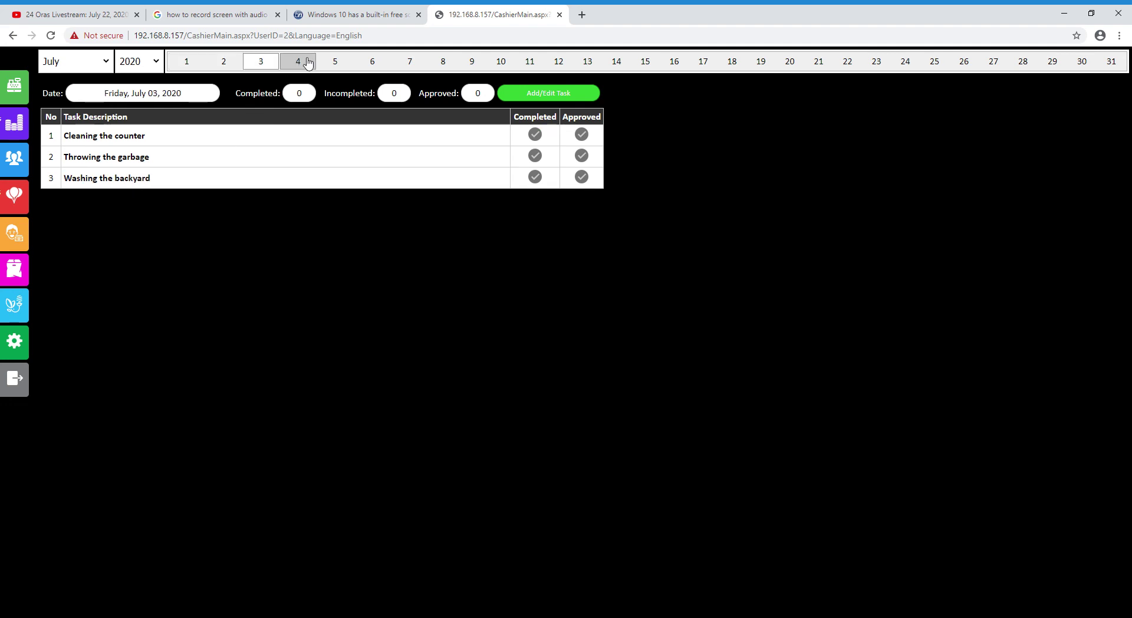
pyautogui.click(304, 63)
pyautogui.click(337, 64)
pyautogui.click(369, 63)
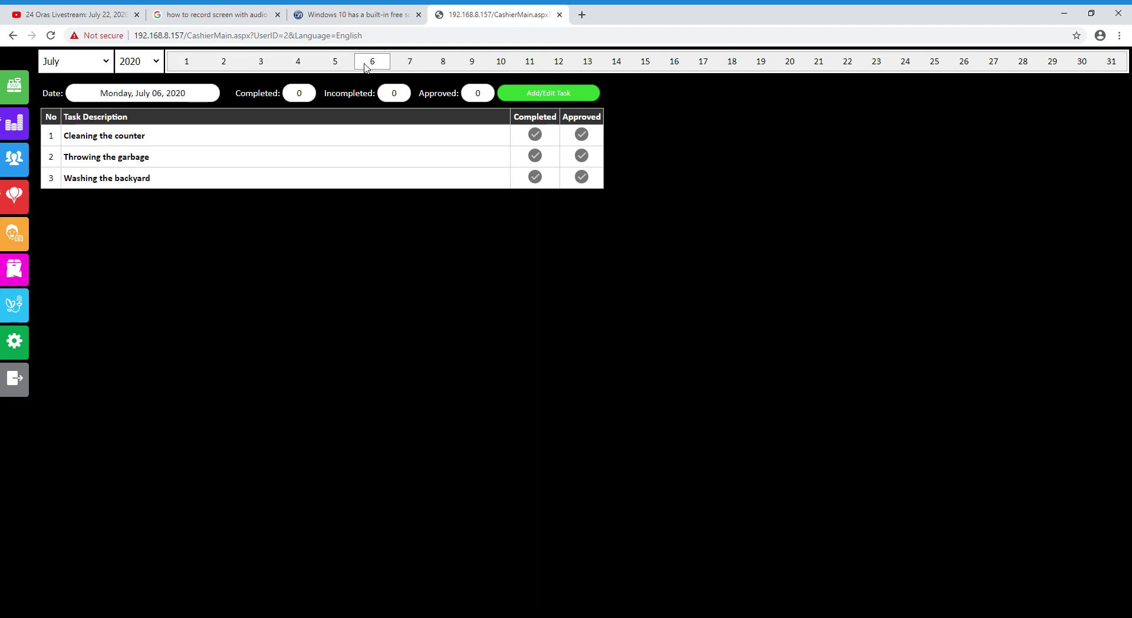
pyautogui.click(411, 64)
pyautogui.click(438, 65)
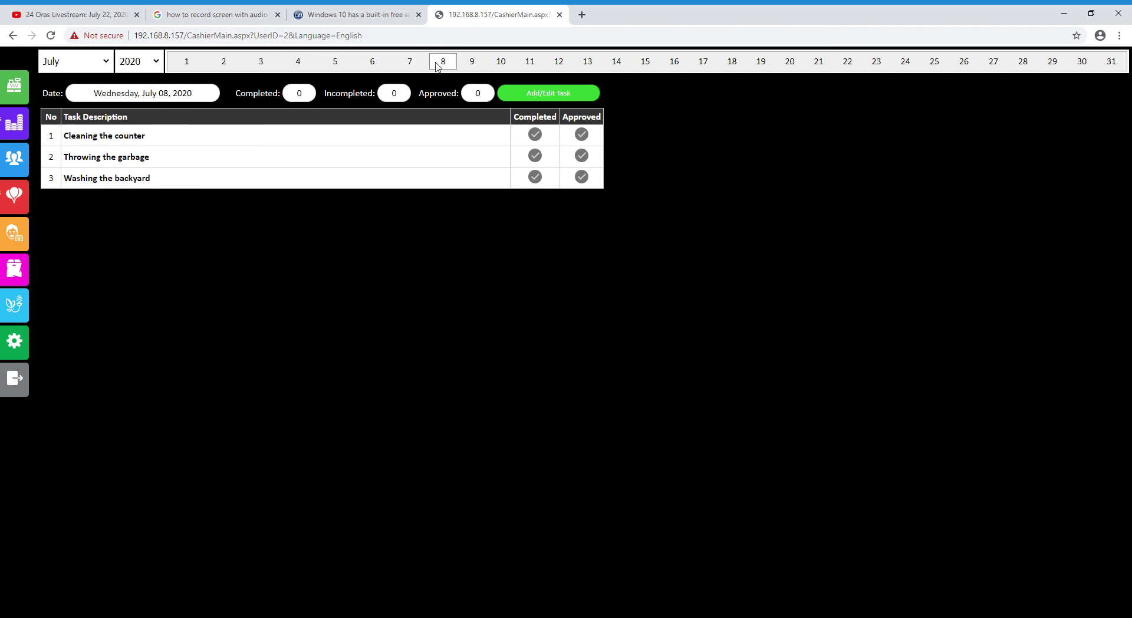
pyautogui.click(472, 63)
pyautogui.click(501, 62)
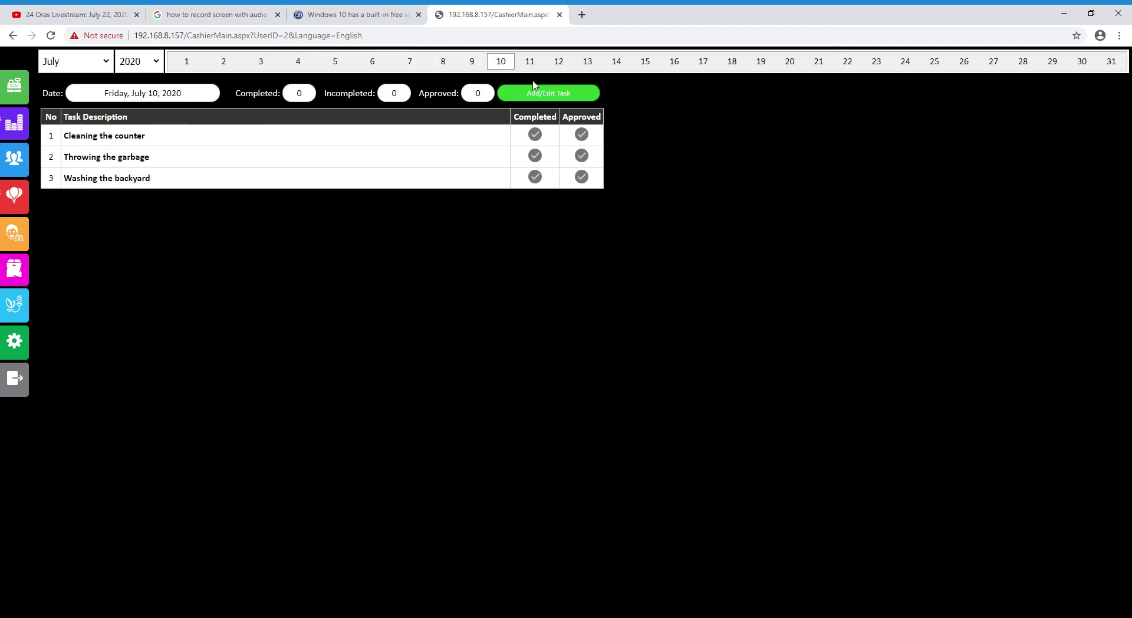
pyautogui.click(529, 62)
pyautogui.click(558, 63)
pyautogui.click(588, 63)
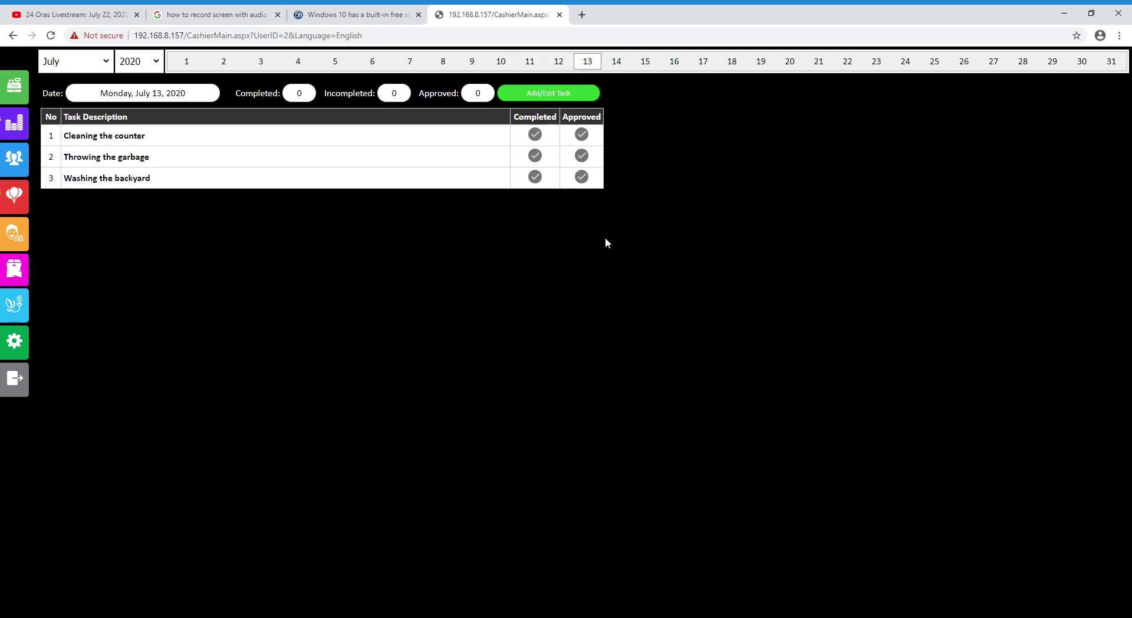
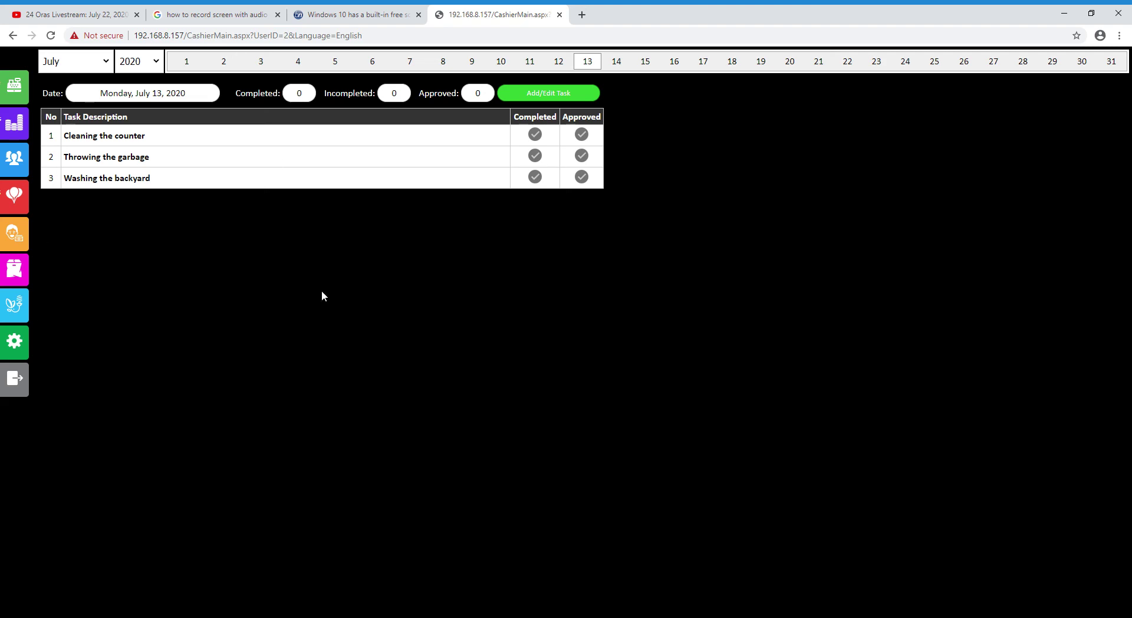
# Switch to the Point of Sale screen with the flower product list and an empty order
pyautogui.click(14, 86)
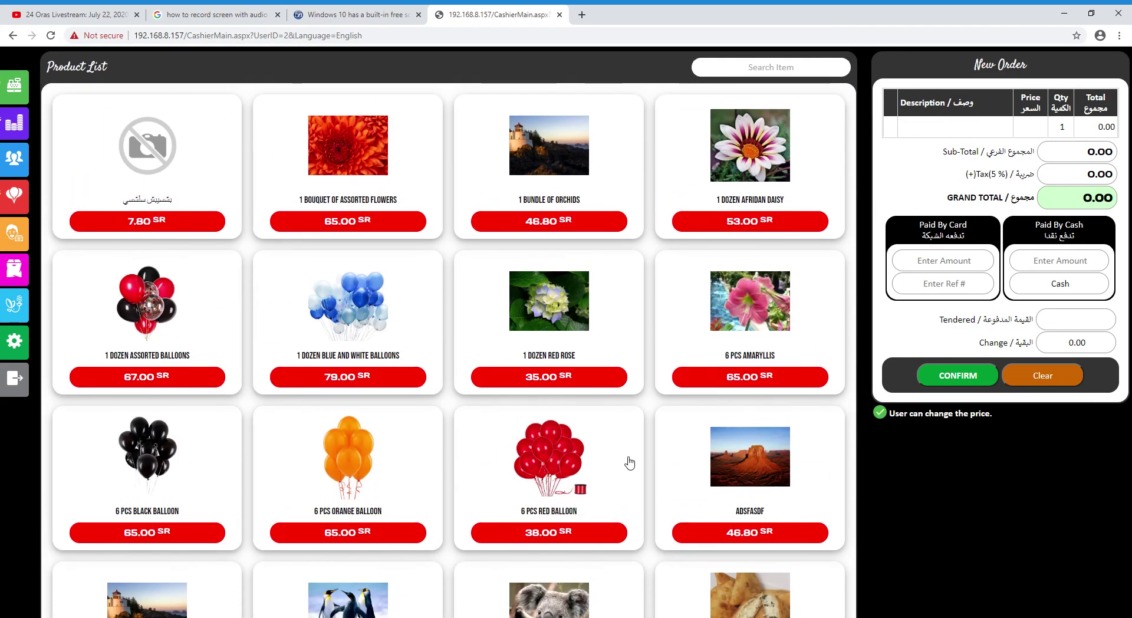
# Browse the flower Product List, then log out of the cashier account to the login page
pyautogui.scroll(-5, 445, 492)
pyautogui.scroll(5, 447, 496)
pyautogui.scroll(-5, 440, 487)
pyautogui.scroll(5, 440, 486)
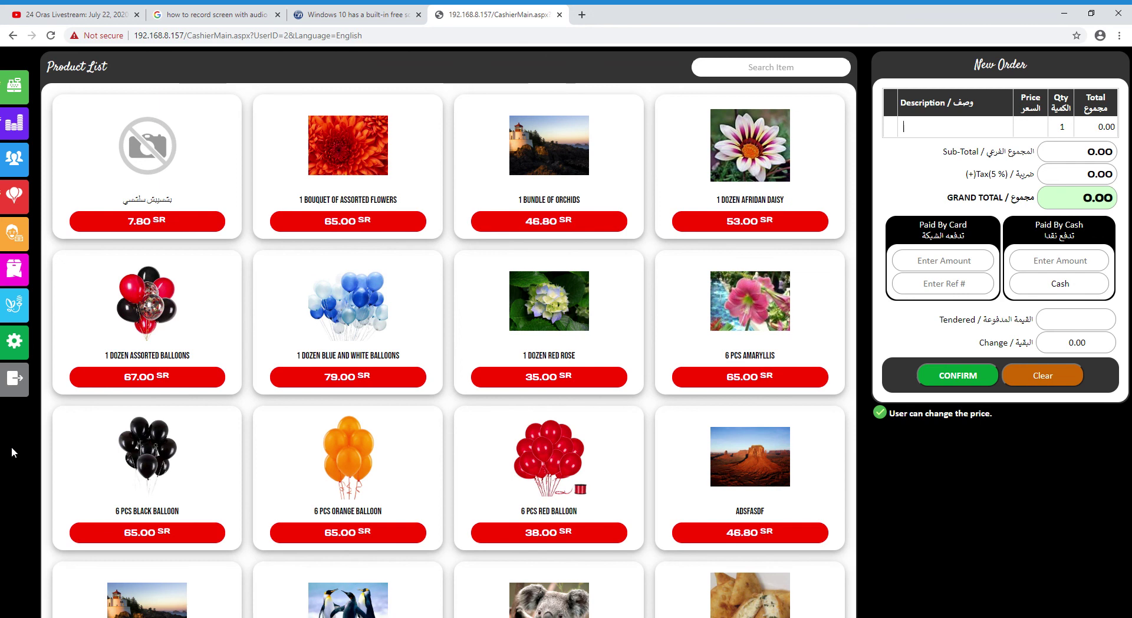
pyautogui.click(22, 386)
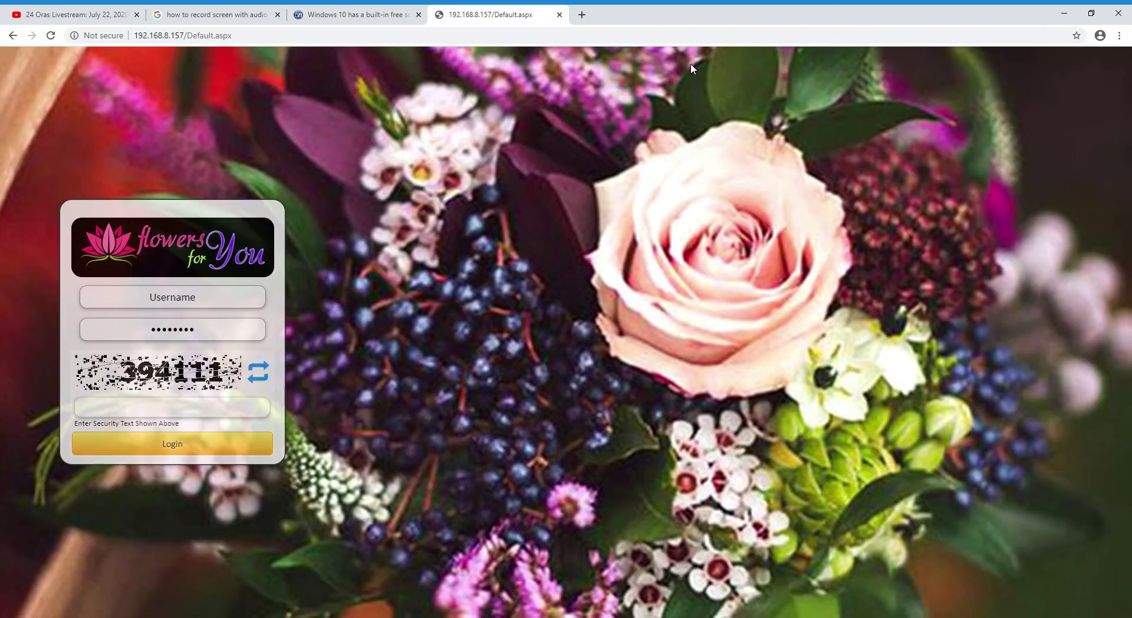